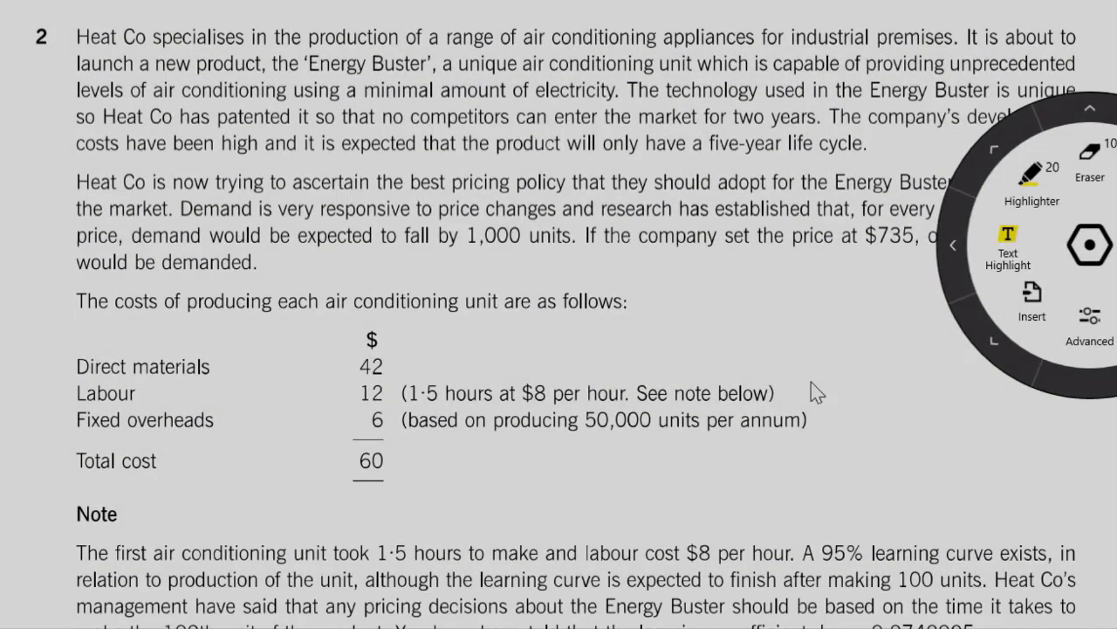
scroll(793, 419, "down", 3)
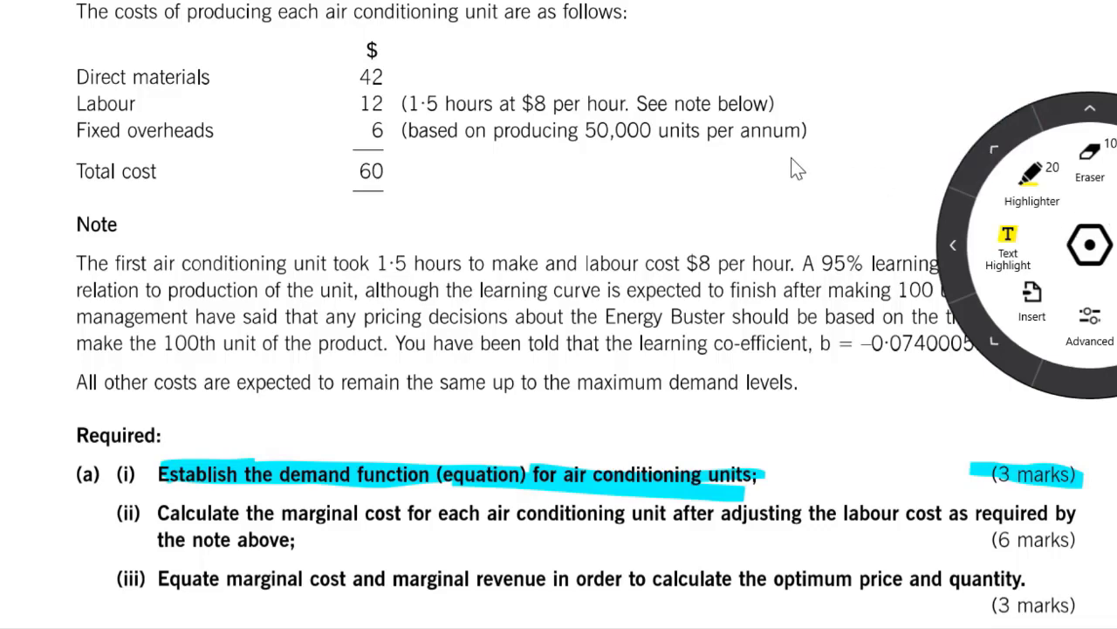
Scroll back up to the start of Heat Co question 2.
scroll(759, 384, "up", 3)
scroll(757, 377, "up", 3)
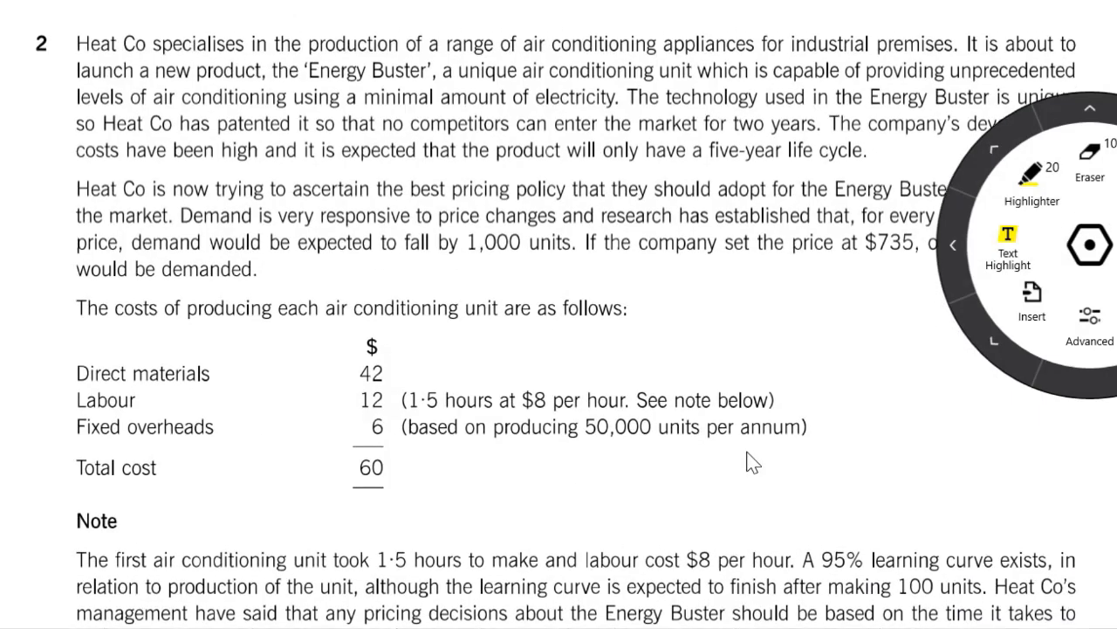
Highlight the $735 price and the $15 / 1,000 units demand sentences in cyan.
left_click(929, 374)
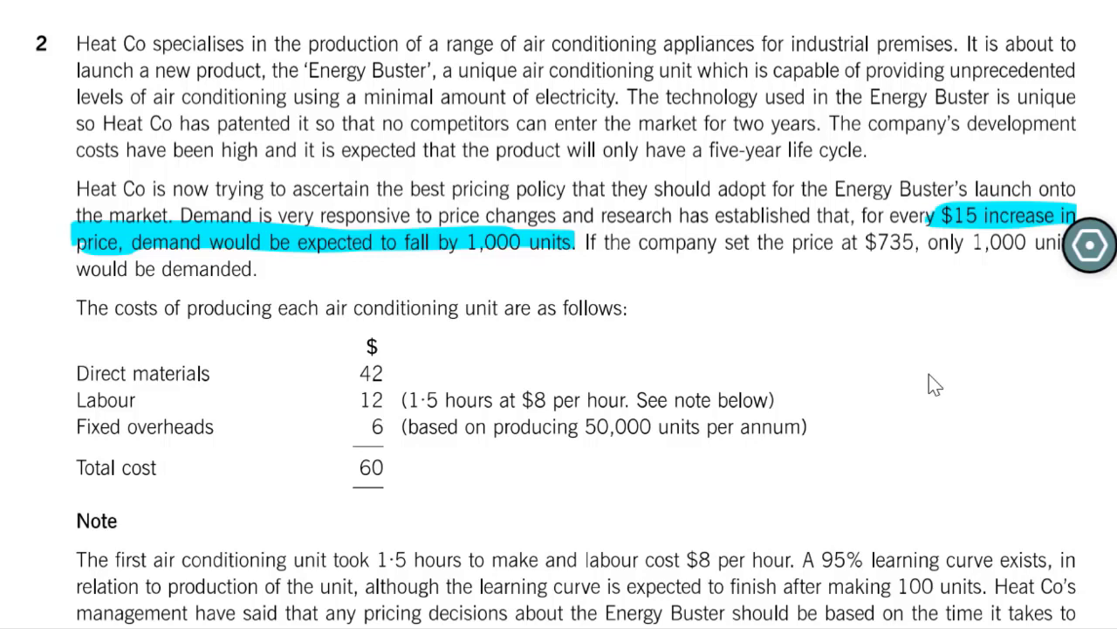
left_click_drag(628, 241, 1065, 248)
left_click_drag(77, 269, 278, 276)
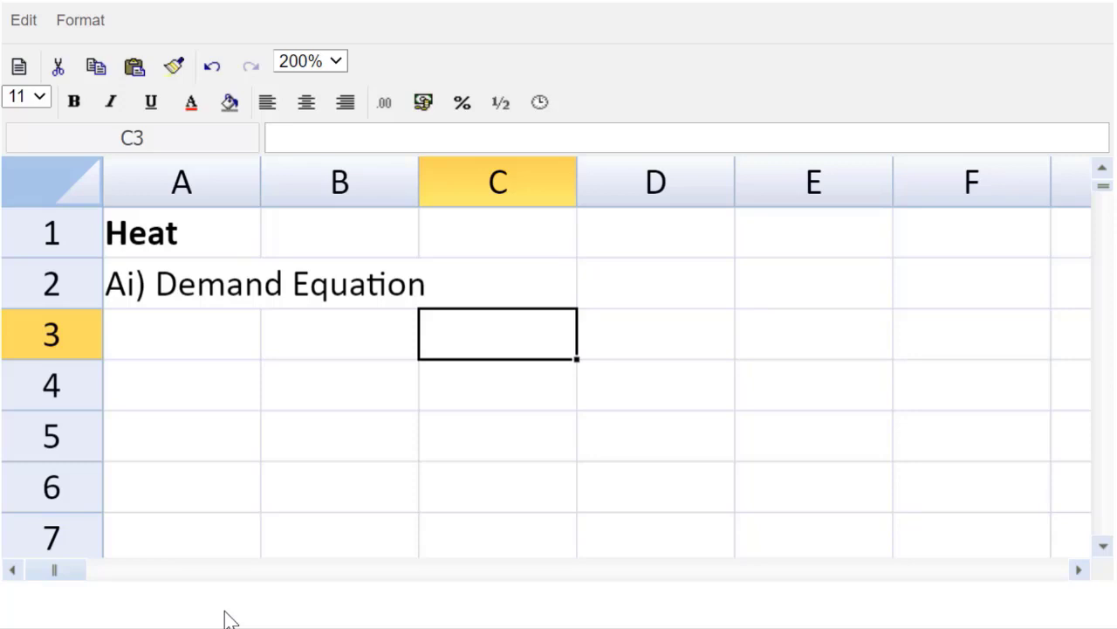
left_click(307, 344)
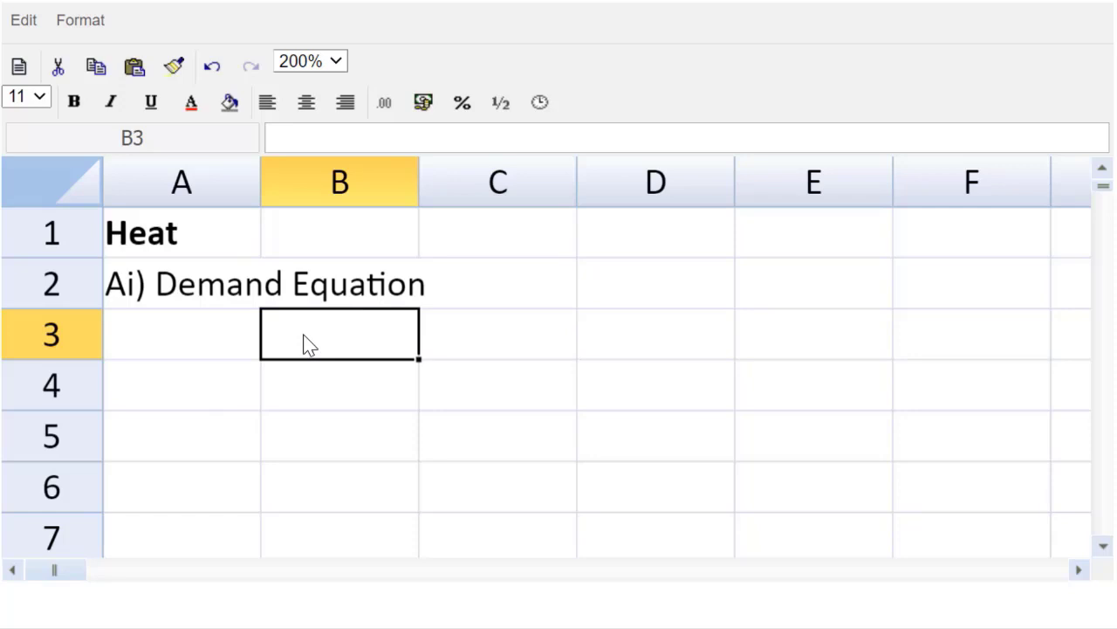
Enter the note 'b=change in P/Change in Quantity' in B3.
type("b=")
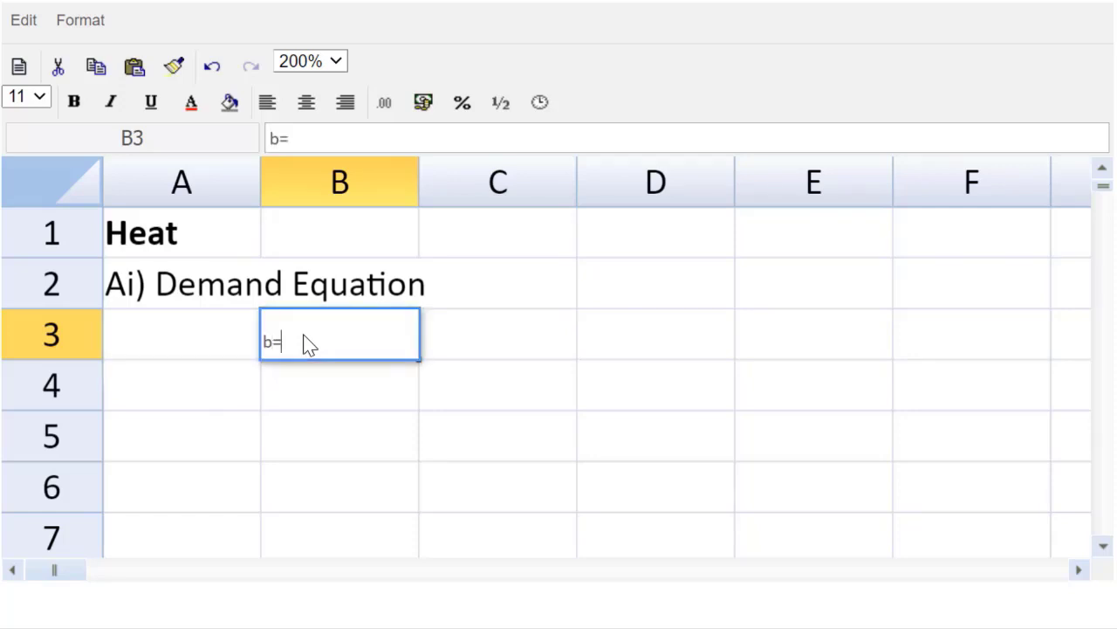
type("change ")
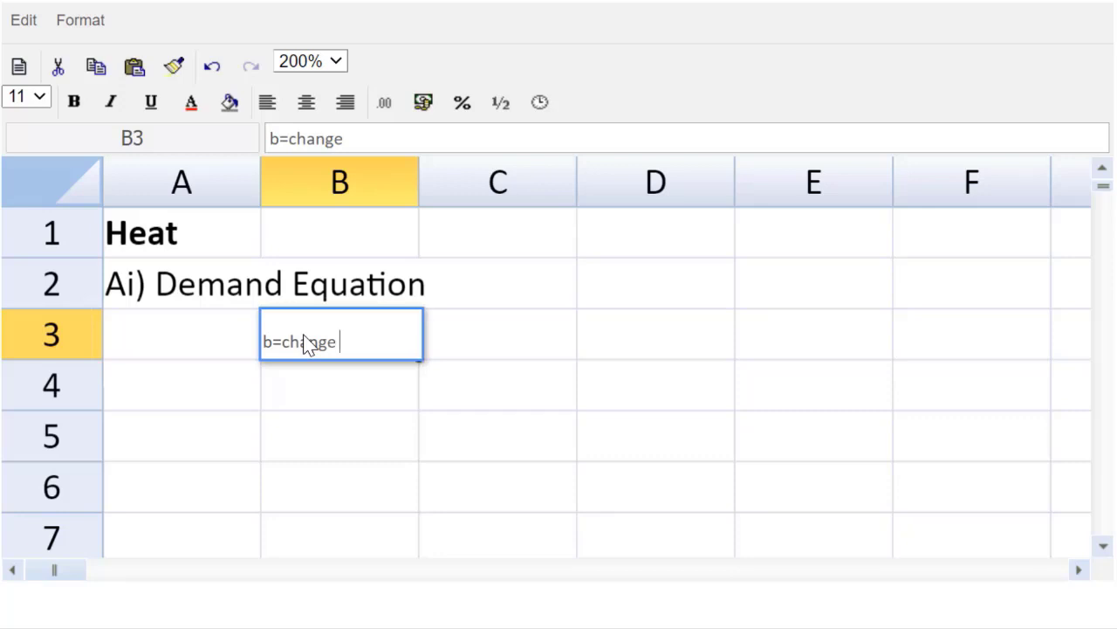
type("in P/")
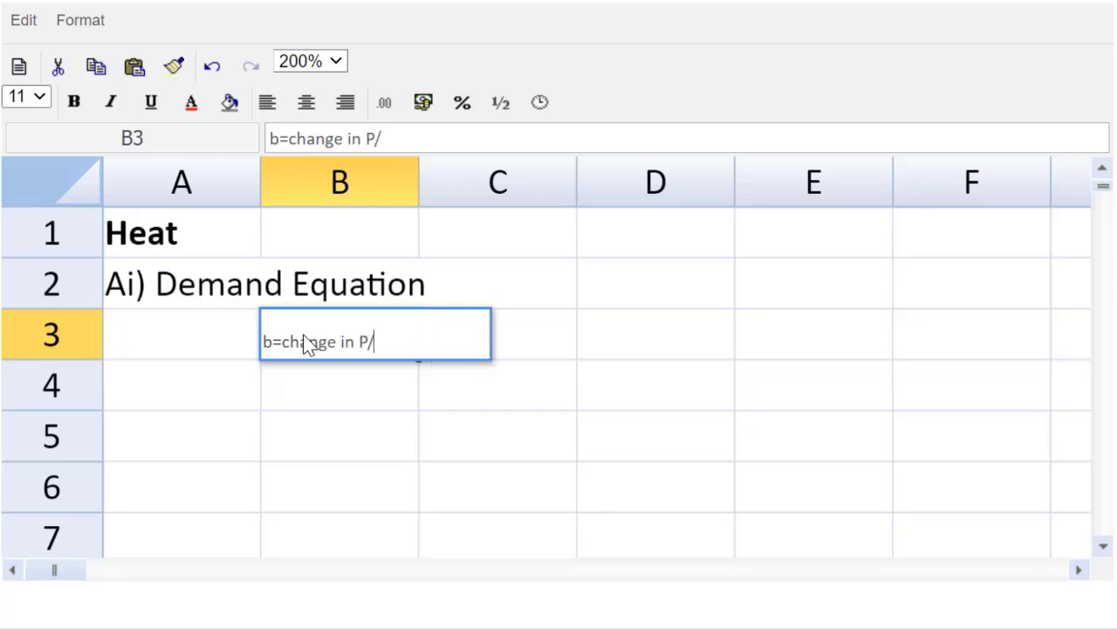
type("Change in ")
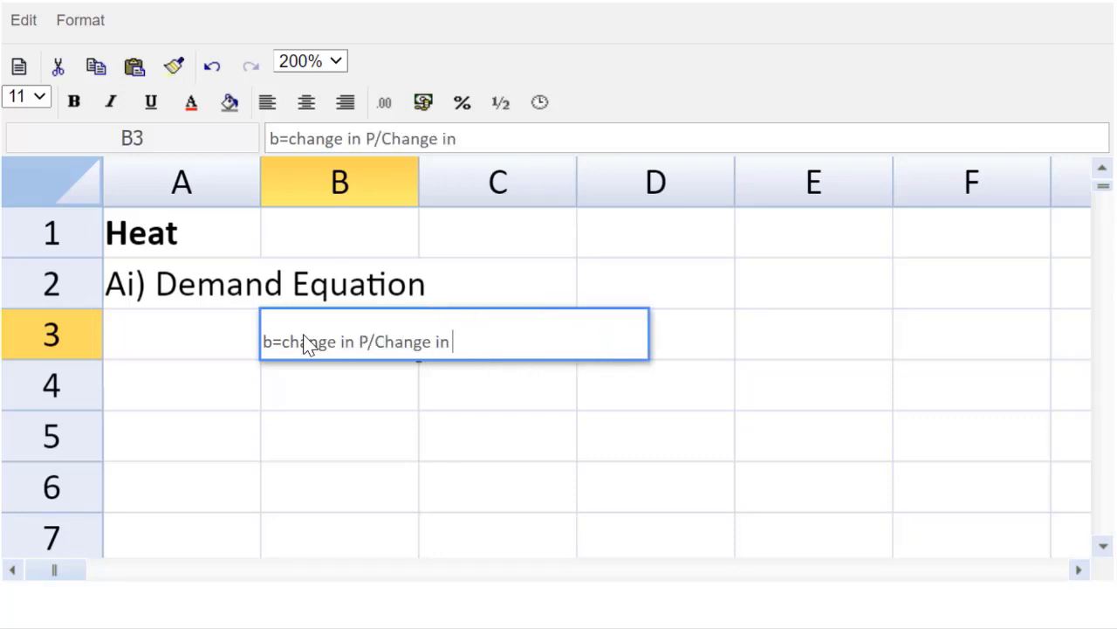
type("Qunat")
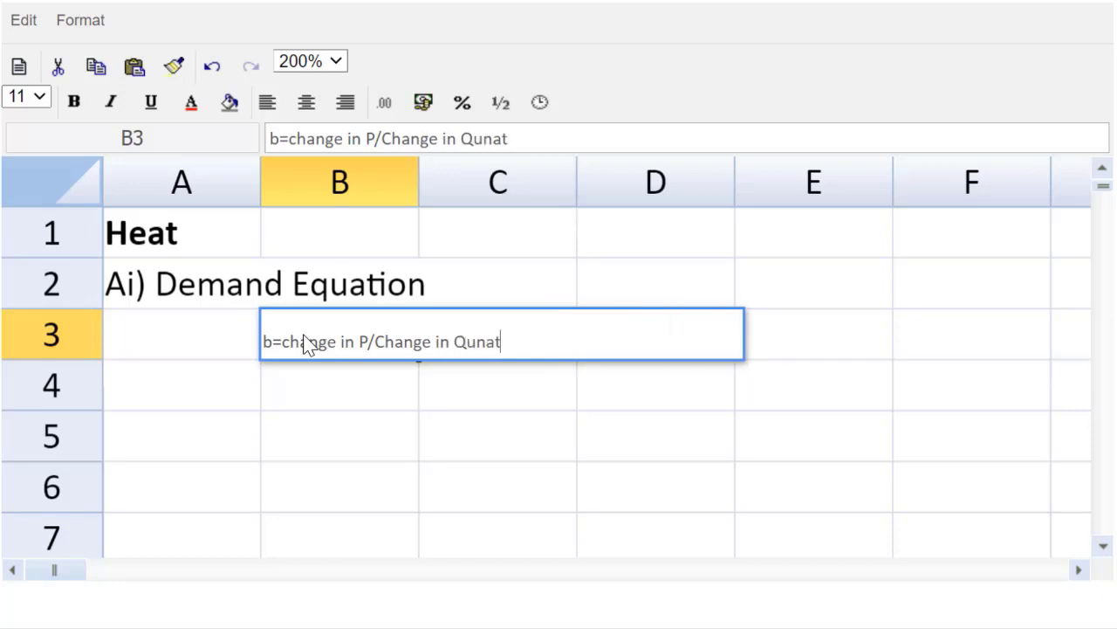
key("BackSpace")
key("BackSpace")
key("BackSpace")
key("BackSpace")
type("uan")
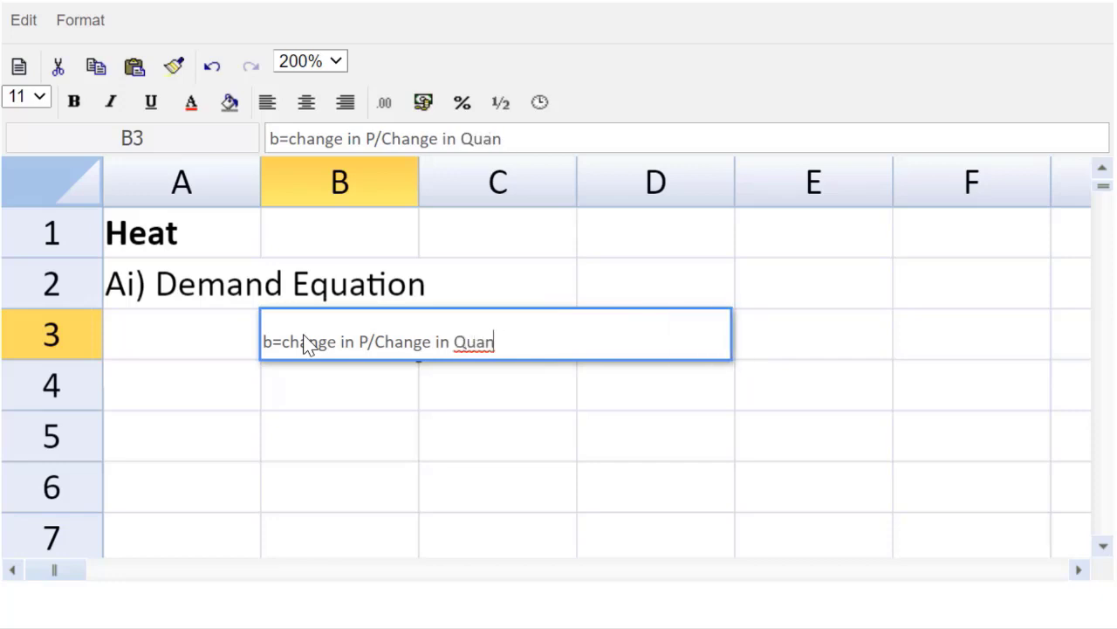
type("tity")
key("Return")
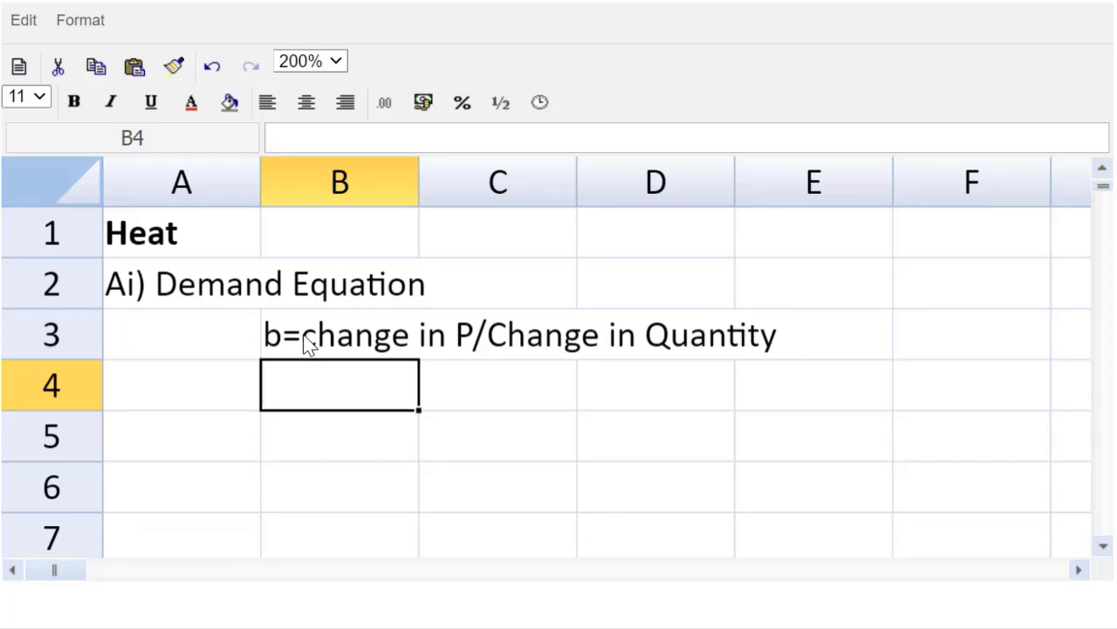
Calculate b in B4 as =15/1000, giving 0.015.
type("=")
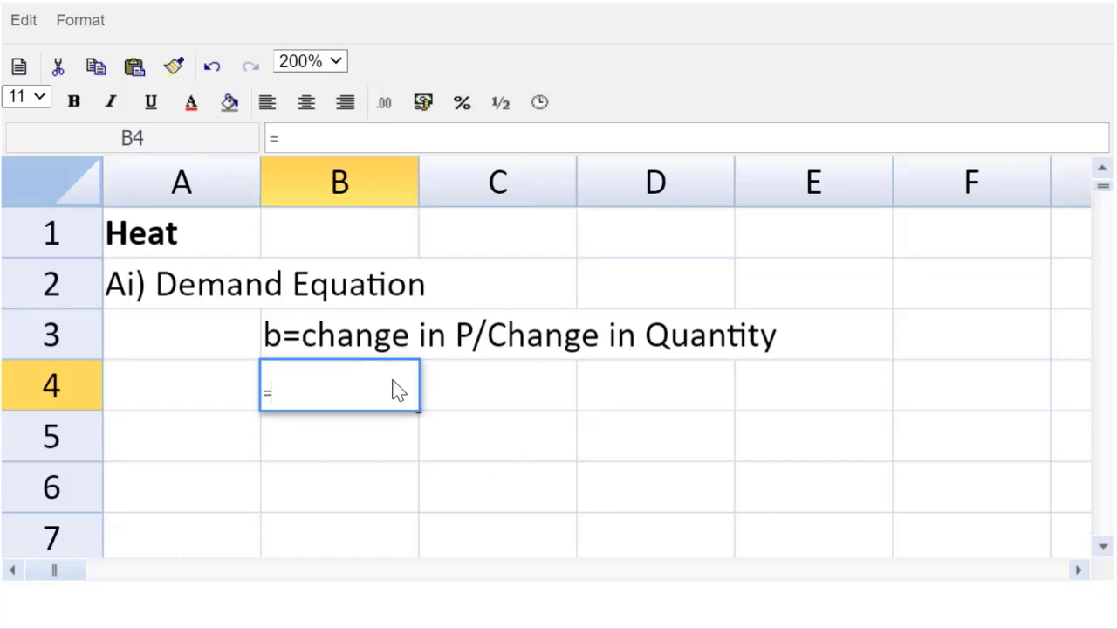
type("15/1000")
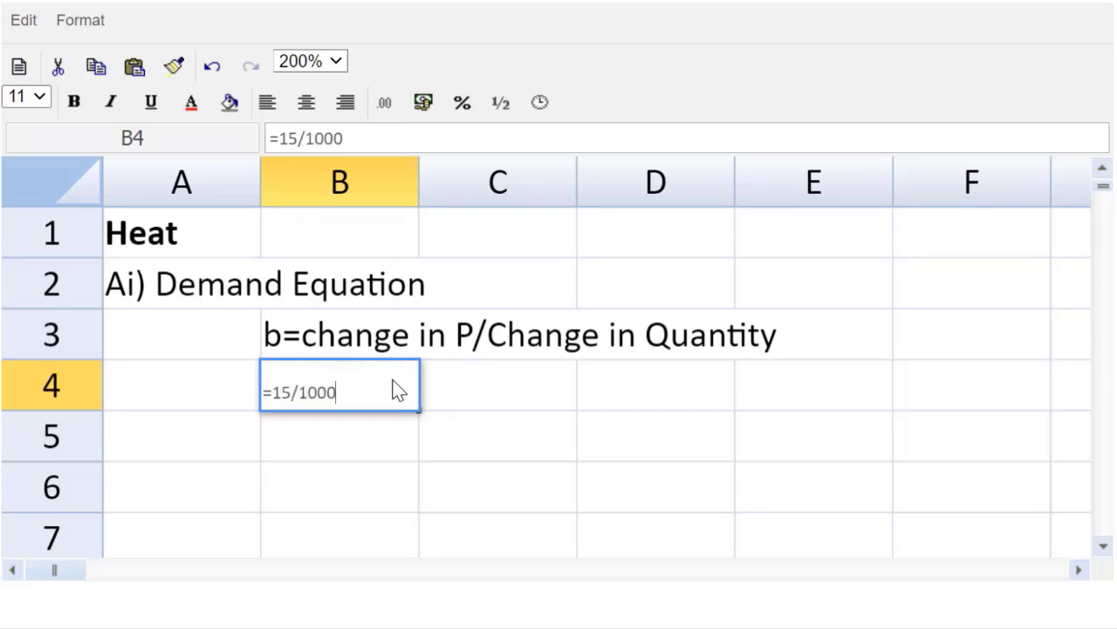
key("Return")
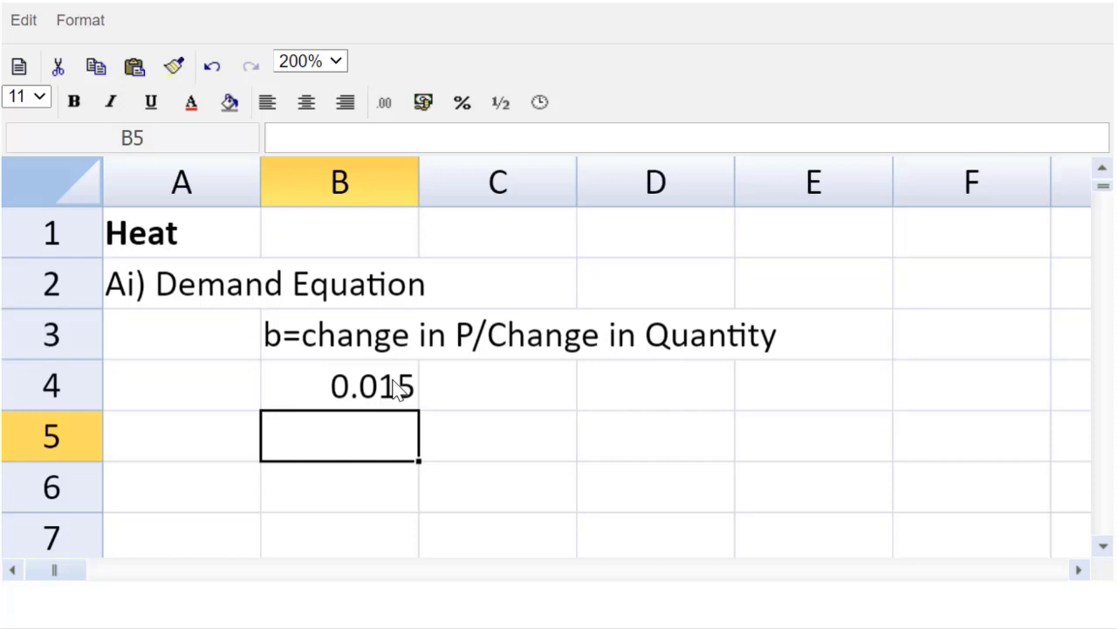
Enter the demand equation 'P=a-bQ' in B6.
left_click(1102, 546)
left_click(340, 441)
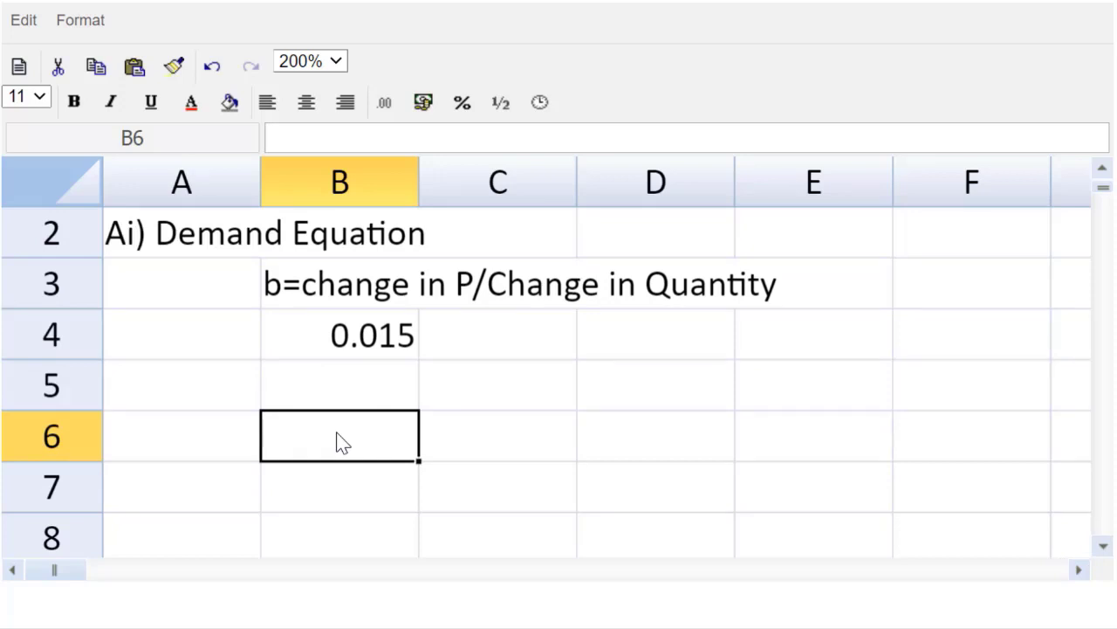
type("P=")
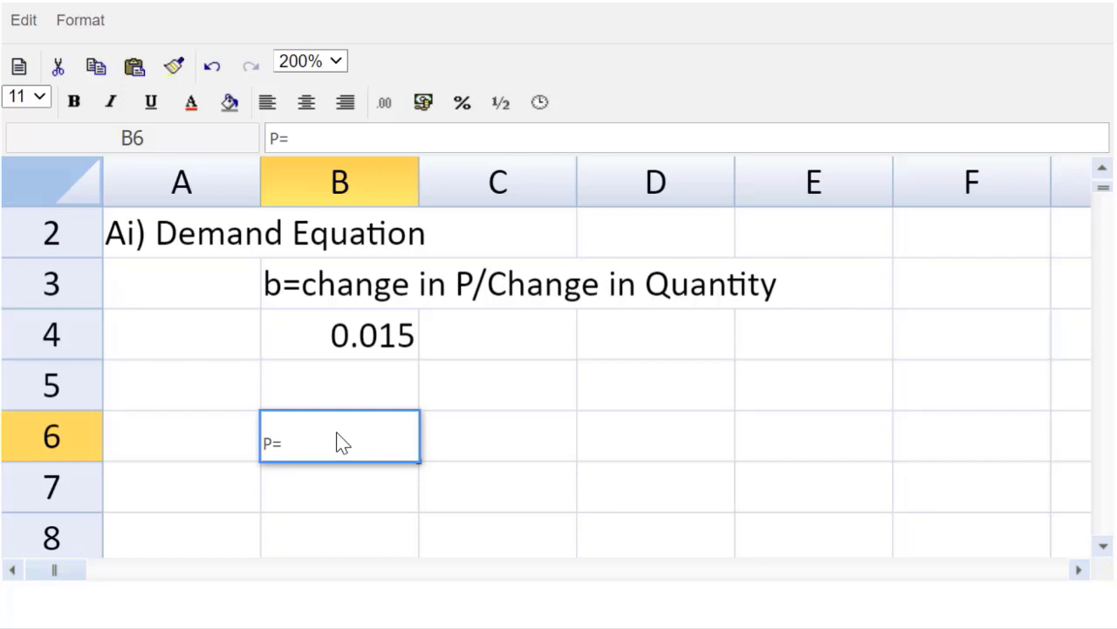
type("a-bQ")
key("Return")
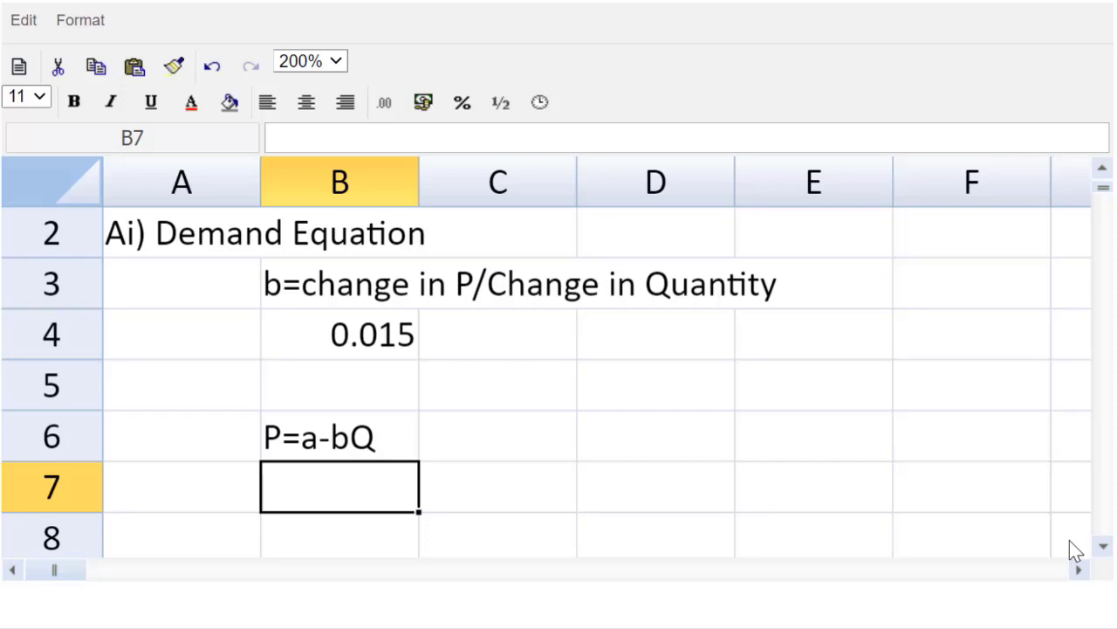
Enter the substituted equation '735=a-0.015*1000' in B7.
left_click(1103, 546)
left_click(1102, 546)
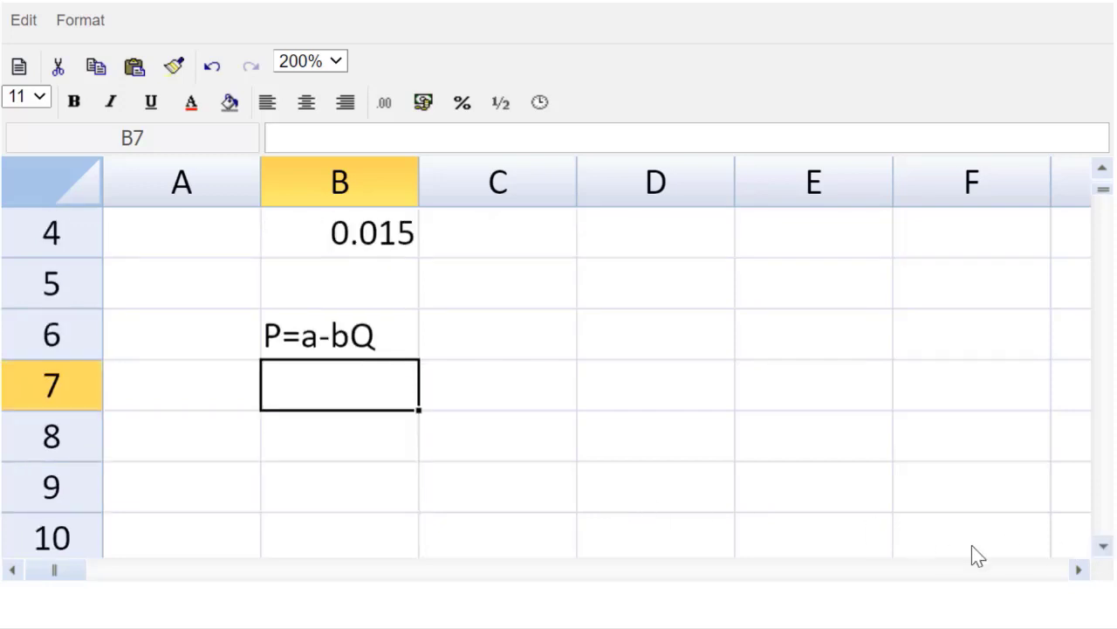
left_click(1103, 545)
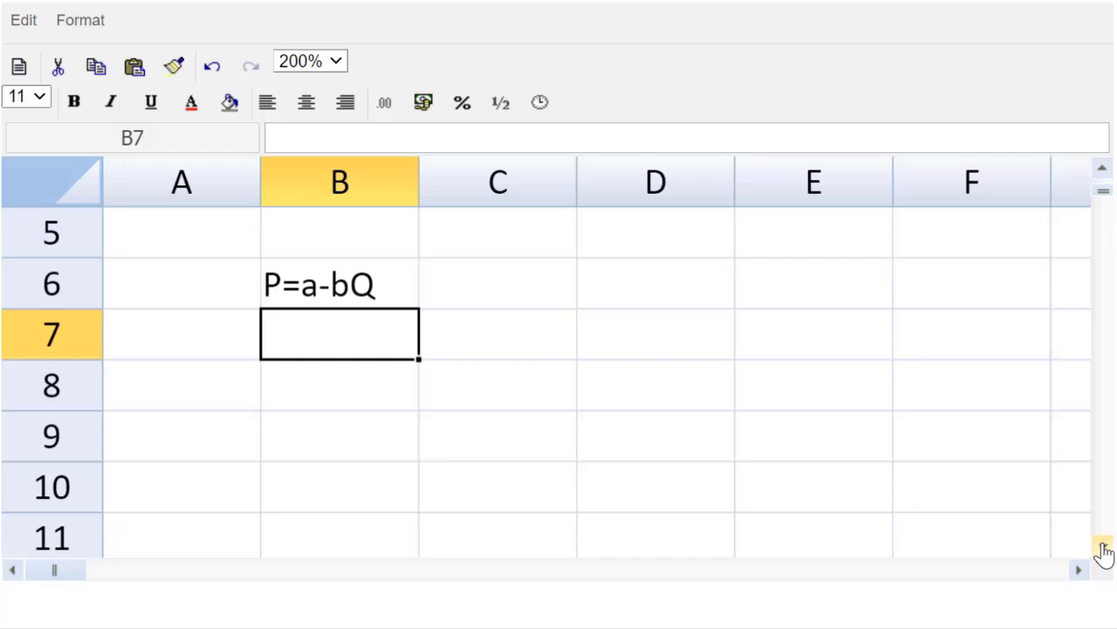
type("73")
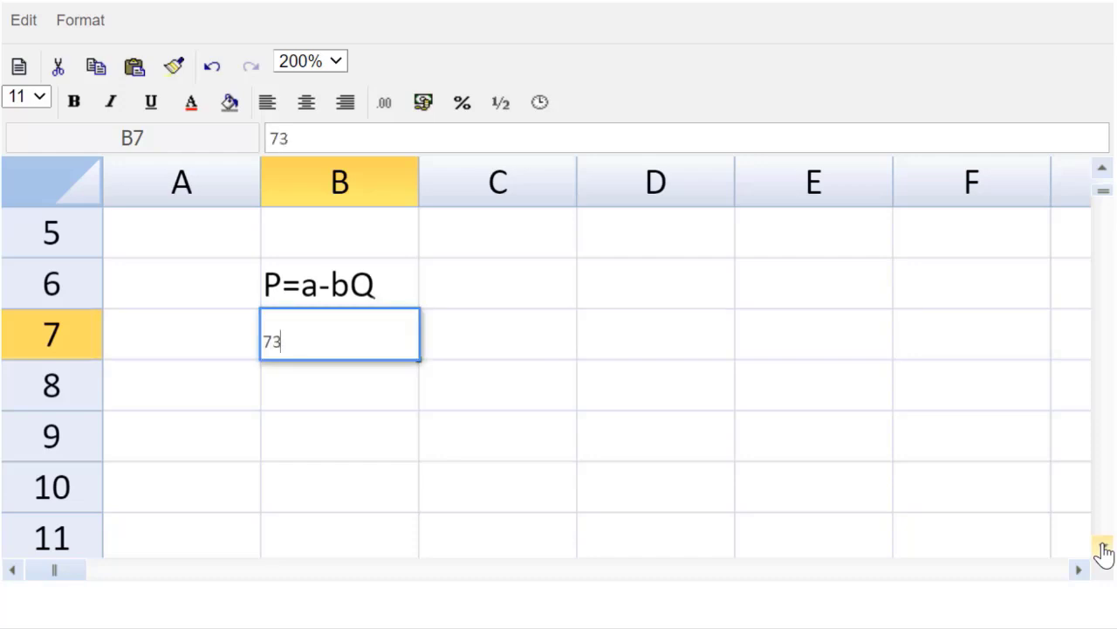
type("5=a-0.015")
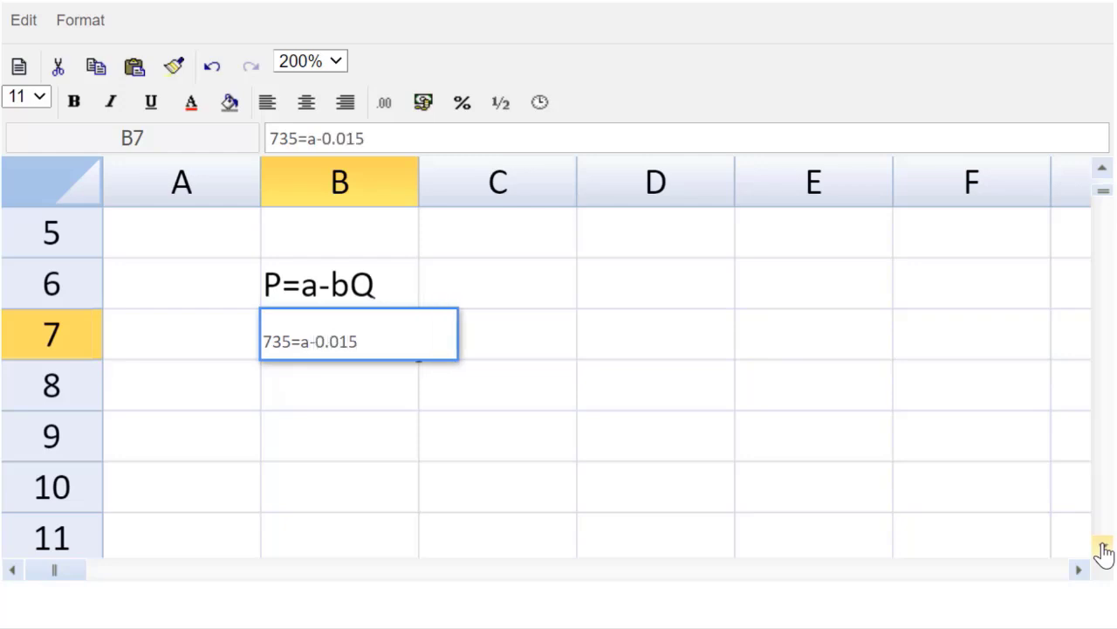
type("*")
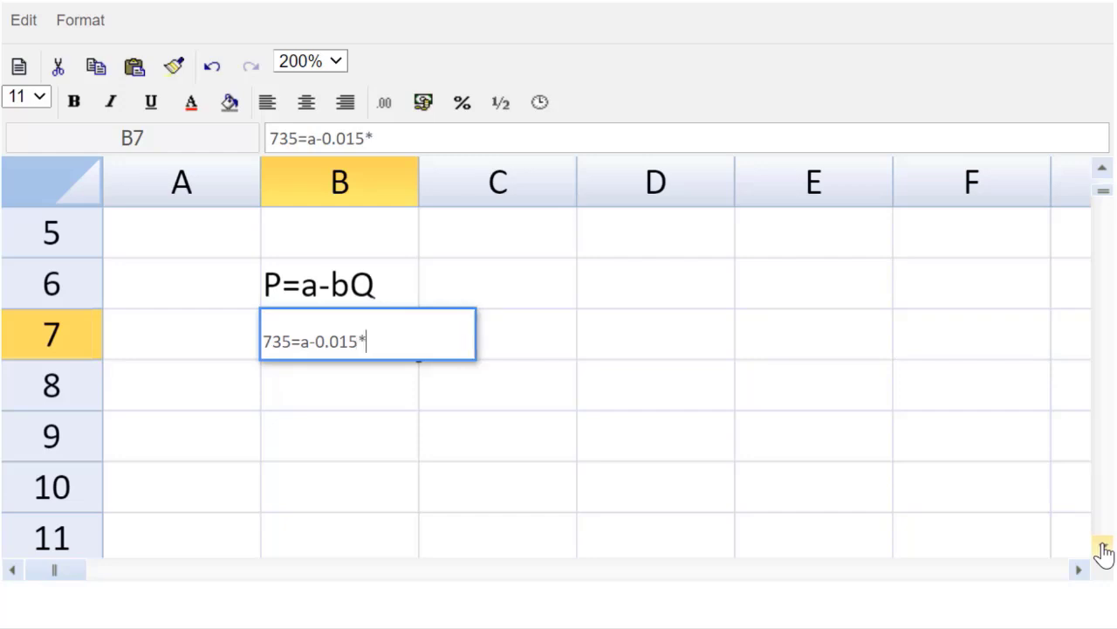
type("100")
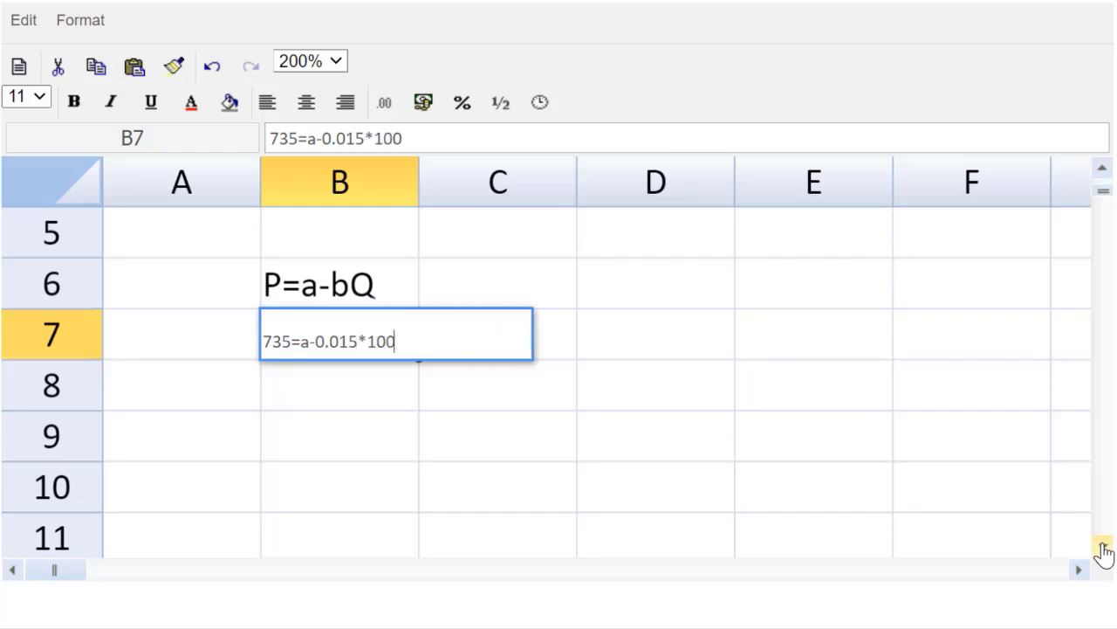
type("0")
key("Return")
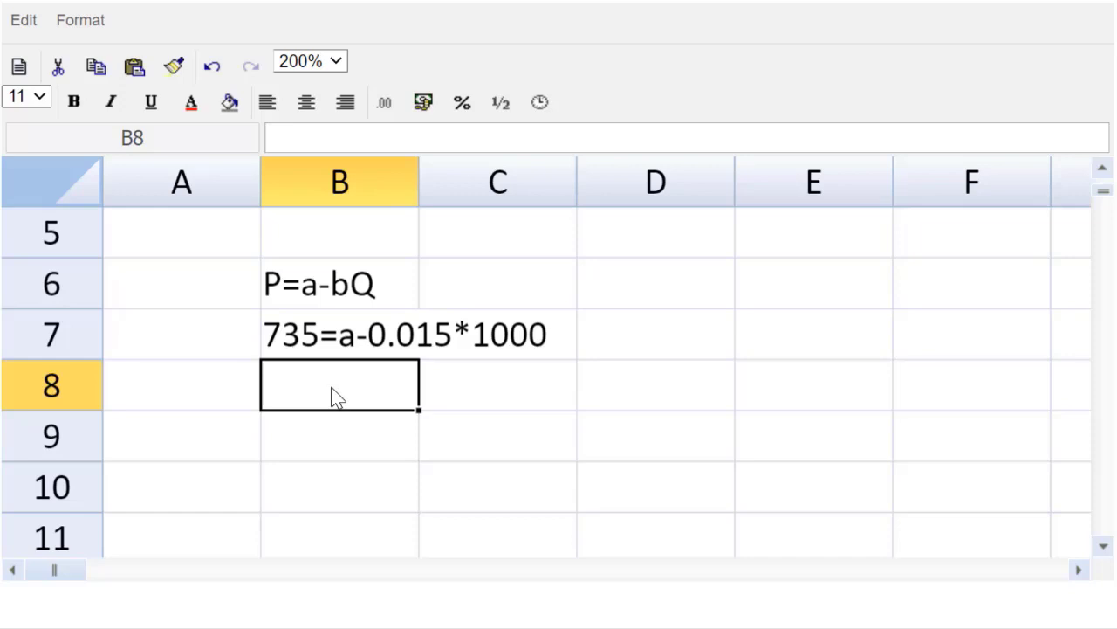
Compute the intercept a in B8 from 735 and -0.015*1000, giving 750.
type("=")
key("BackSpace")
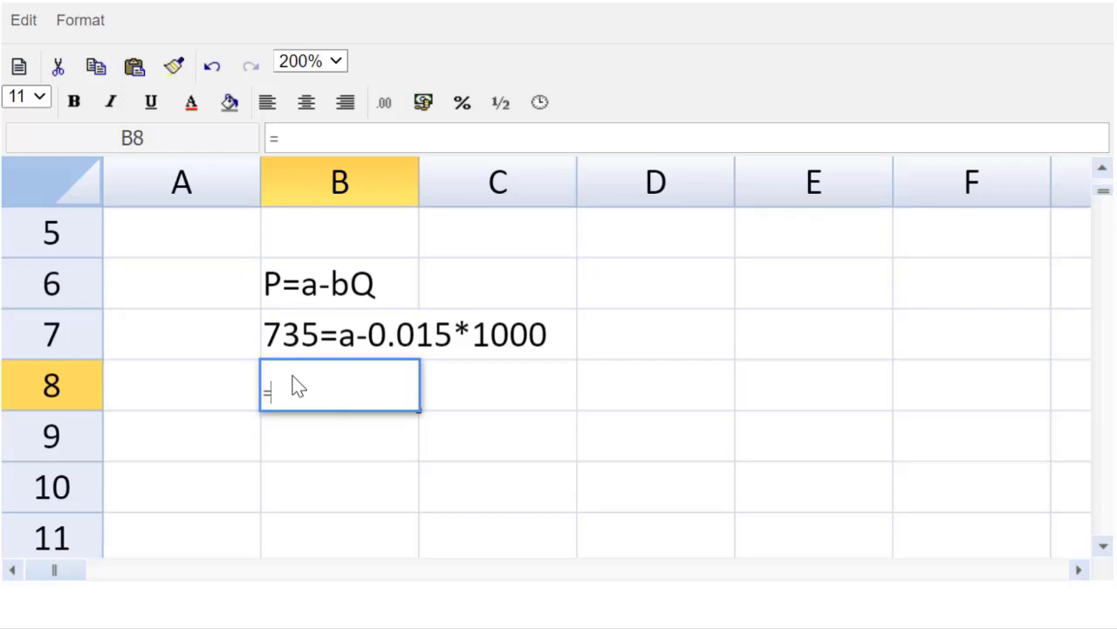
type("735--0.015")
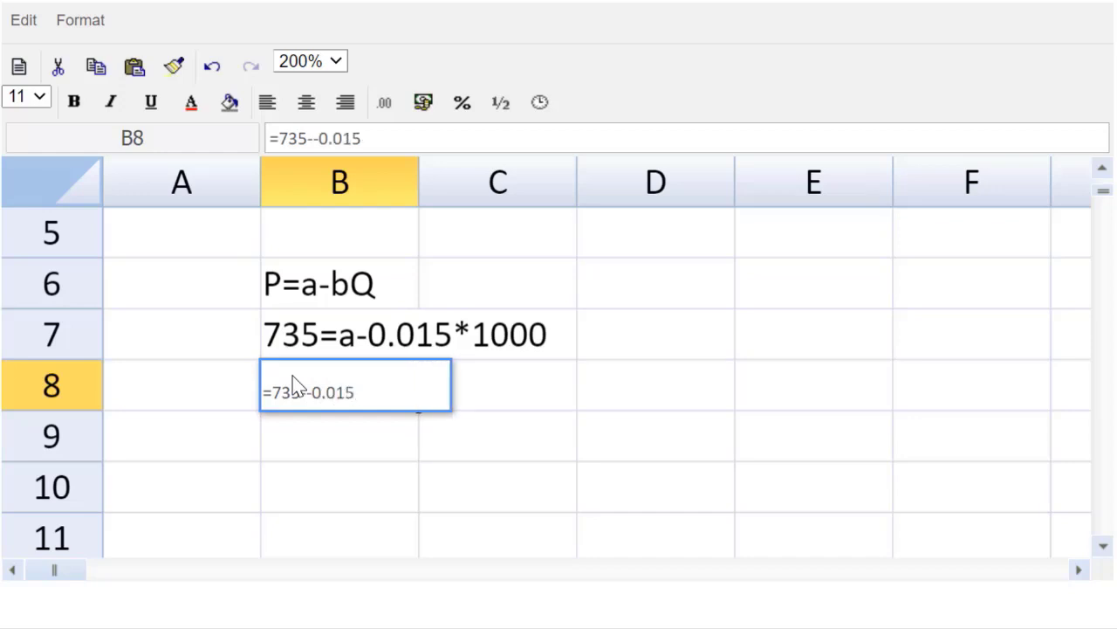
type("*10")
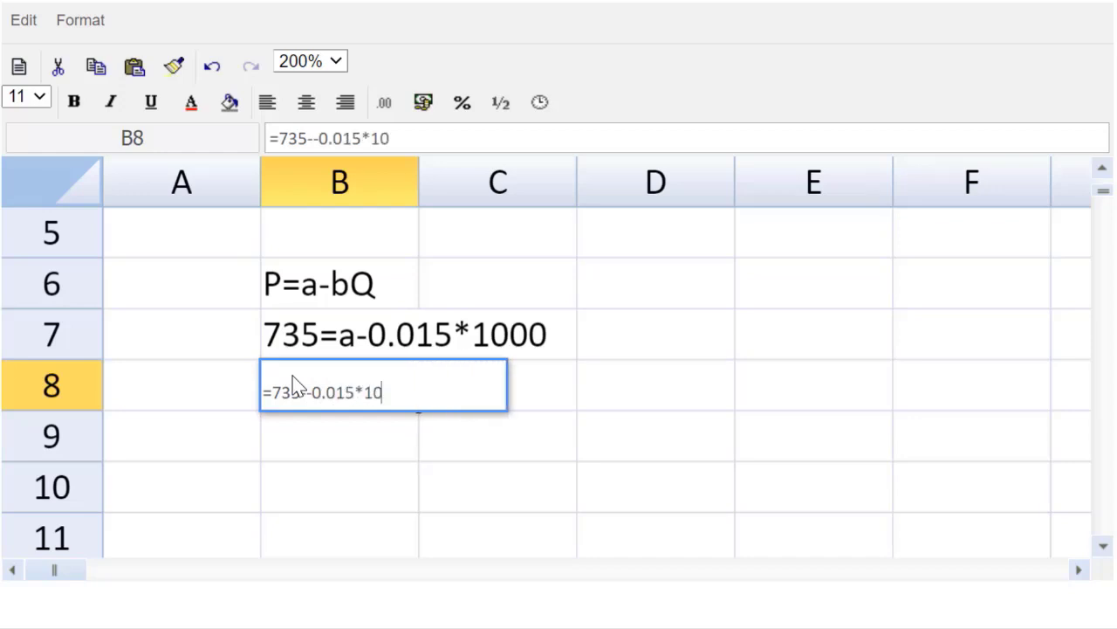
type("00)")
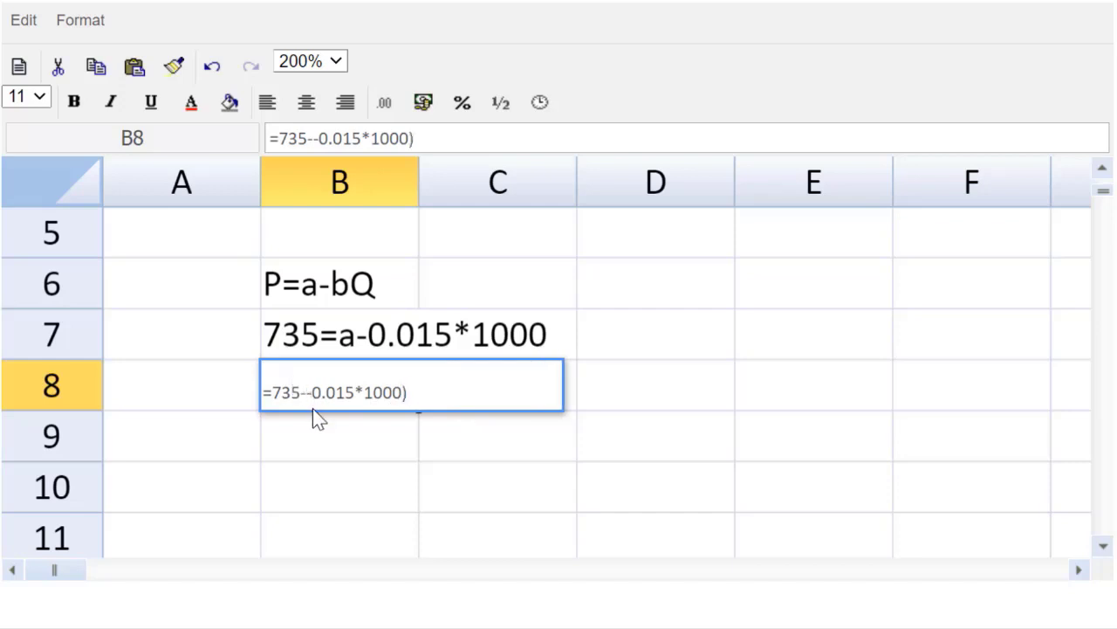
left_click(313, 408)
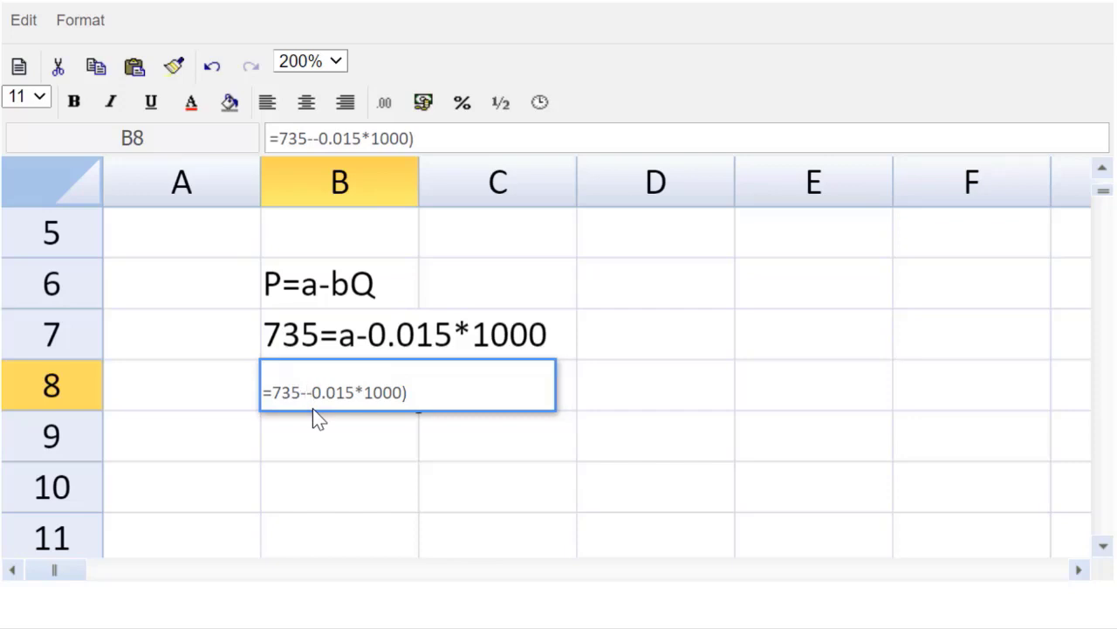
type("(")
key("Return")
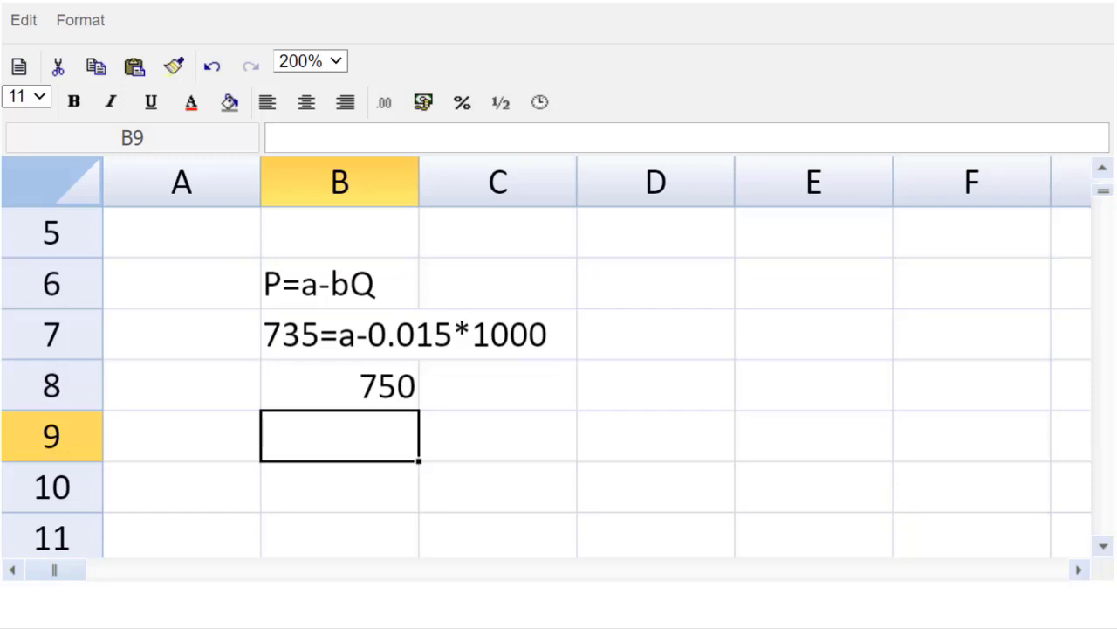
Label the intercept 'a=' in A8.
left_click(200, 393)
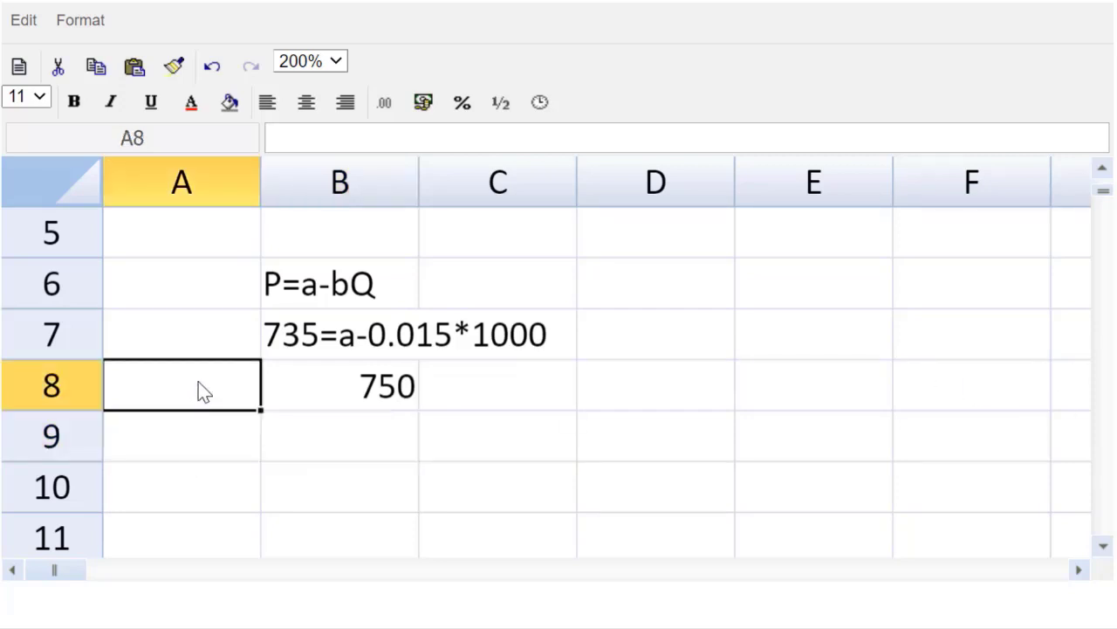
type("a=")
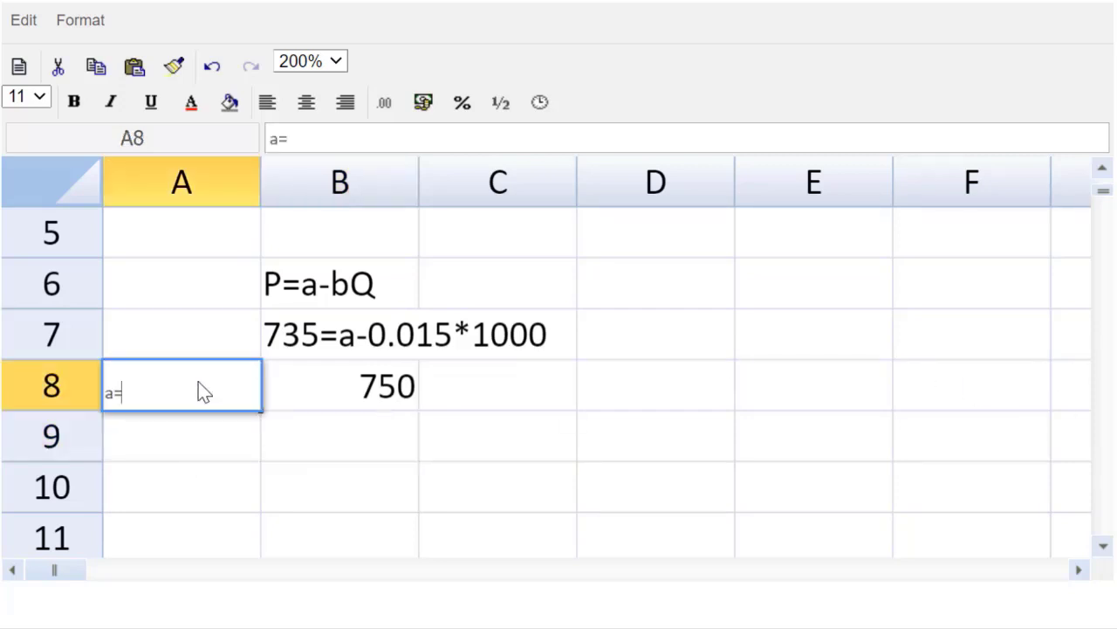
key("Return")
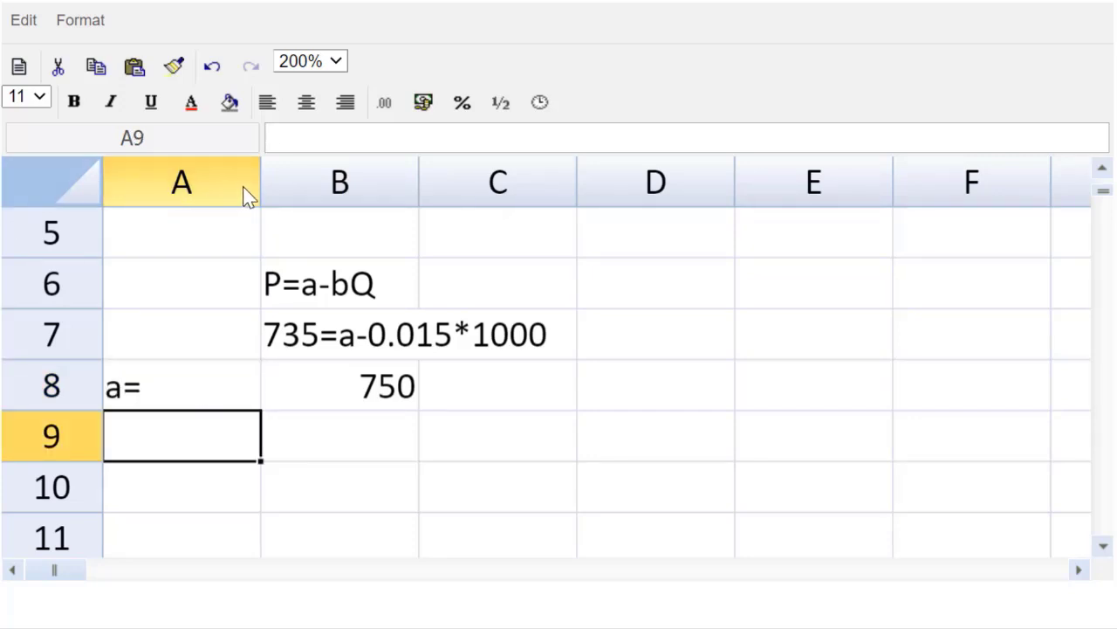
Narrow column A and label A10 'Demand equation'.
left_click_drag(260, 181, 182, 181)
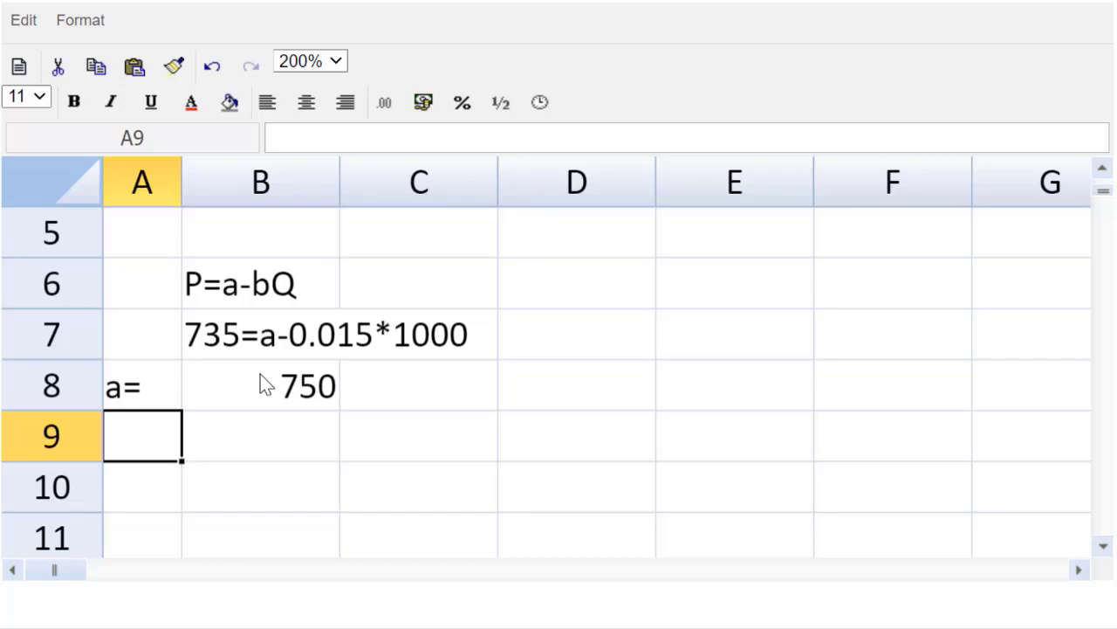
left_click(139, 501)
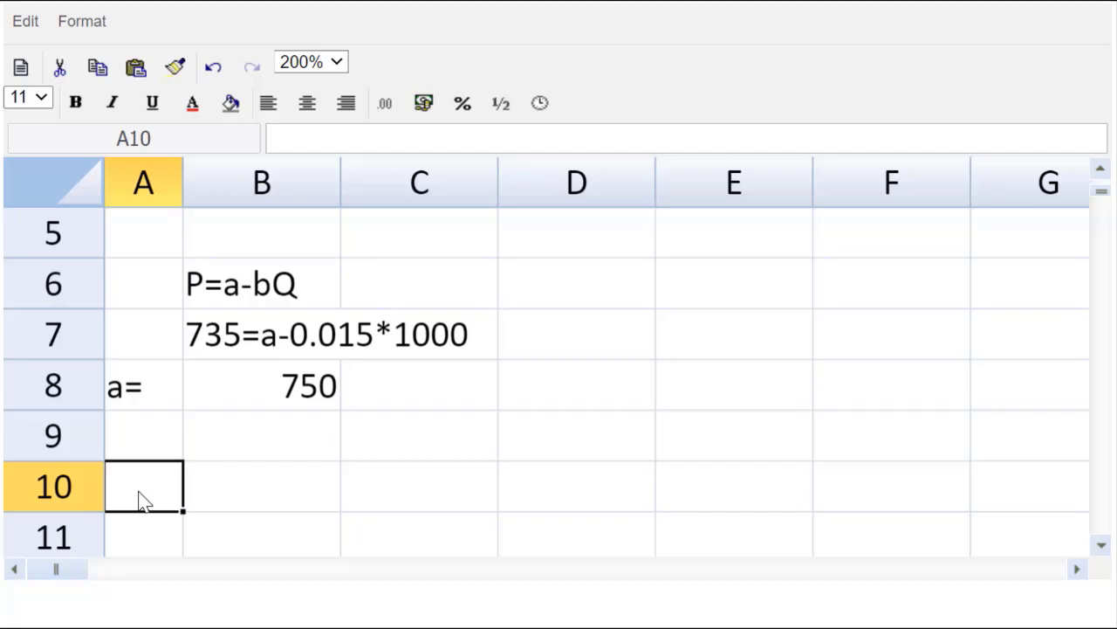
key("Right")
key("Right")
key("Right")
key("Down")
key("Down")
key("Down")
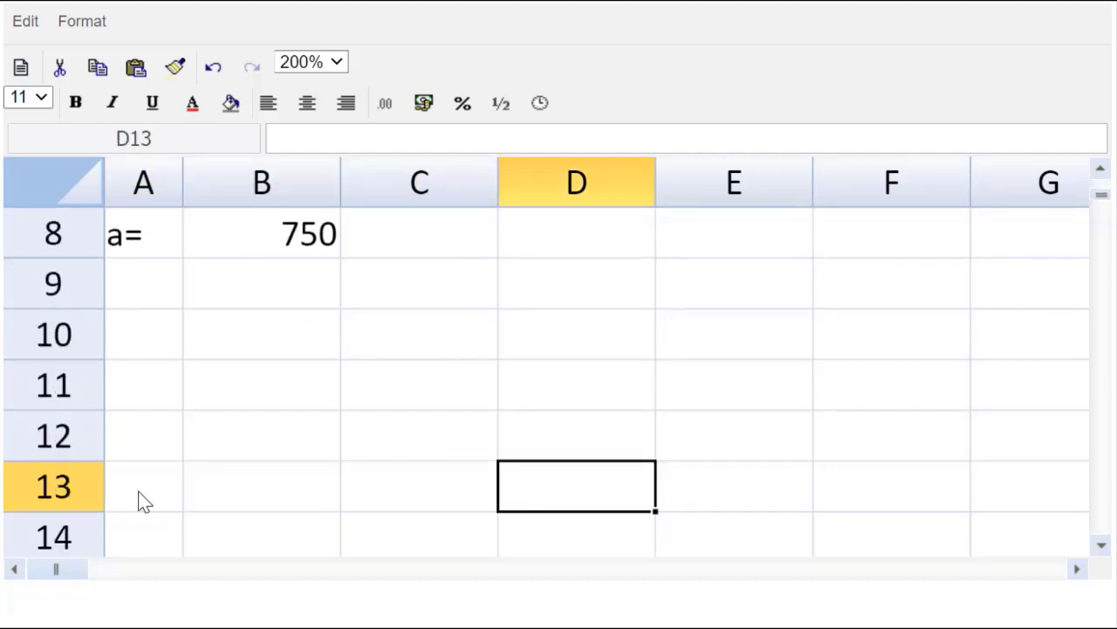
key("Left")
key("Left")
key("Left")
key("Up")
key("Up")
key("Up")
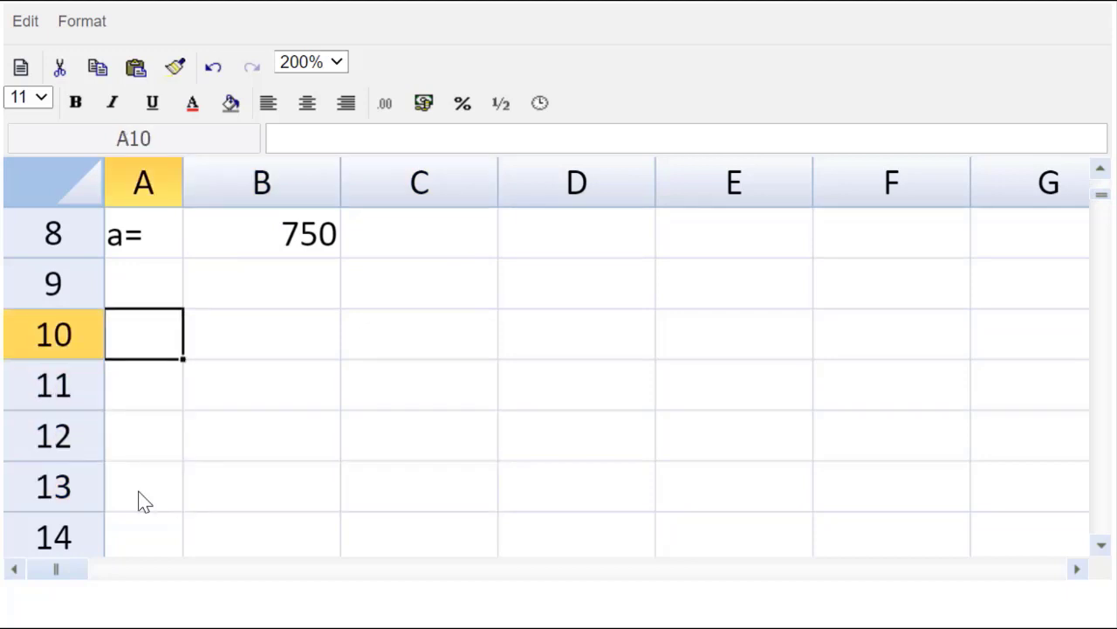
type("Deman")
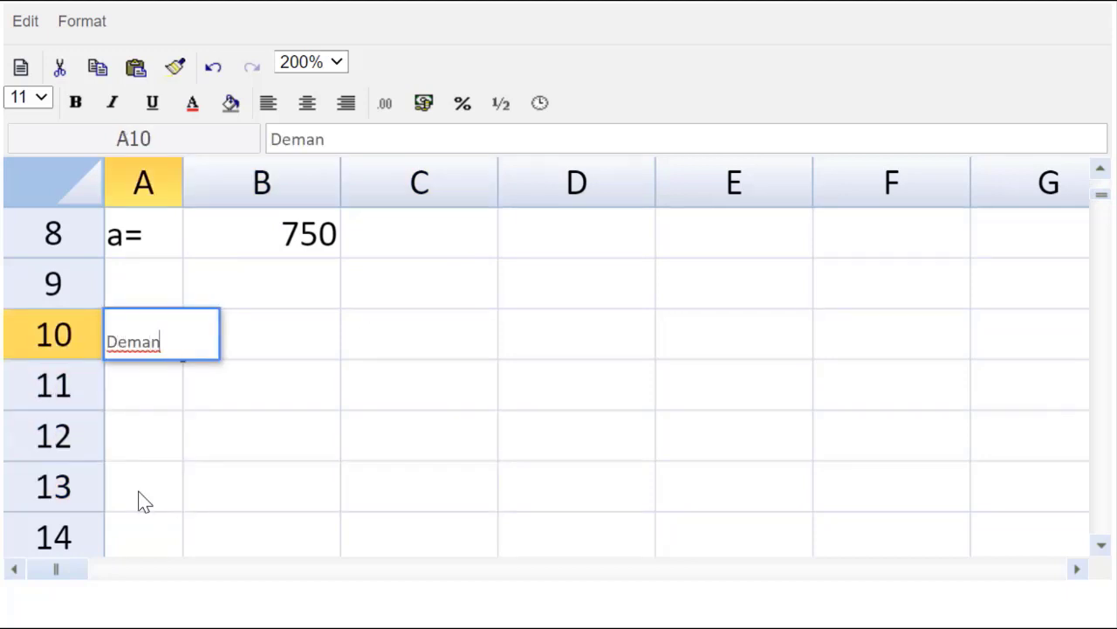
type("d eq")
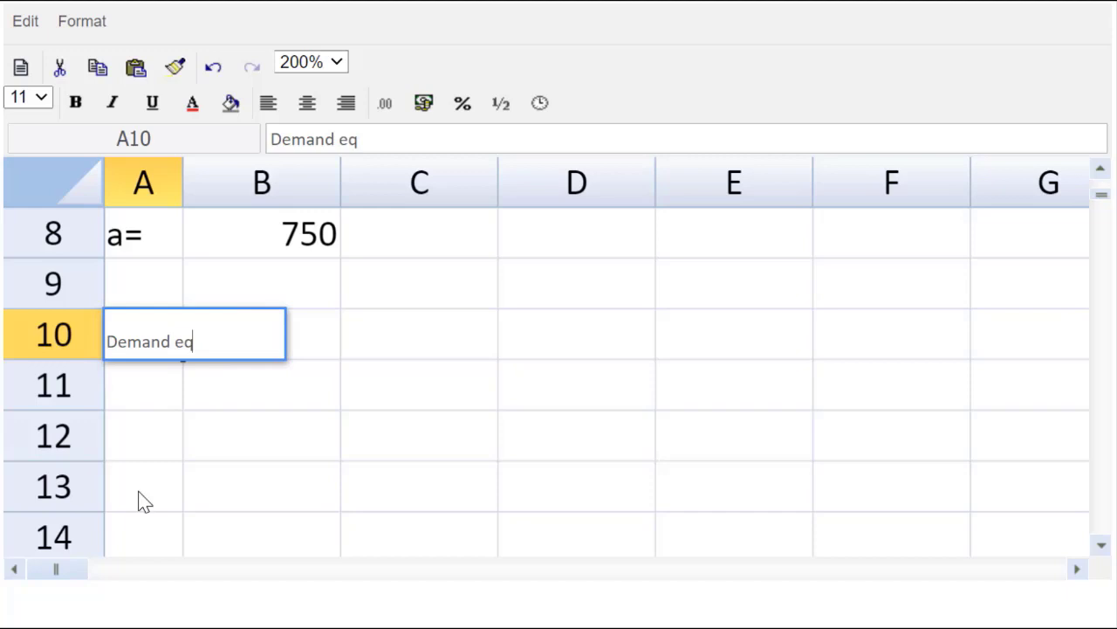
type("uation")
key("Return")
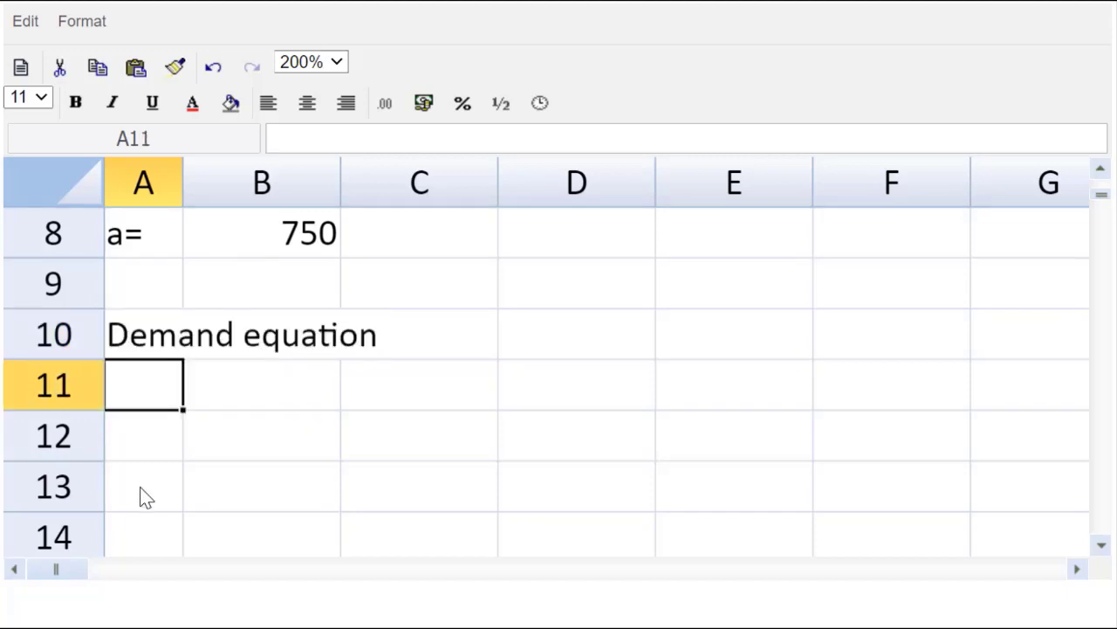
Enter 'P=750-0.015Q' in B10.
left_click(527, 354)
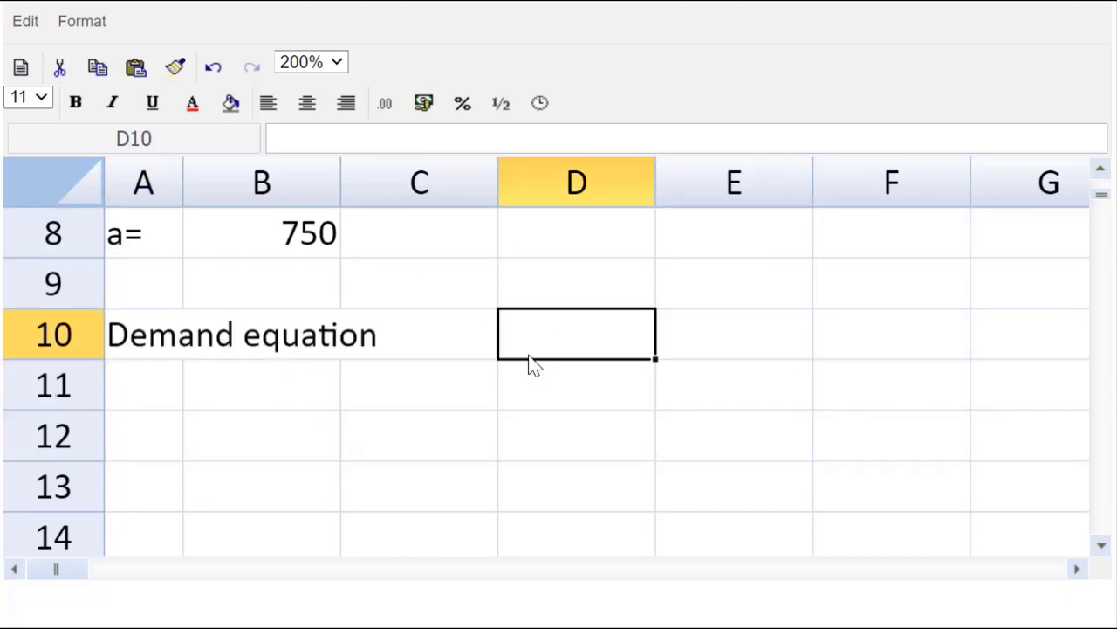
left_click(461, 330)
type("P")
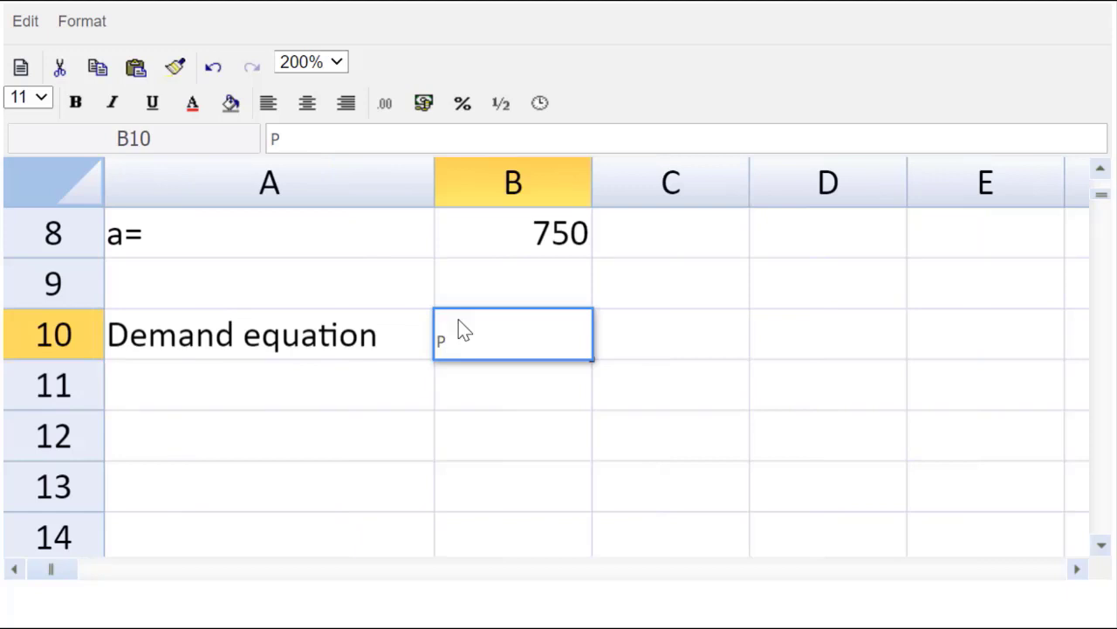
type("=750-0.015")
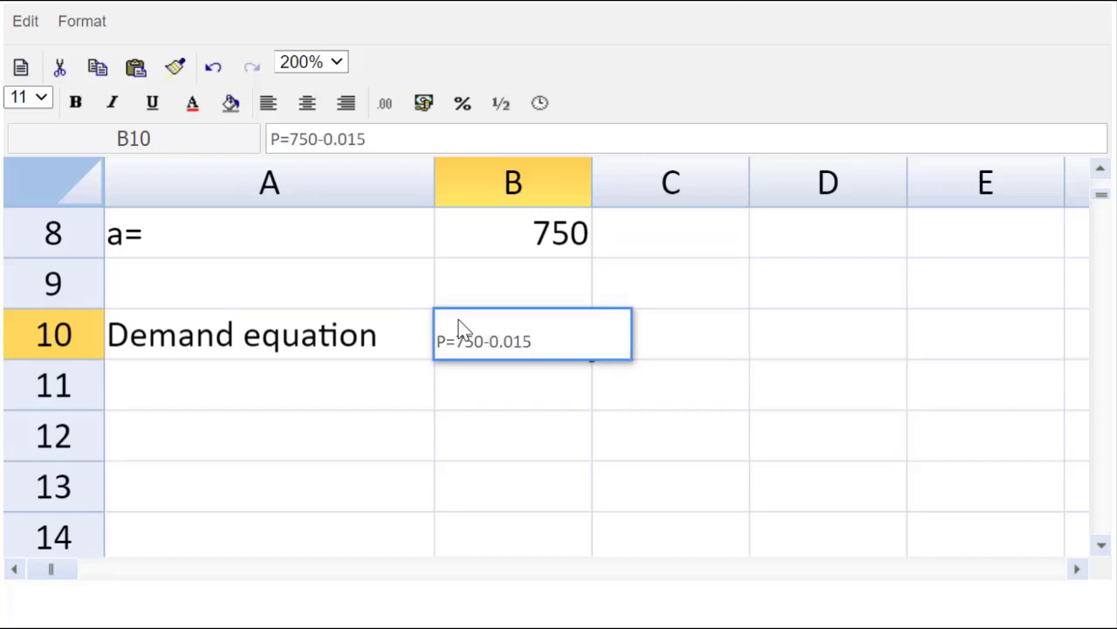
type("Q")
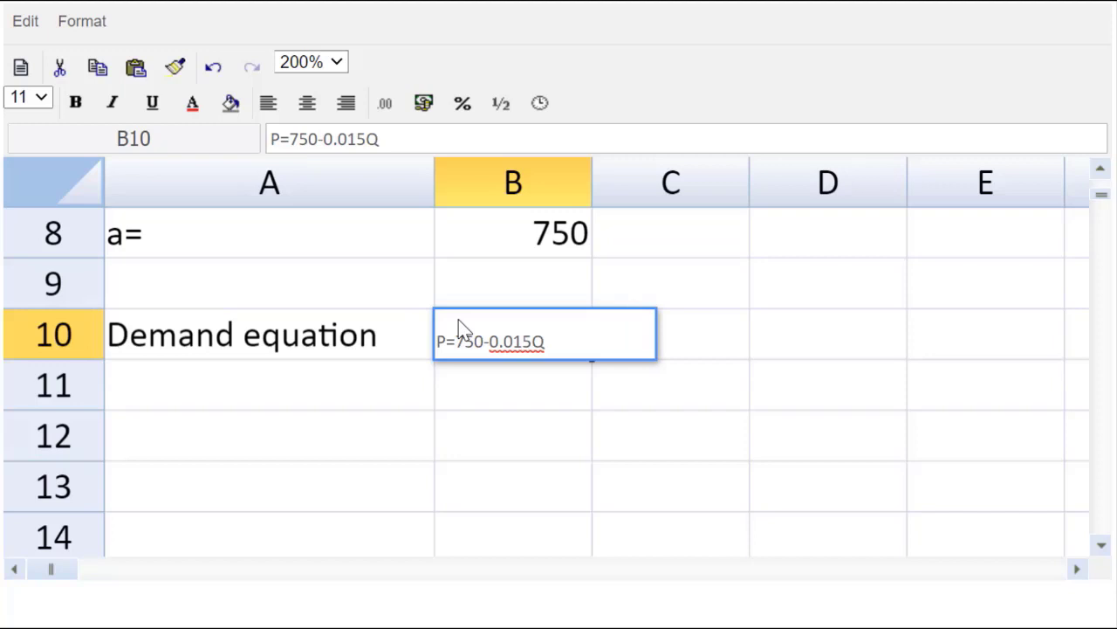
key("Return")
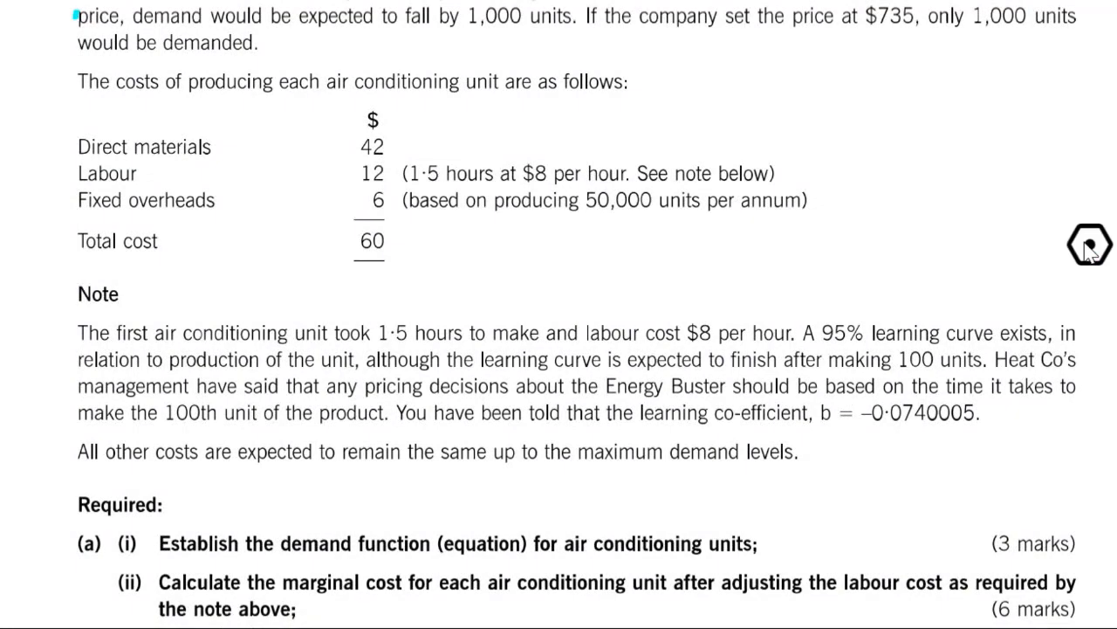
Highlight 1·5 hours, $8 per hour, 95% learning curve, b = −0·0740005, 100 units and the 100th unit.
left_click(1090, 247)
left_click(1090, 248)
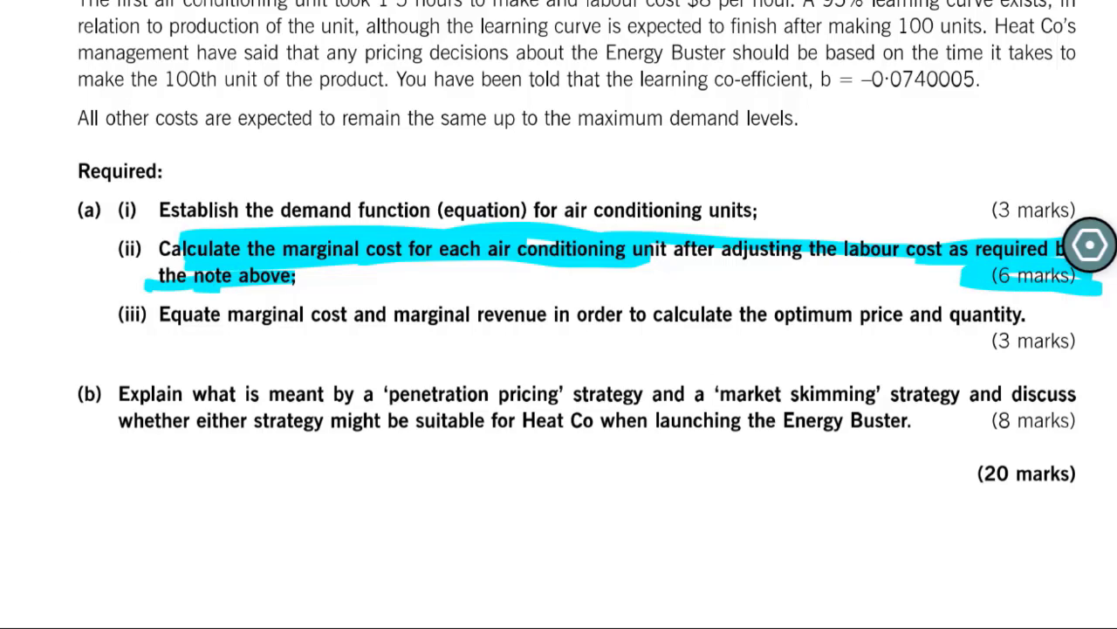
scroll(223, 476, "up", 4)
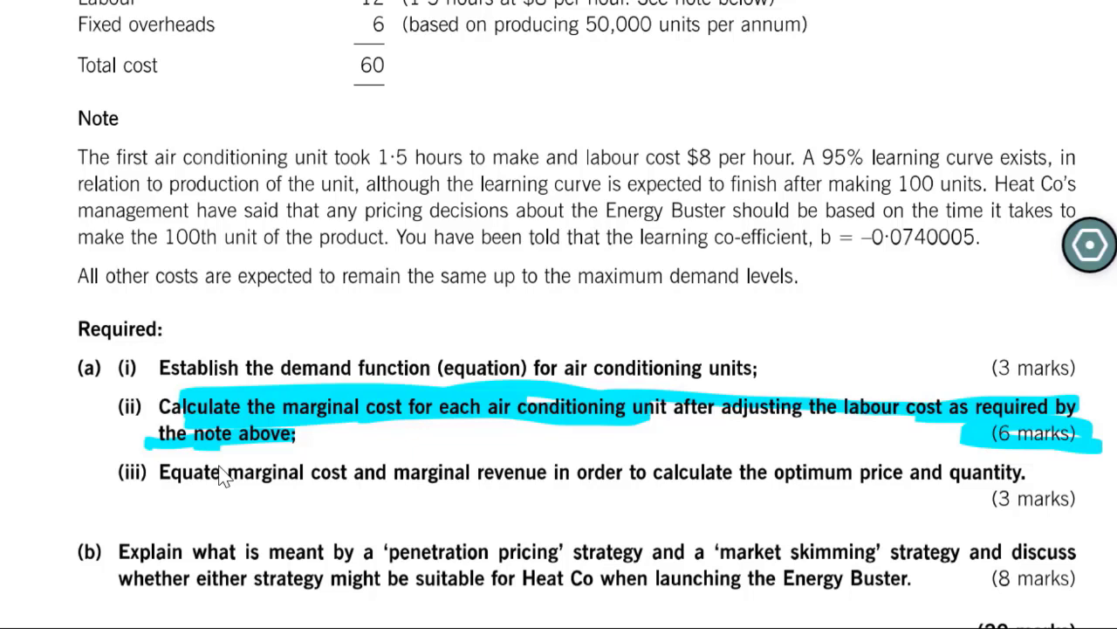
mouse_move(374, 159)
left_mouse_down()
mouse_move(488, 154)
mouse_move(377, 168)
mouse_move(484, 147)
mouse_move(349, 149)
mouse_move(498, 155)
mouse_move(489, 162)
left_mouse_up()
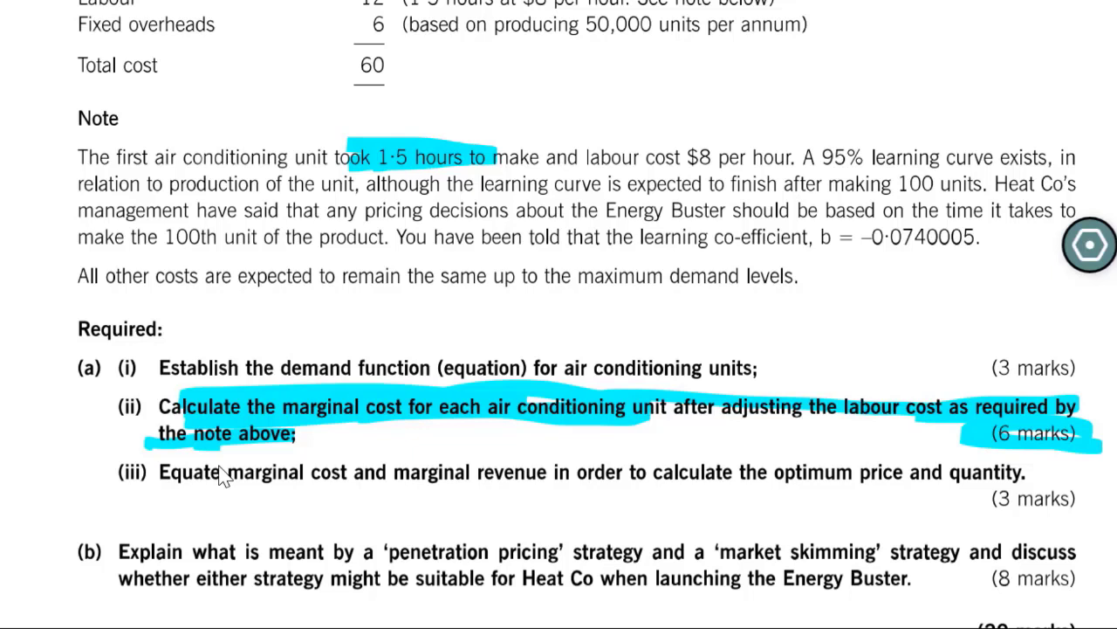
left_click_drag(658, 159, 795, 148)
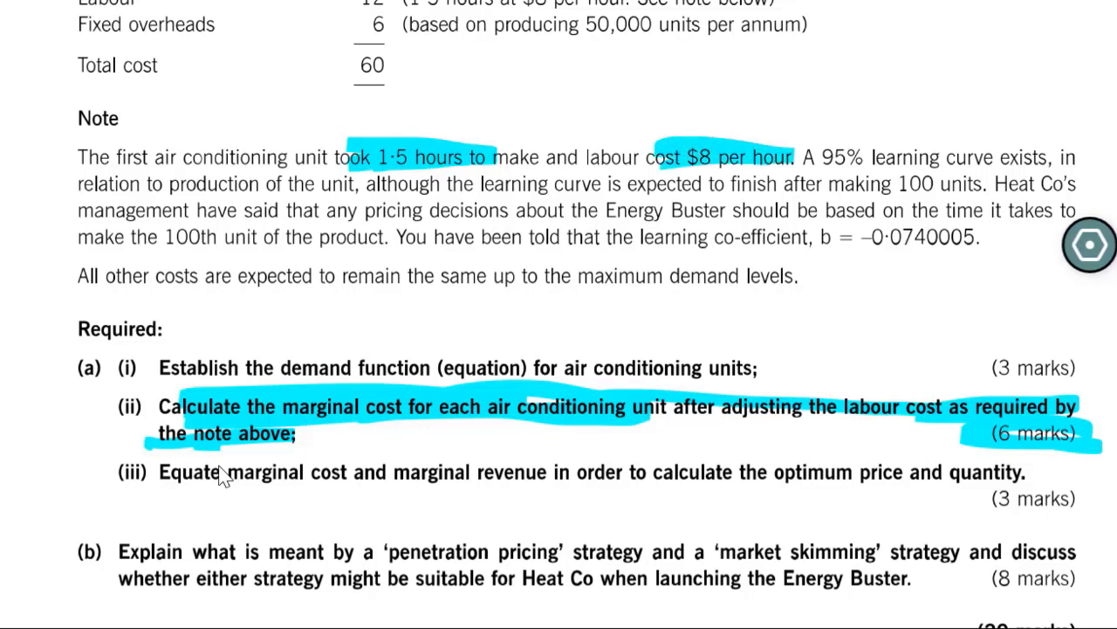
mouse_move(803, 160)
left_mouse_down()
mouse_move(1043, 156)
mouse_move(807, 169)
mouse_move(1004, 168)
left_mouse_up()
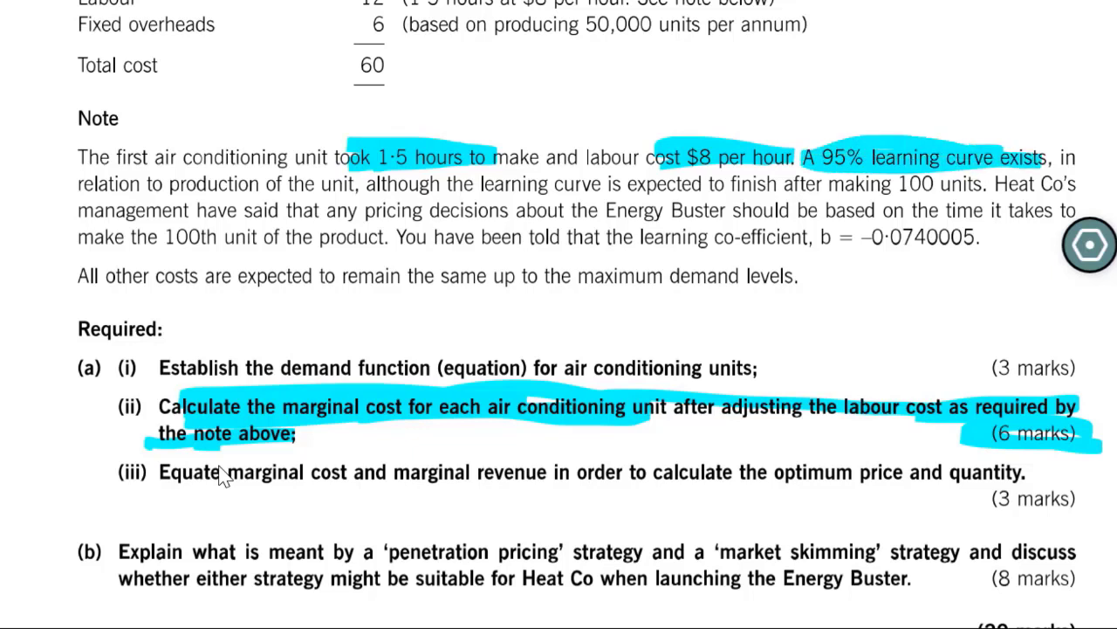
mouse_move(834, 241)
left_mouse_down()
mouse_move(1015, 254)
mouse_move(798, 230)
mouse_move(692, 244)
mouse_move(960, 225)
mouse_move(864, 225)
mouse_move(943, 254)
left_mouse_up()
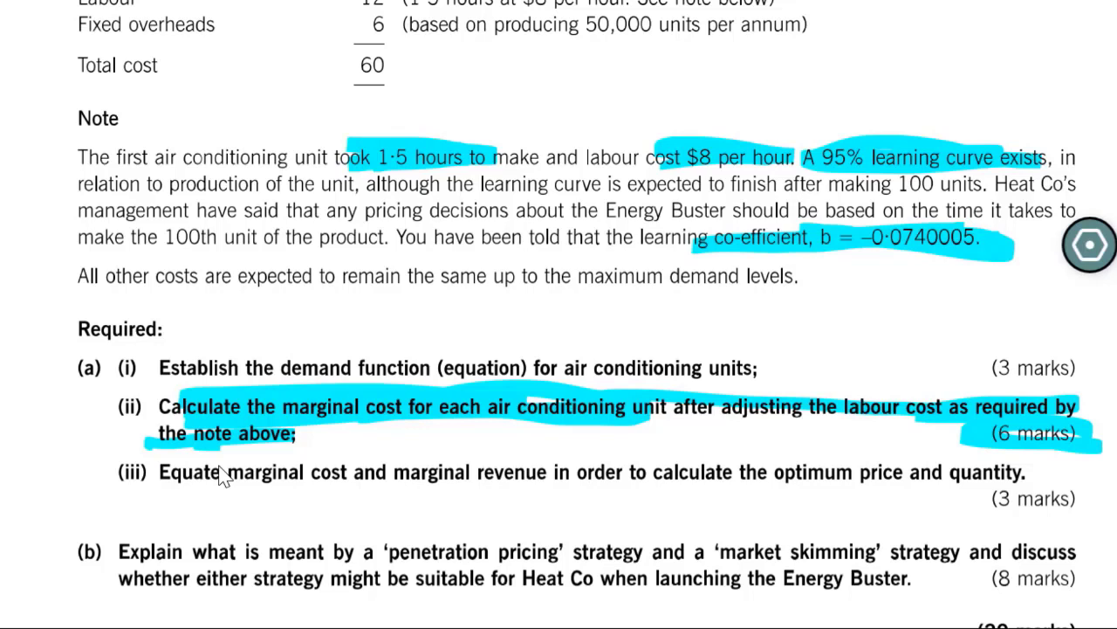
mouse_move(905, 177)
left_mouse_down()
mouse_move(950, 180)
mouse_move(891, 187)
mouse_move(970, 185)
mouse_move(960, 192)
left_mouse_up()
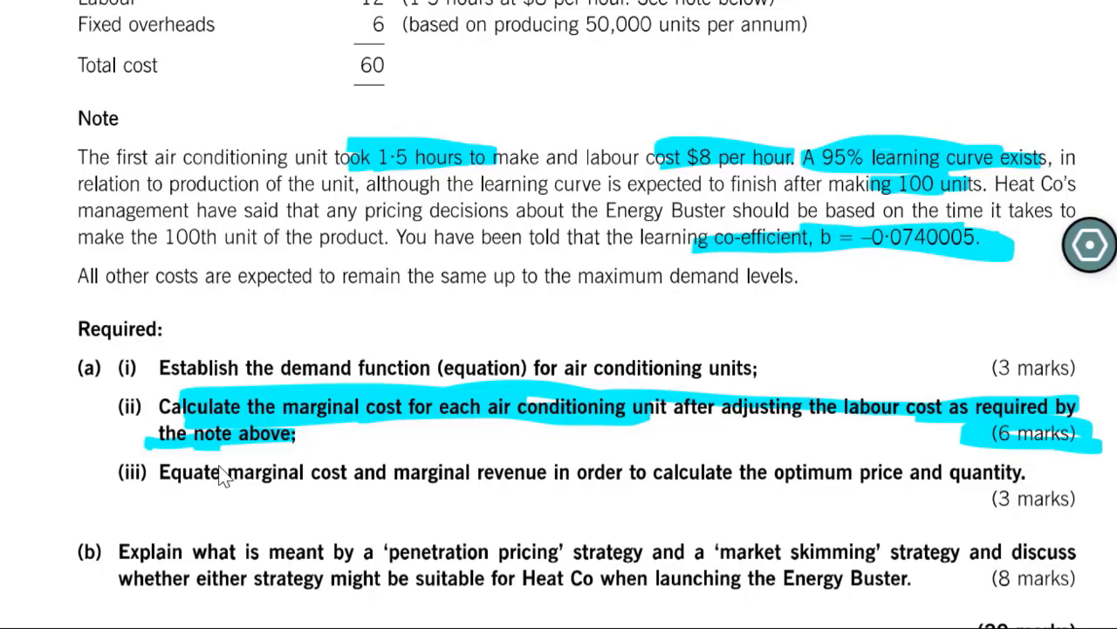
mouse_move(92, 239)
left_mouse_down()
mouse_move(398, 230)
mouse_move(94, 230)
left_mouse_up()
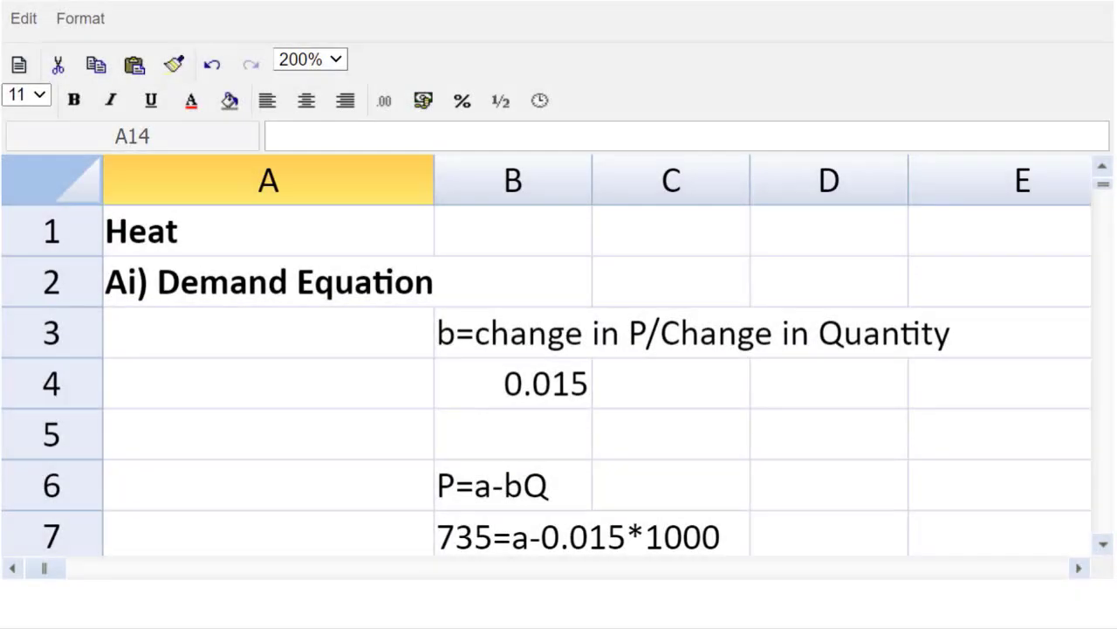
Scroll down and enter 'Step 1: total time for 100 units' in A14.
left_click(1102, 545)
left_click(1102, 547)
left_click(1102, 546)
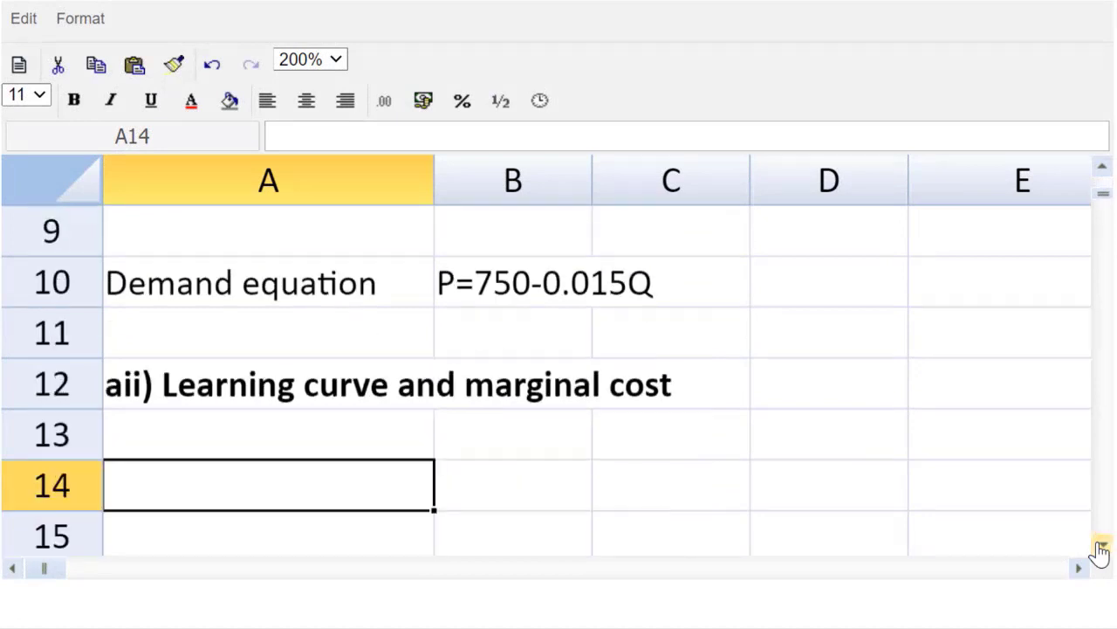
left_click(1102, 546)
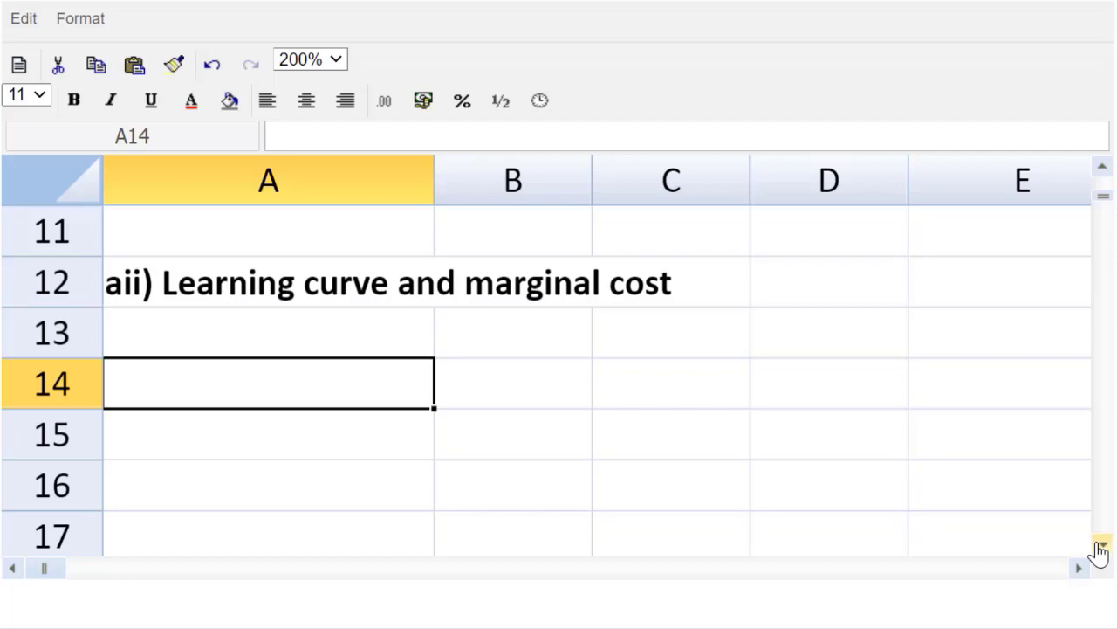
type("Ste")
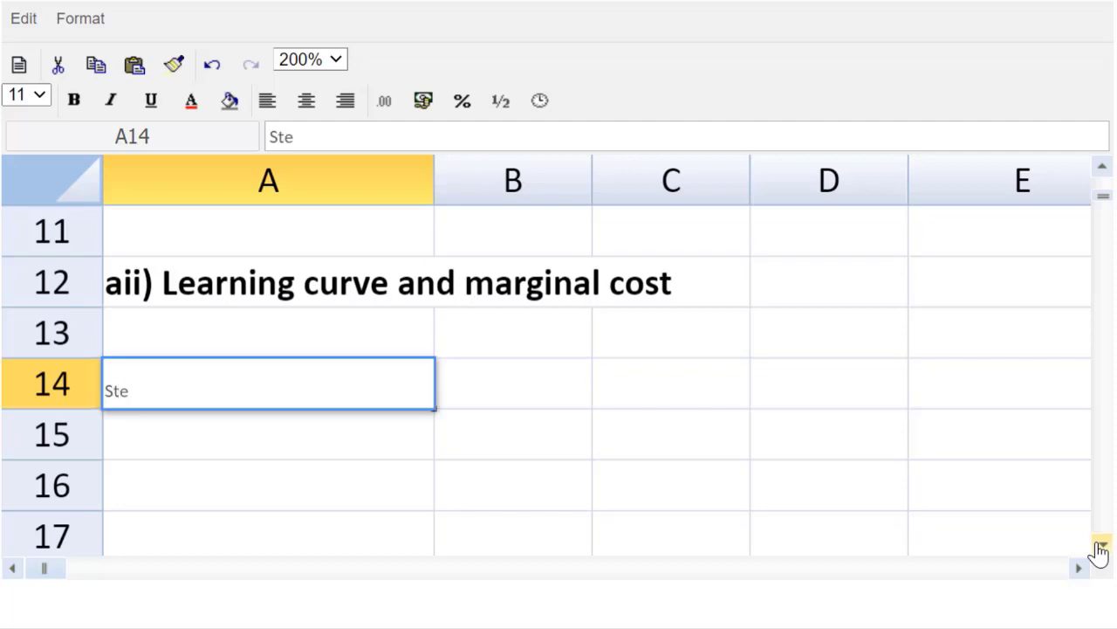
type("p 1: total time for 10")
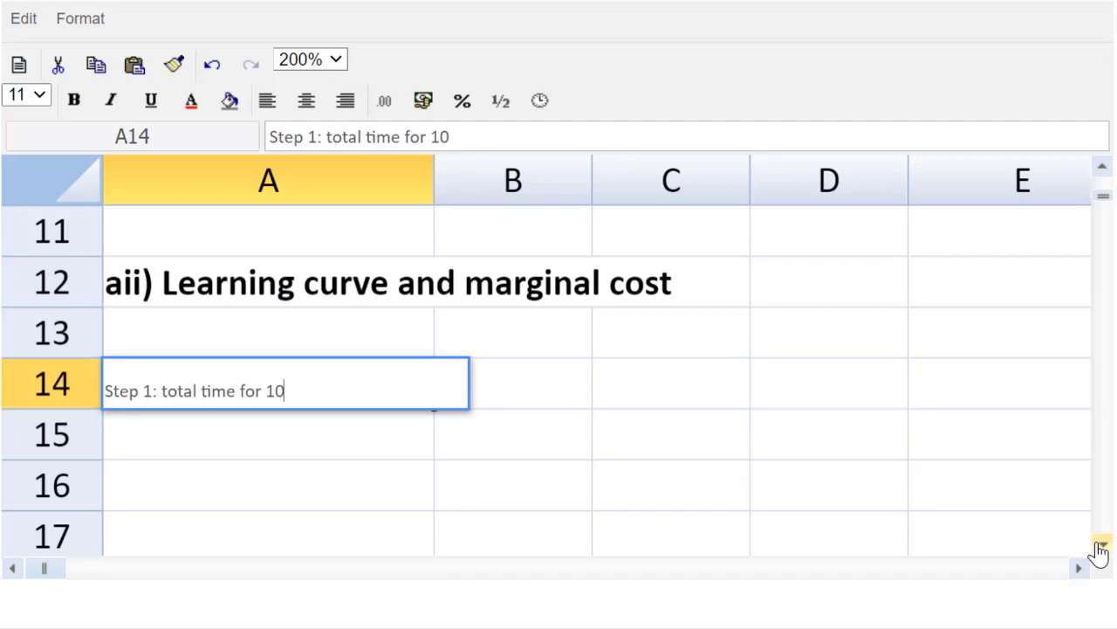
type("0 unite")
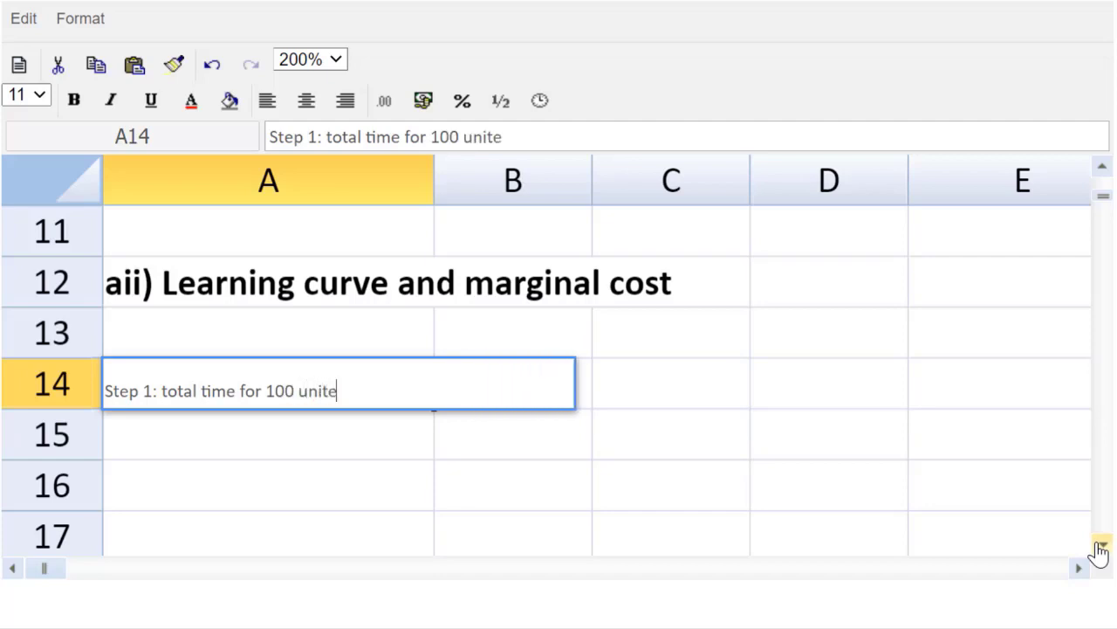
key("BackSpace")
type("s")
key("Return")
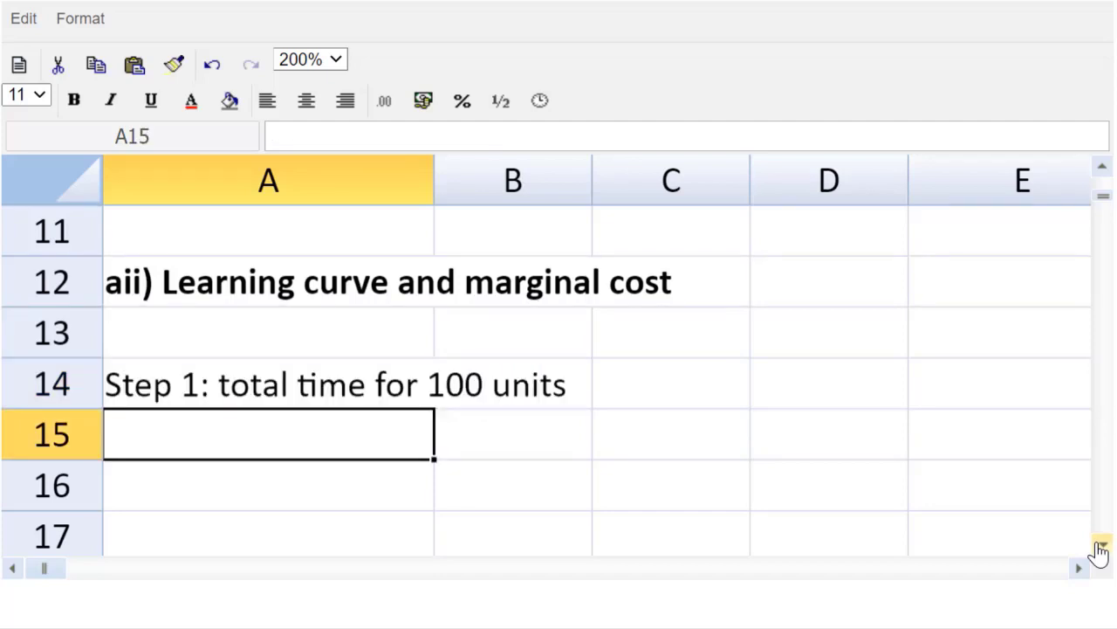
Add the label 'Step 2: total time for 99 units' below it.
type("STe")
key("BackSpace")
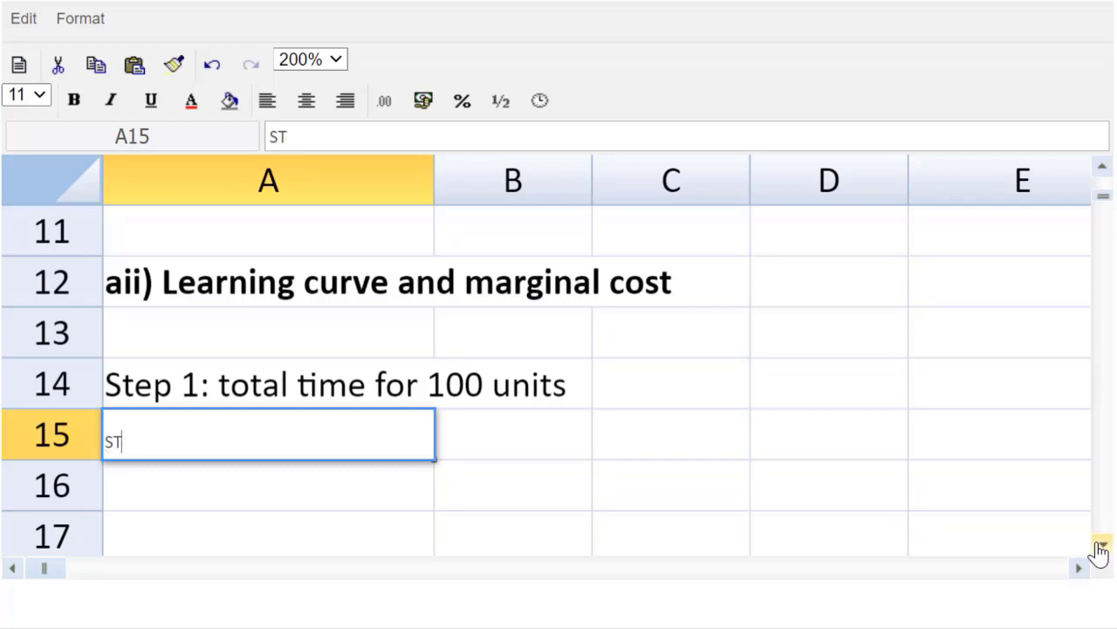
key("BackSpace")
type("tep 2")
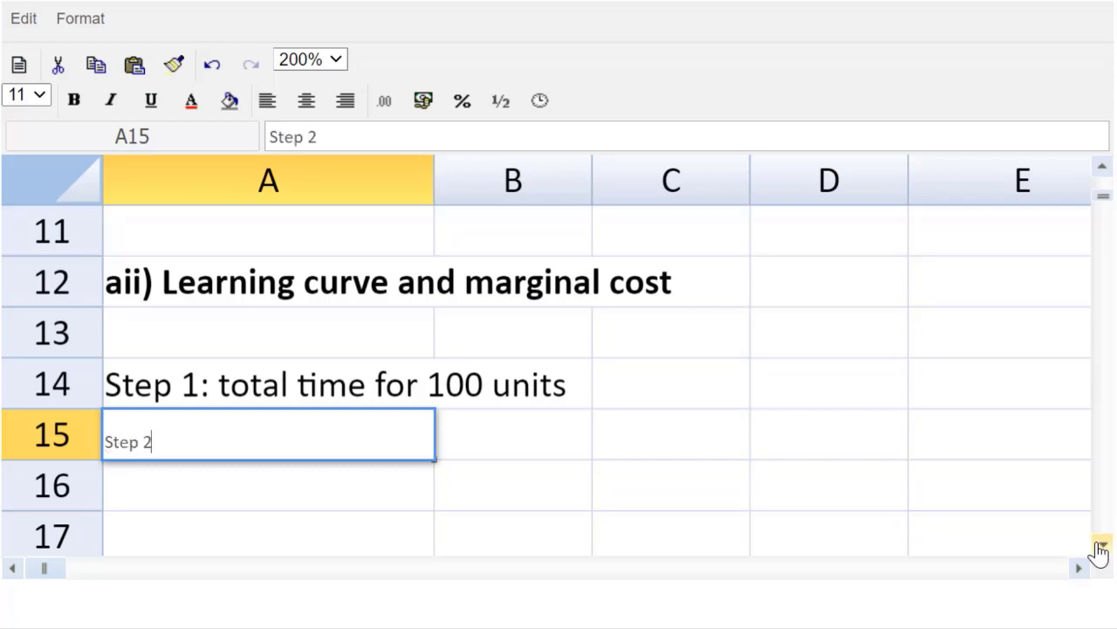
type(": total timne")
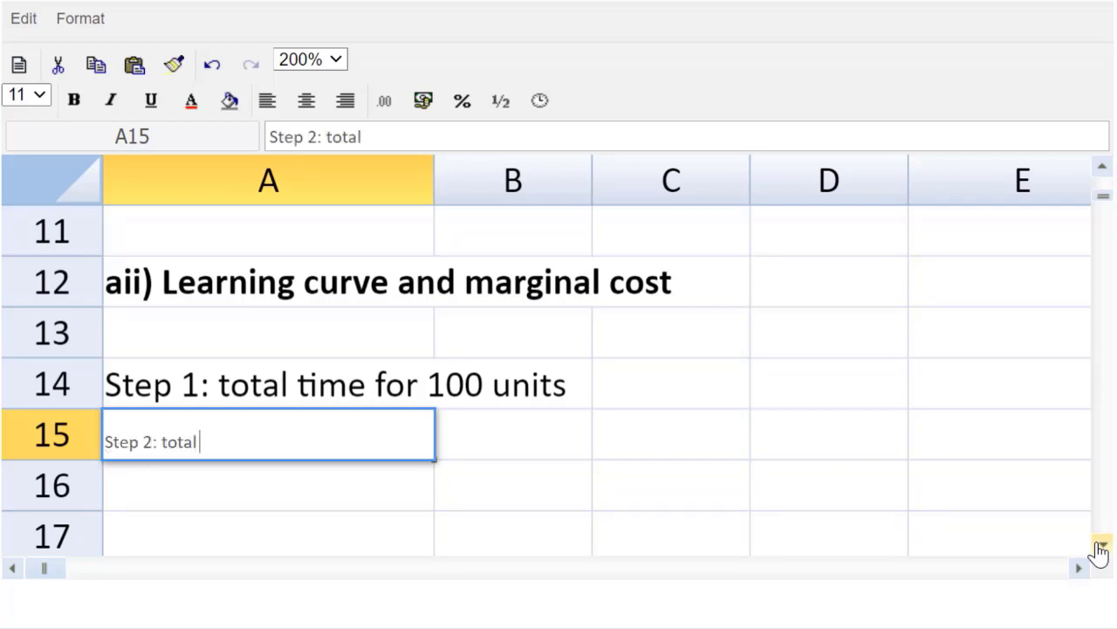
key("BackSpace")
key("BackSpace")
key("BackSpace")
type("e for")
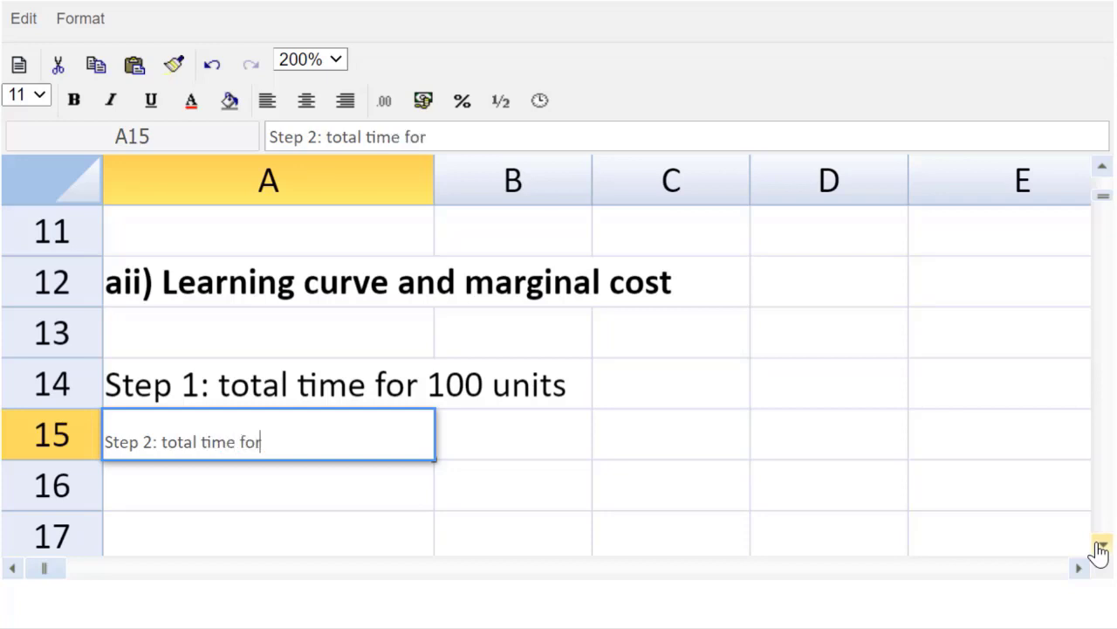
type(" 99")
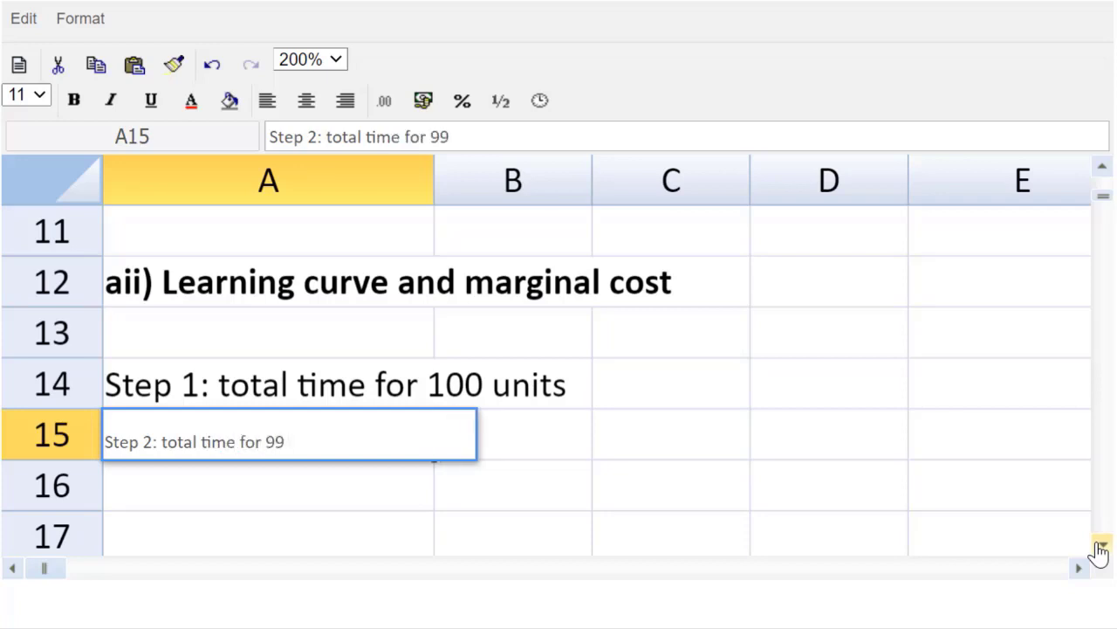
type(" units")
key("Return")
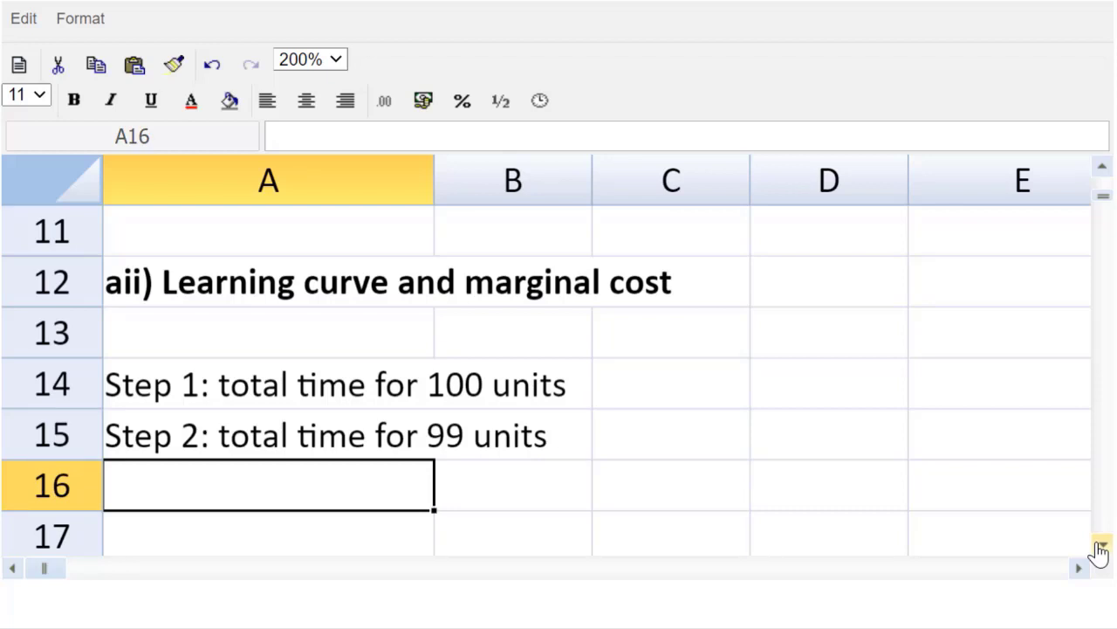
Add 'Step 3: time for unit # 100' and widen column A to fit the labels.
type("Step 2")
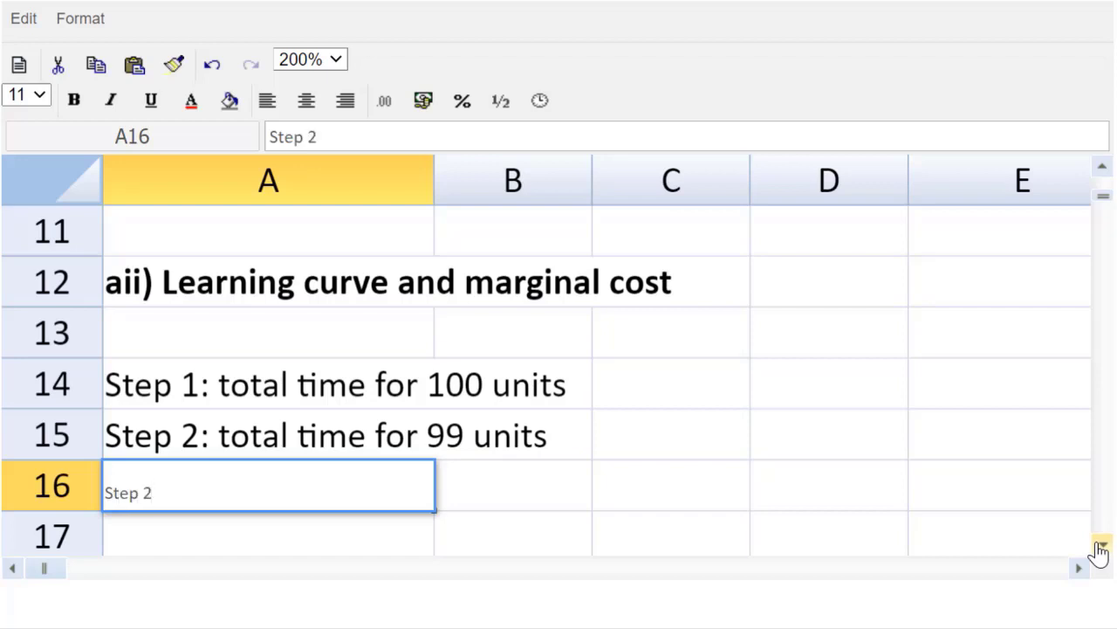
key("BackSpace")
type("3: time for")
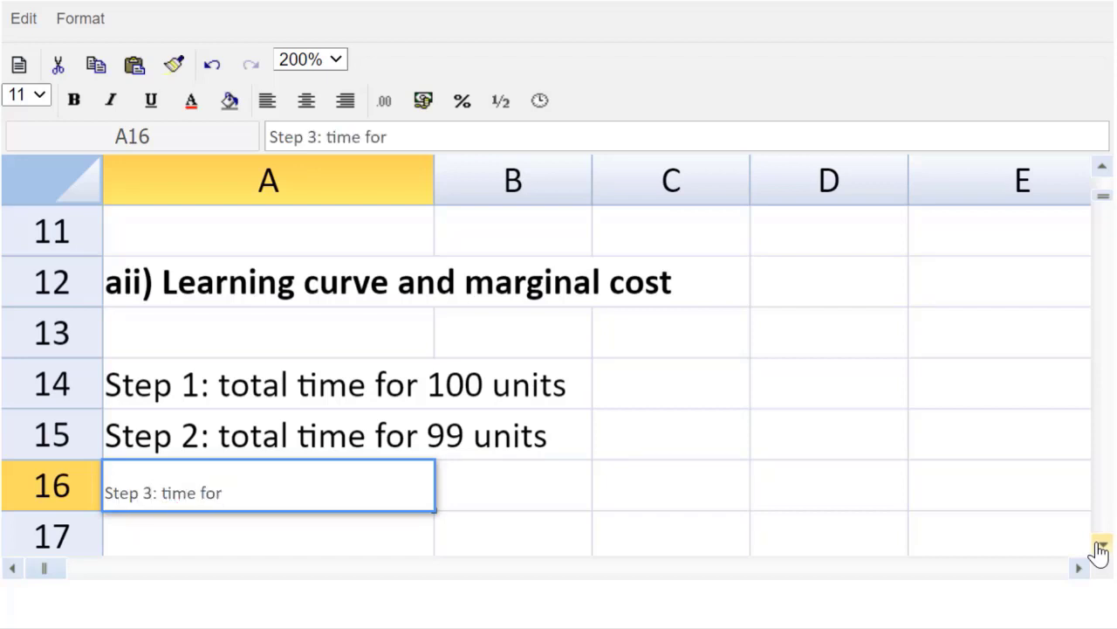
type(" unit # 100")
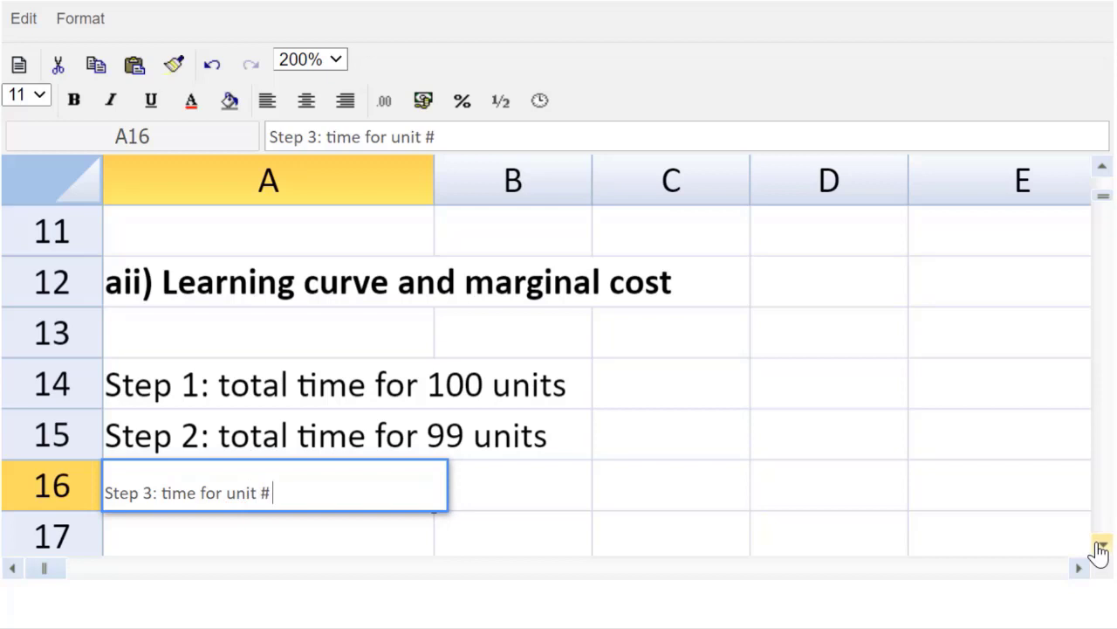
key("Return")
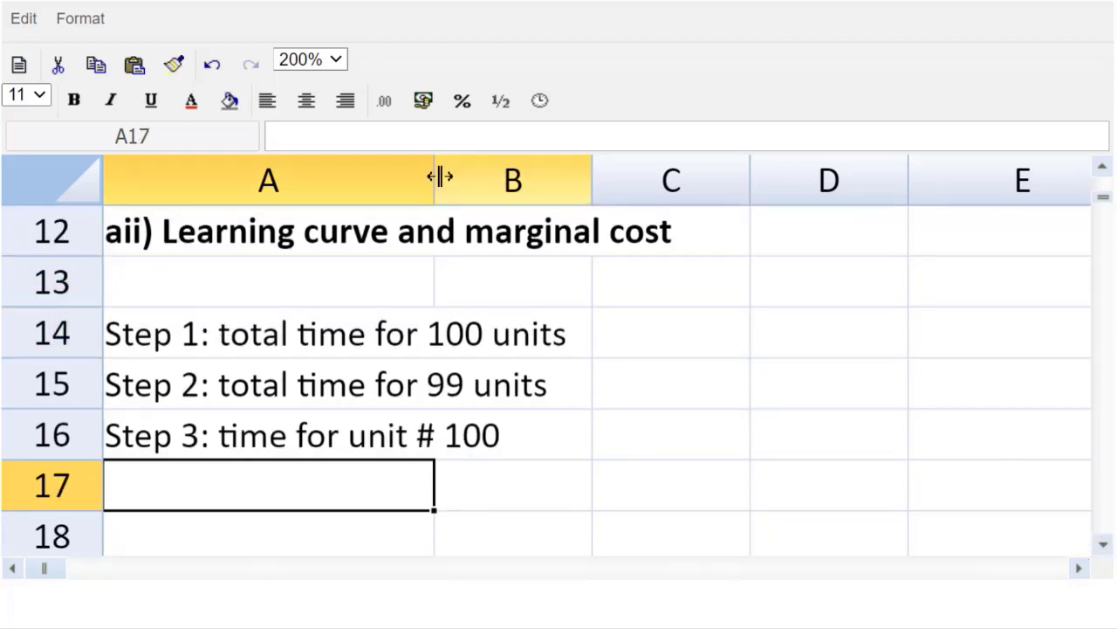
left_click_drag(434, 180, 572, 184)
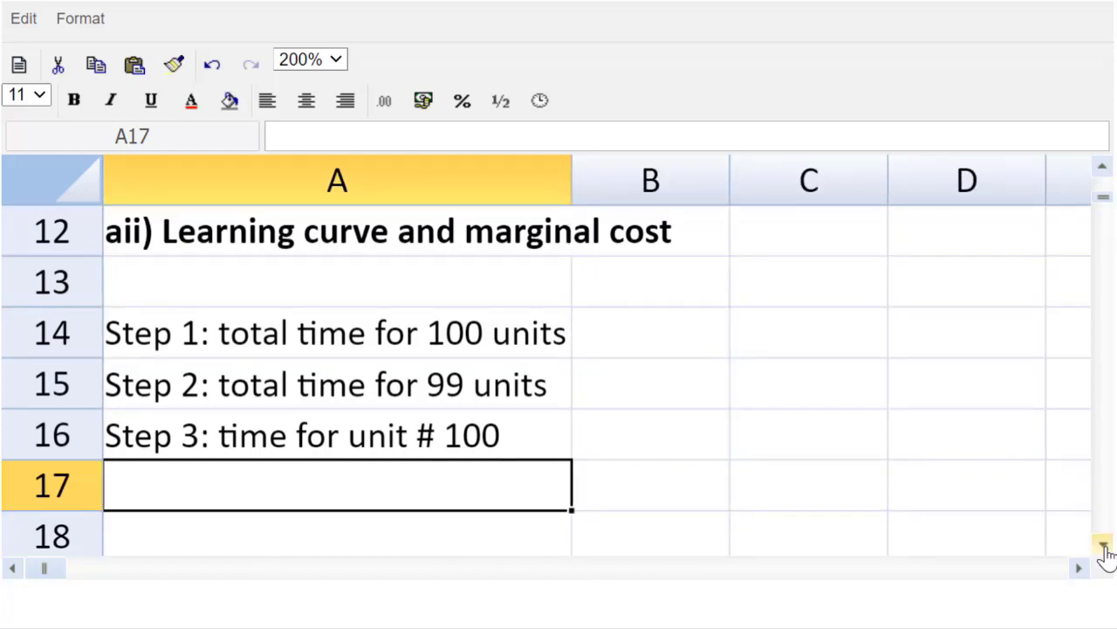
Label A18 'step 1: 100 units' with the formula text 'y=ax^b' in B18.
left_click(1103, 546)
left_click(1104, 545)
left_click(447, 454)
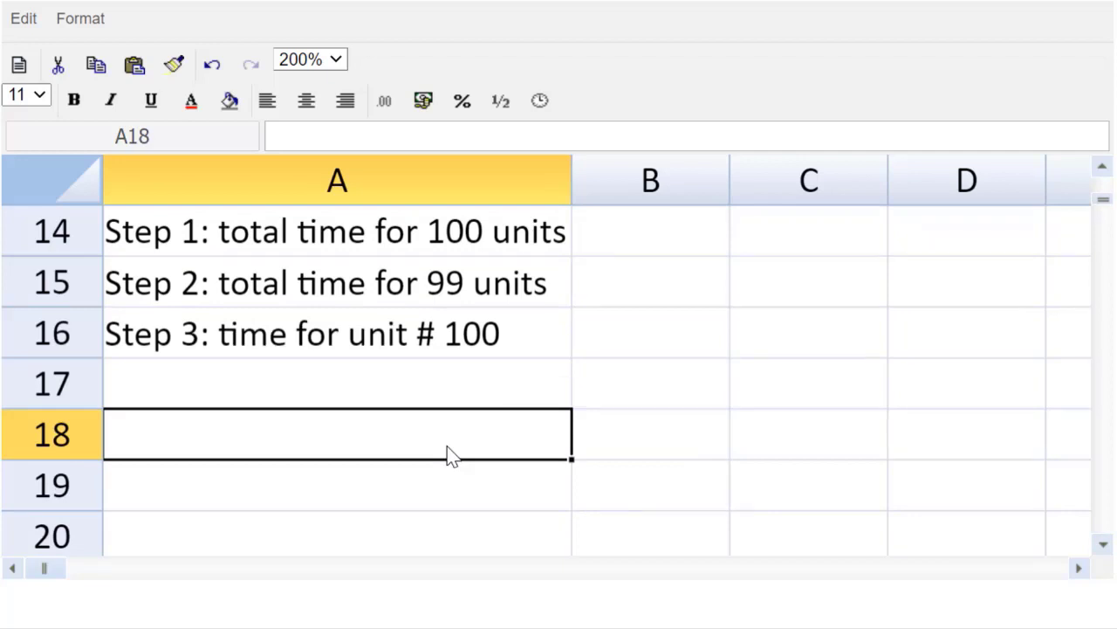
type("step 1")
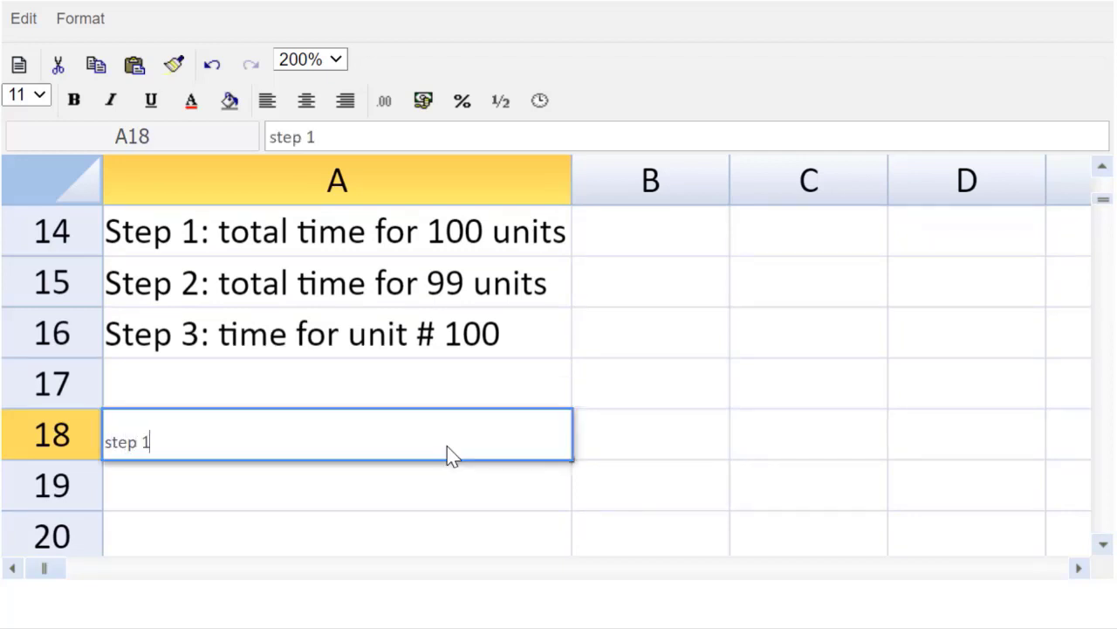
type(": 100 un")
type("ites")
key("BackSpace")
key("BackSpace")
type("s")
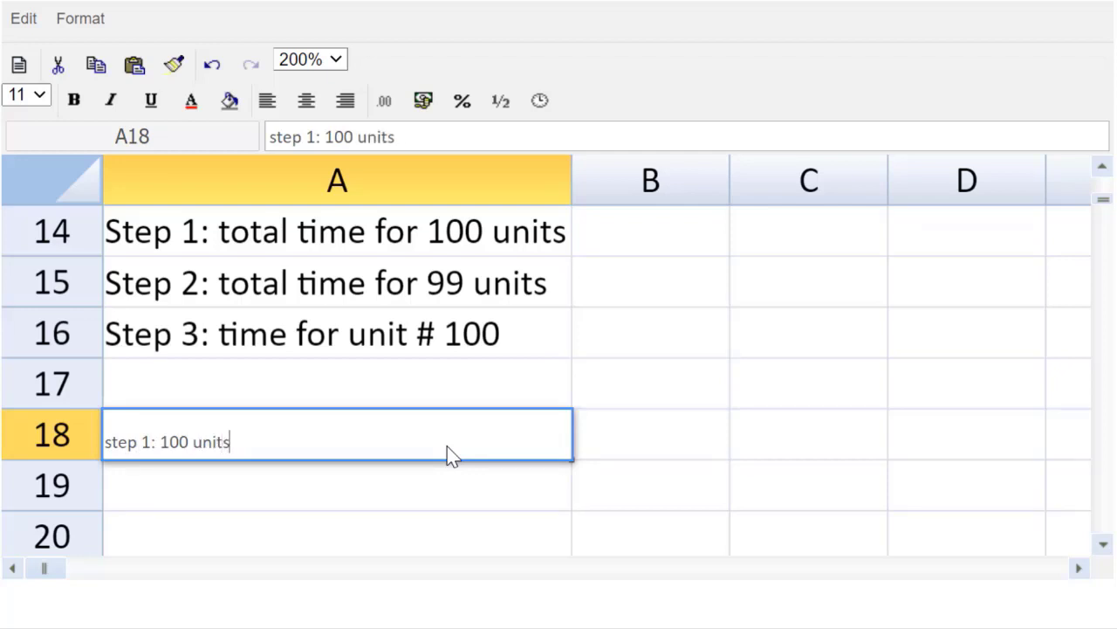
key("Tab")
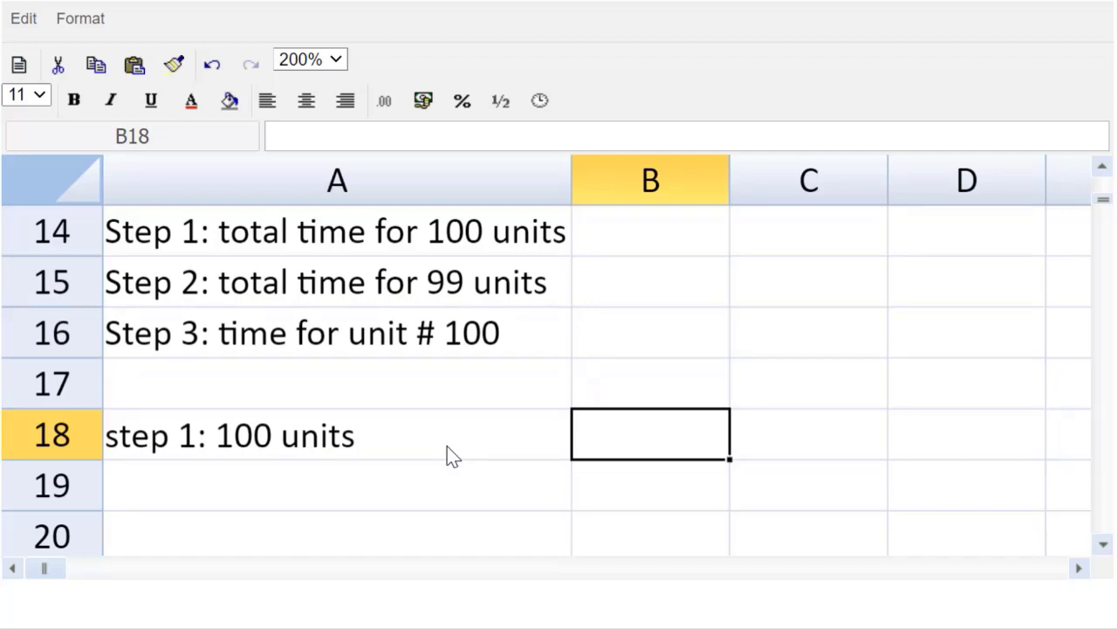
type("y")
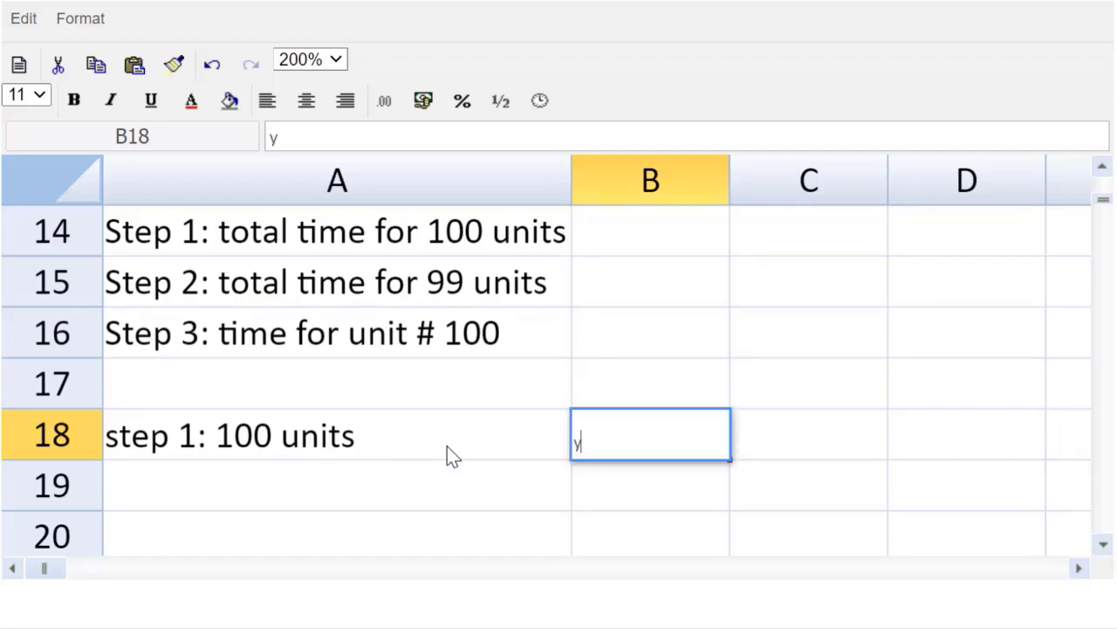
type("=ax^b")
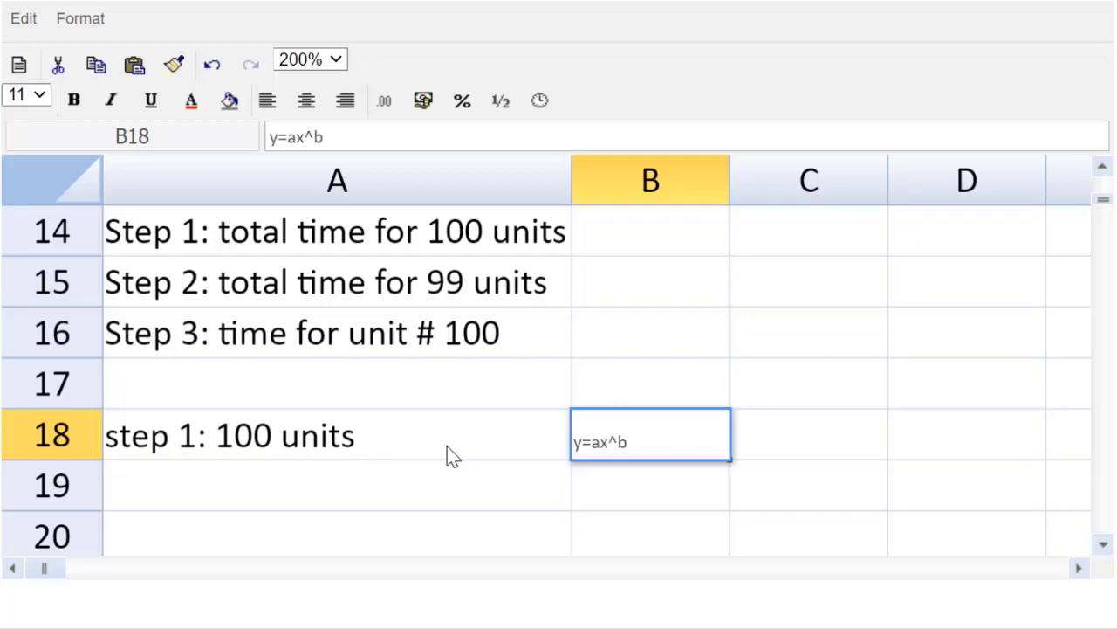
key("Return")
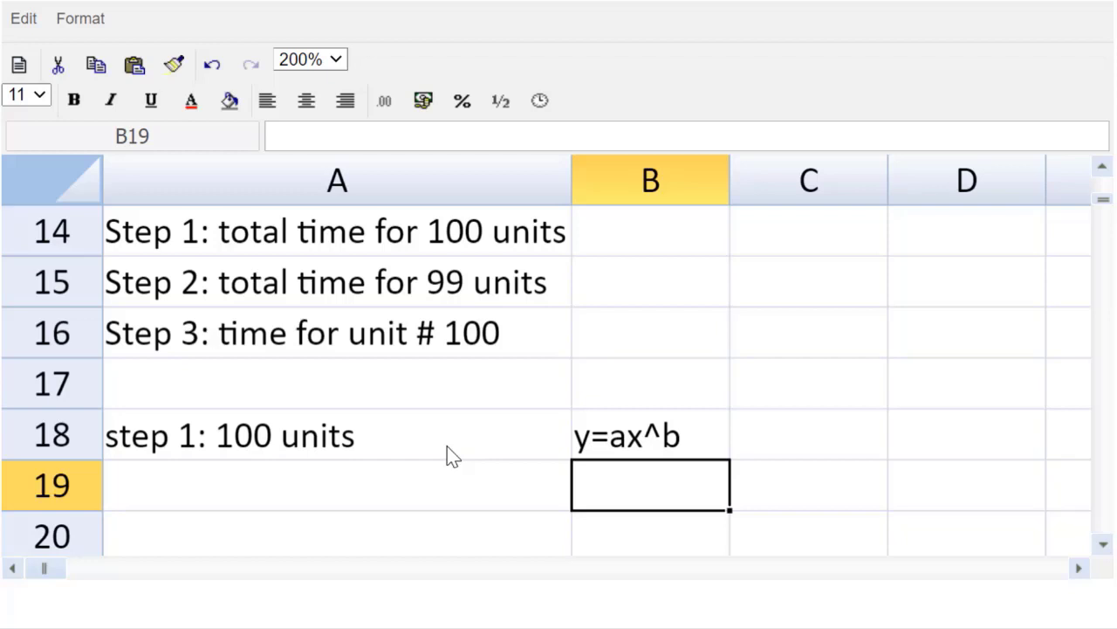
Add 'avg time / unit' in A19 with =1.5*100^-0.0740005, giving 1.066818.
key("Left")
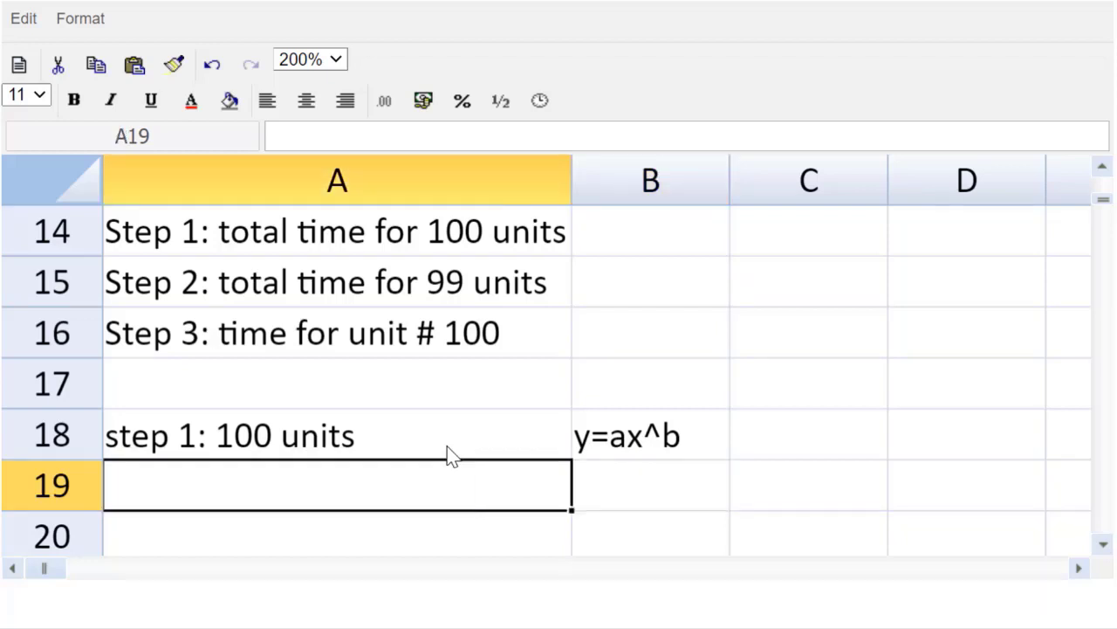
type("avg time")
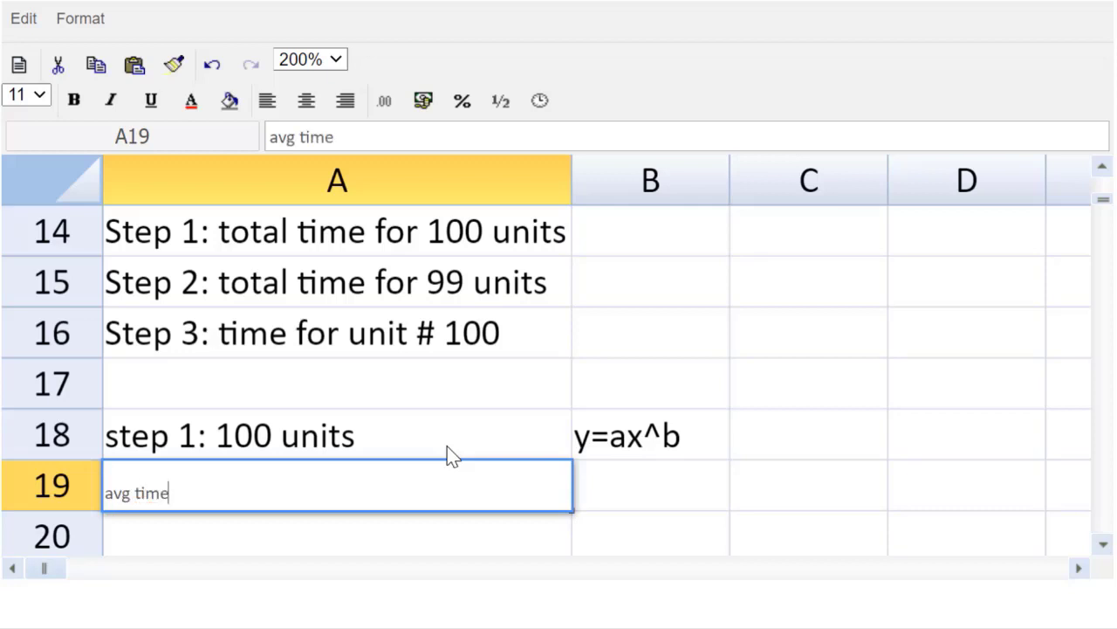
type(" / unm")
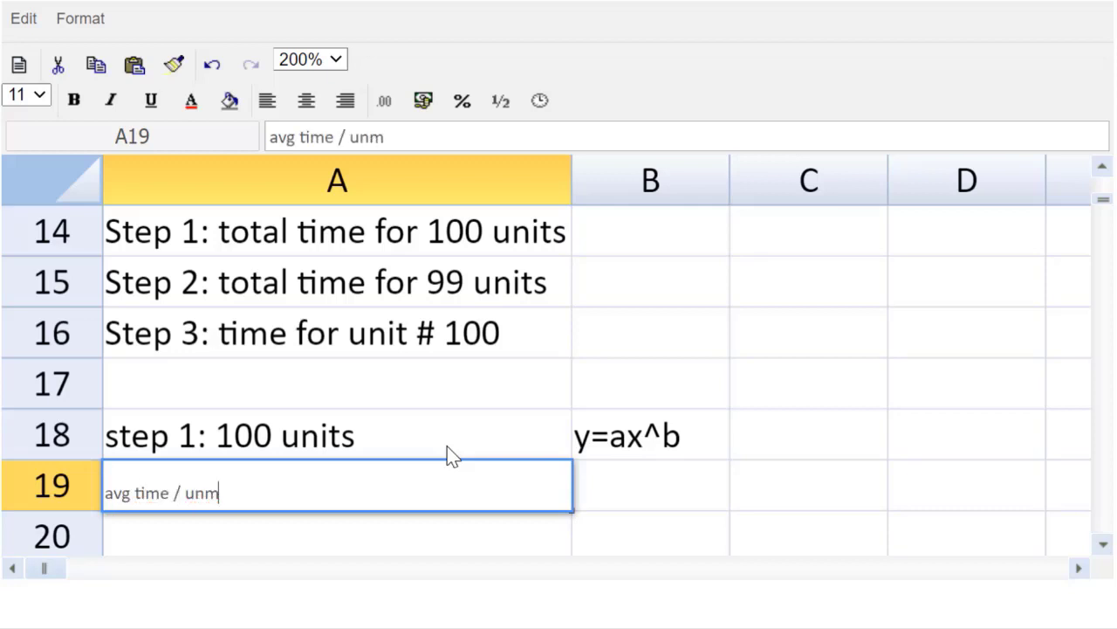
key("BackSpace")
key("BackSpace")
type("nit")
left_click(656, 486)
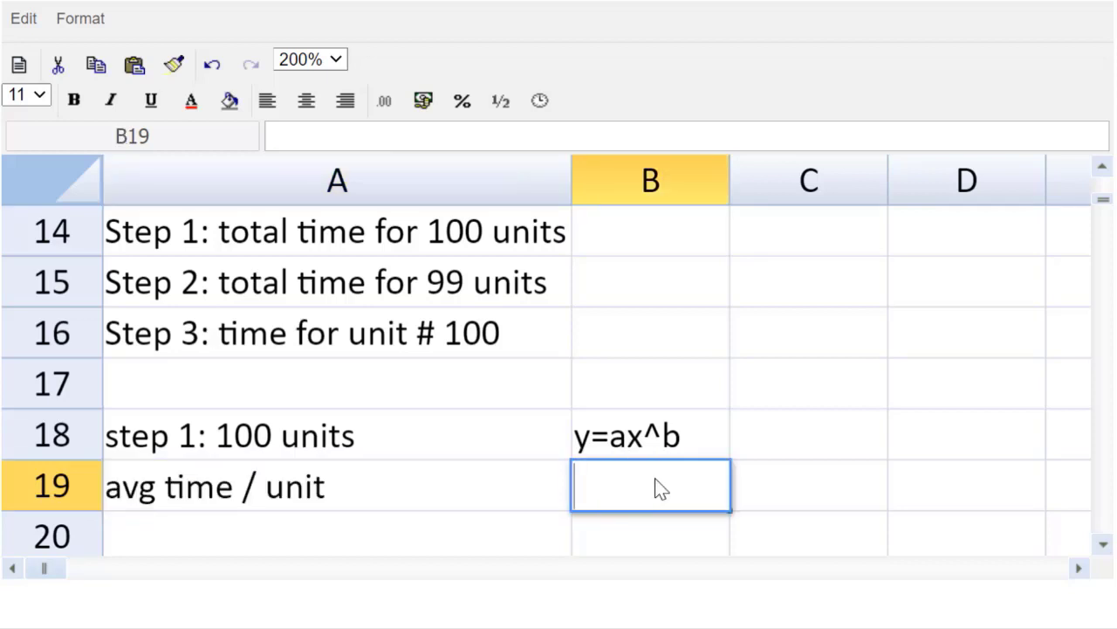
type("=1.5*100")
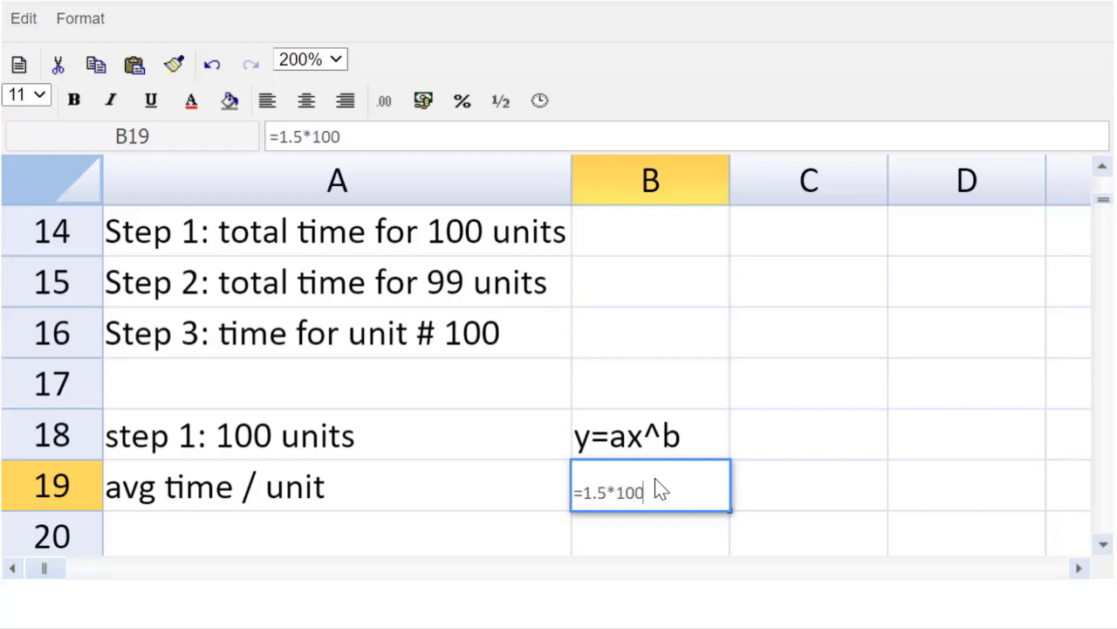
type("^")
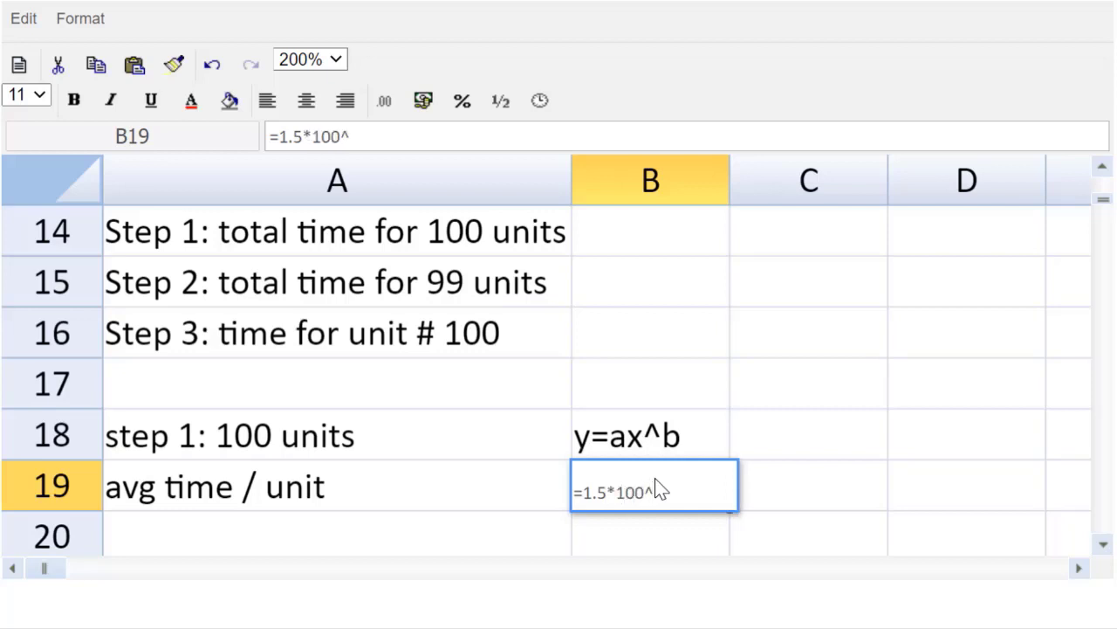
type("-")
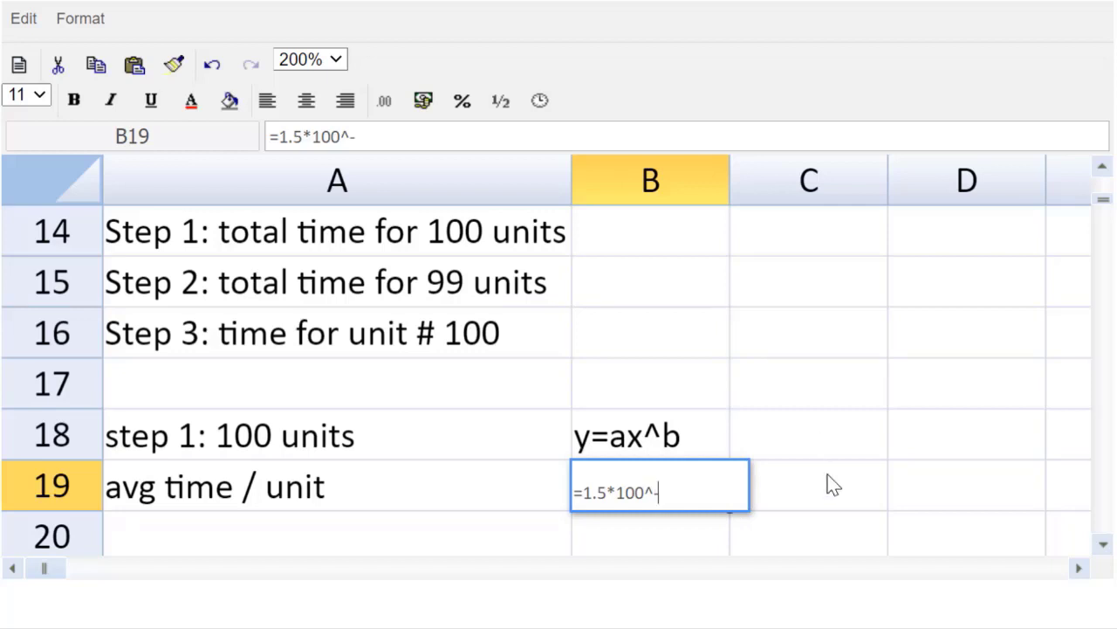
type("0.0")
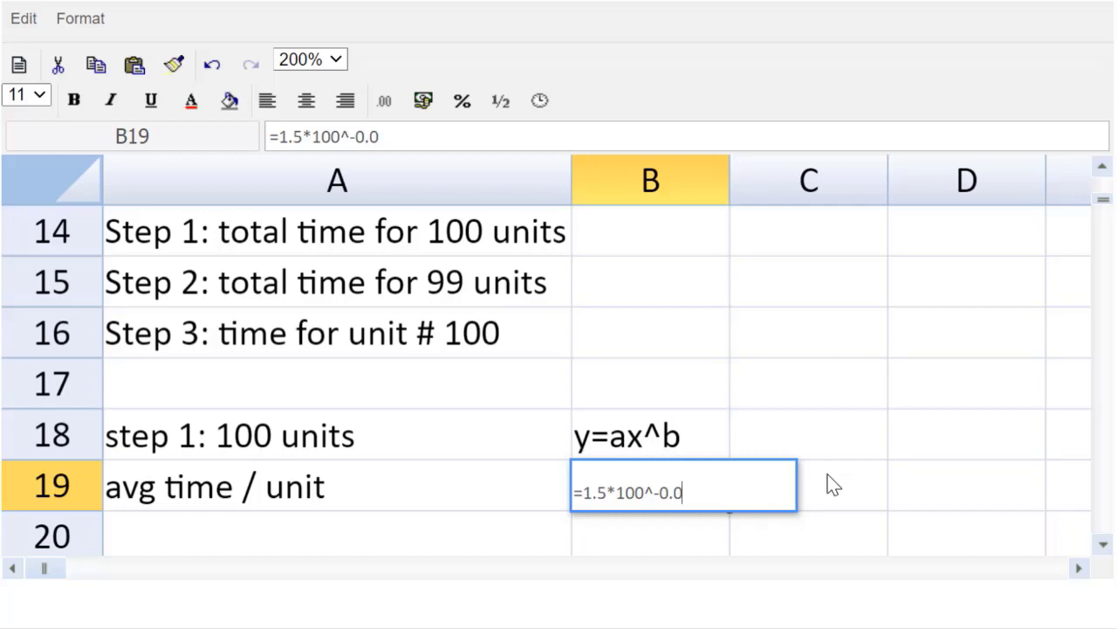
type("7")
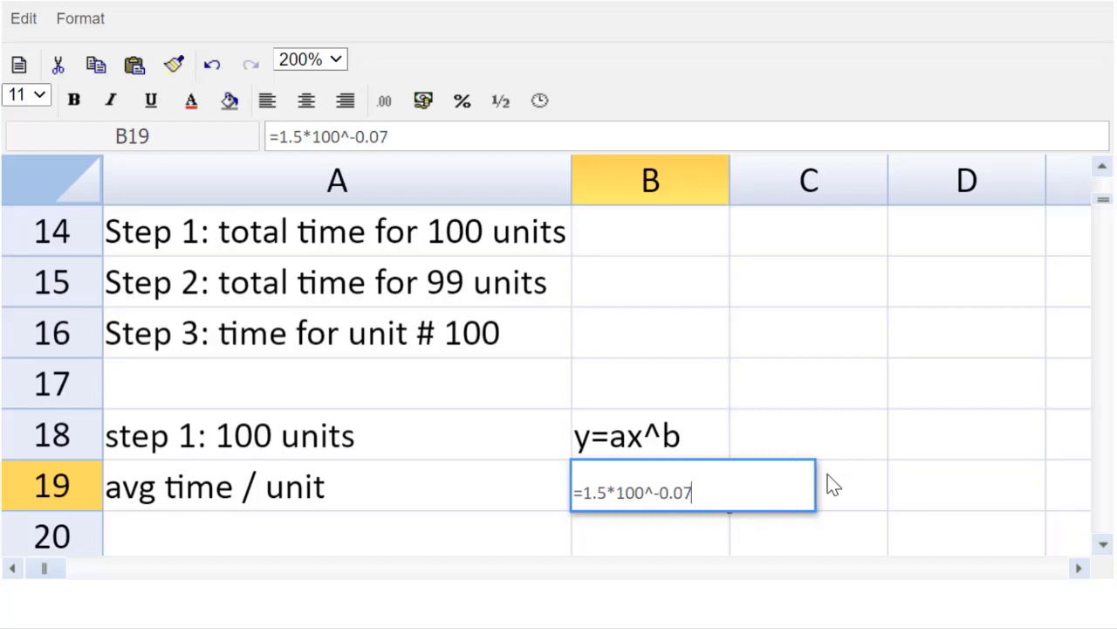
type("40005")
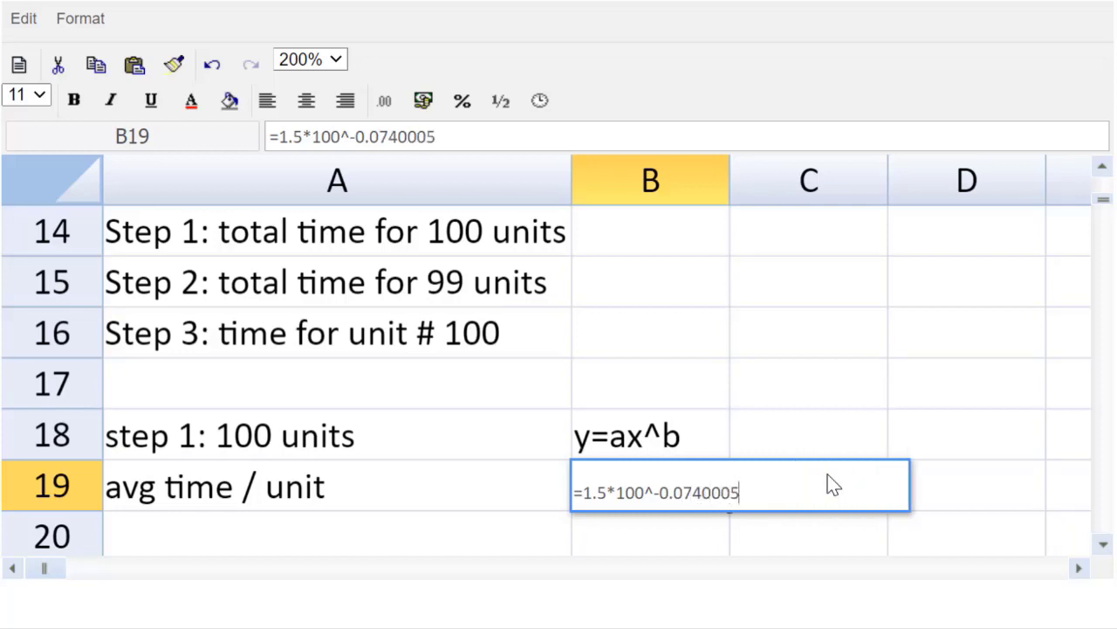
key("Return")
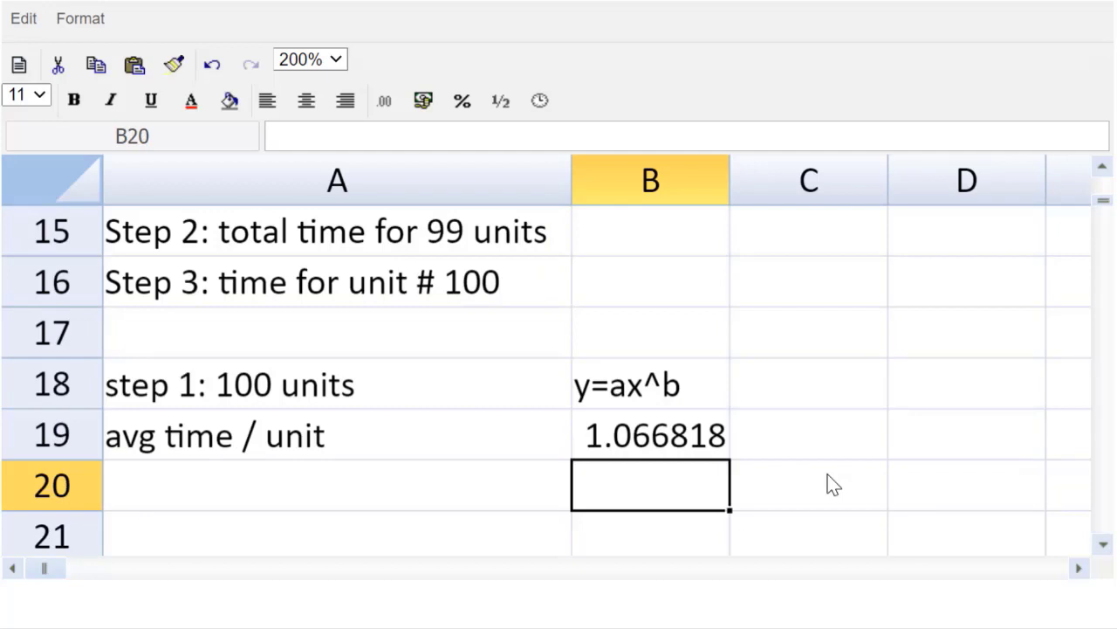
Add 'total time for 100' in A20 with =100*B19, giving 106.6818.
left_click(552, 488)
type("total t")
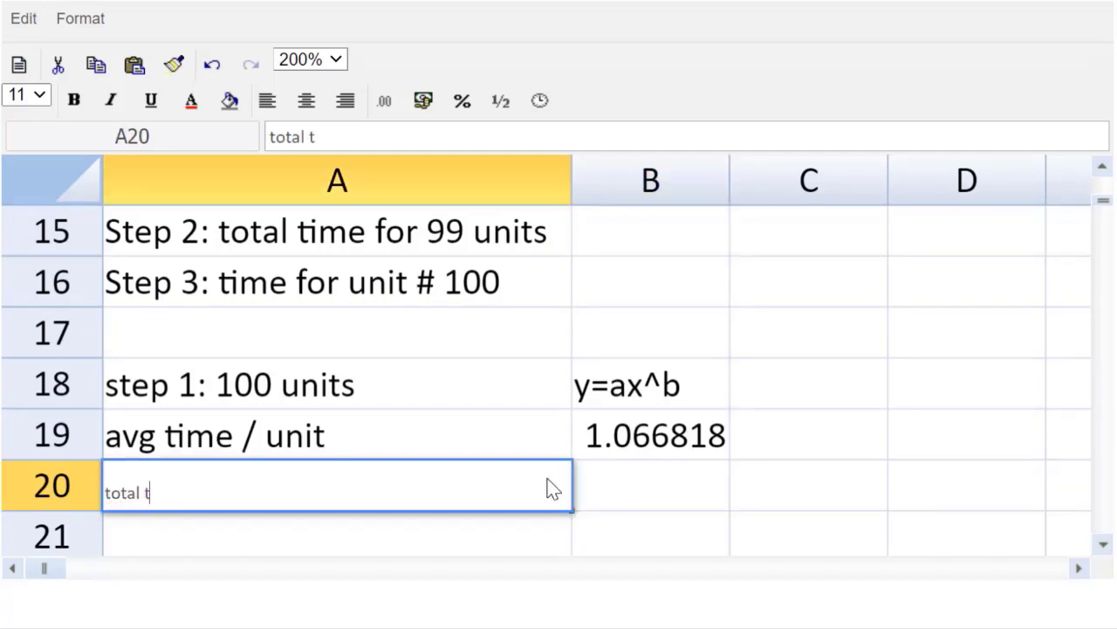
type("ime for 100")
key("Tab")
type("=")
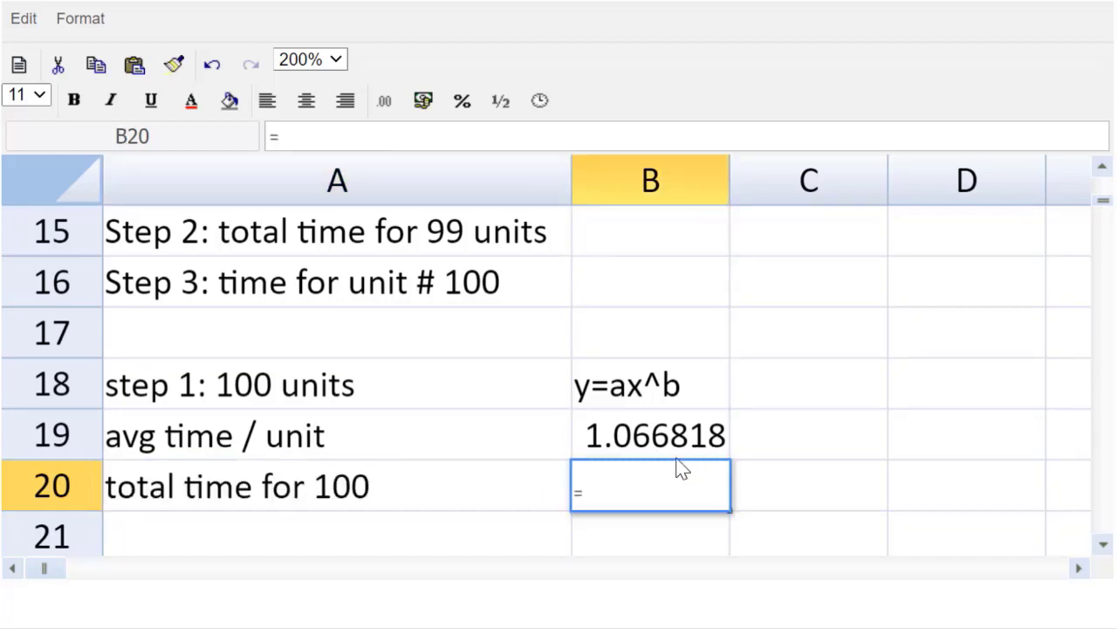
type("100*")
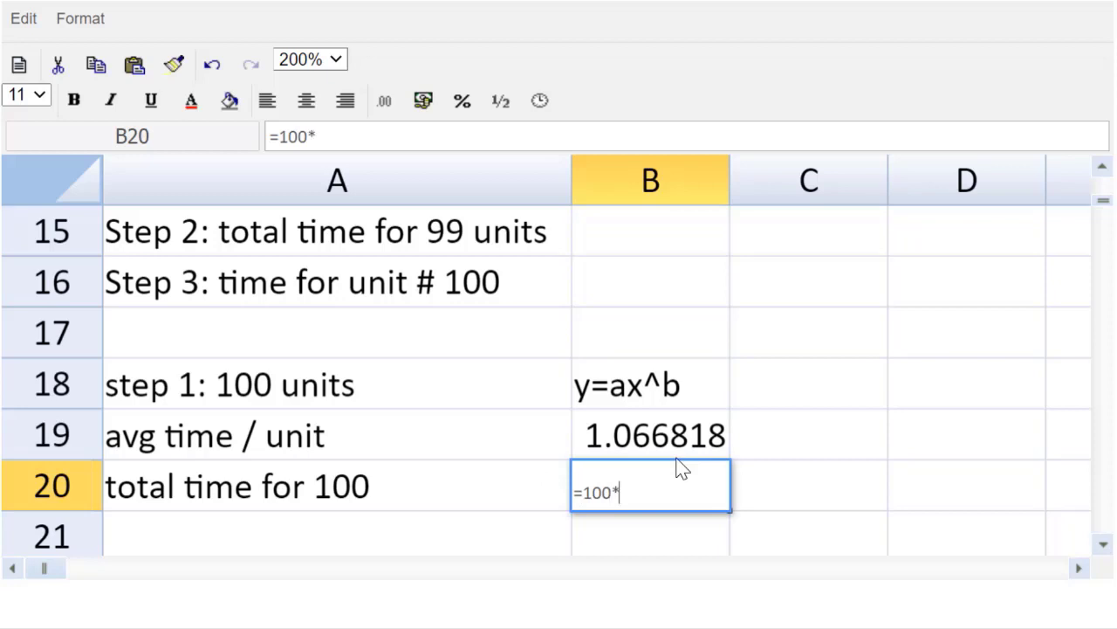
left_click(607, 443)
key("Return")
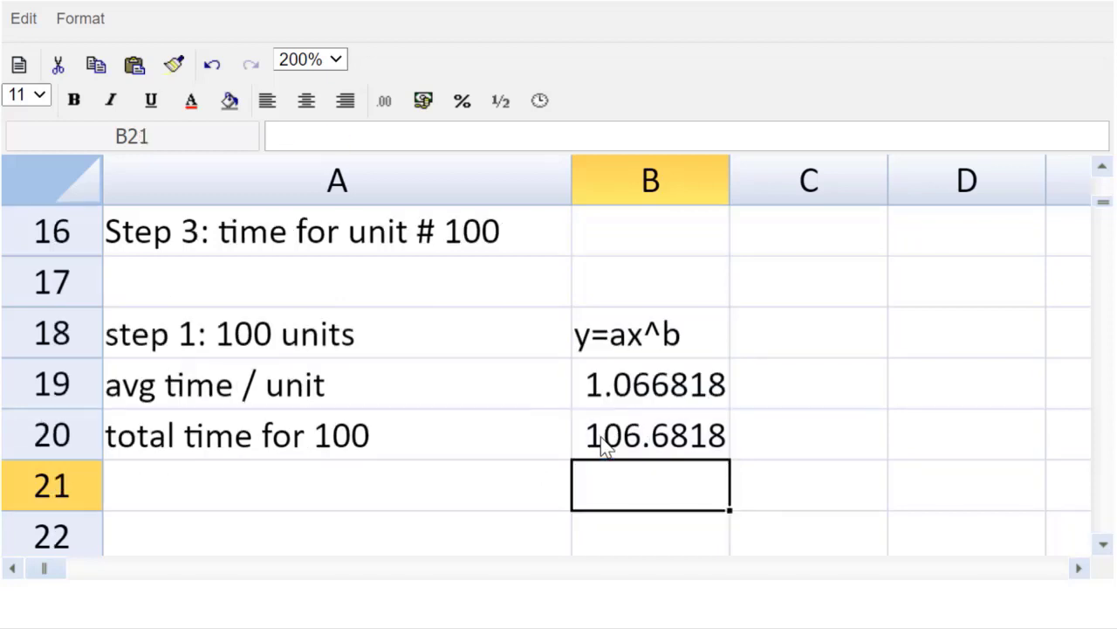
Link B14, Step 1's total time for 100 units, to the B20 total of 106.6818.
left_click(338, 61)
left_click(332, 143)
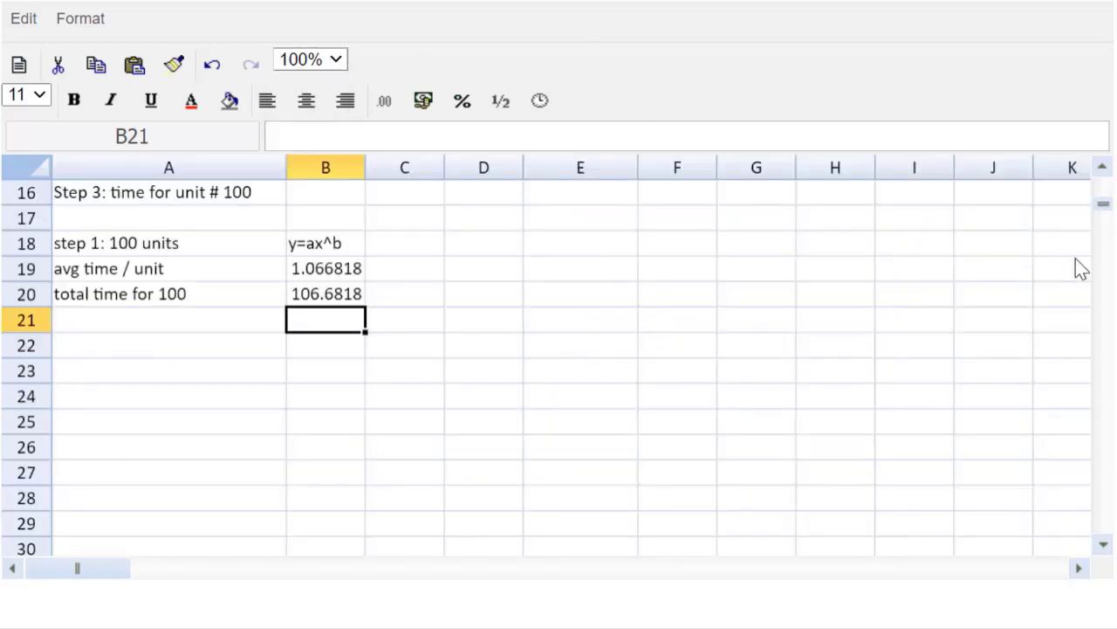
left_click(1102, 167)
left_click(1101, 168)
left_click(1101, 168)
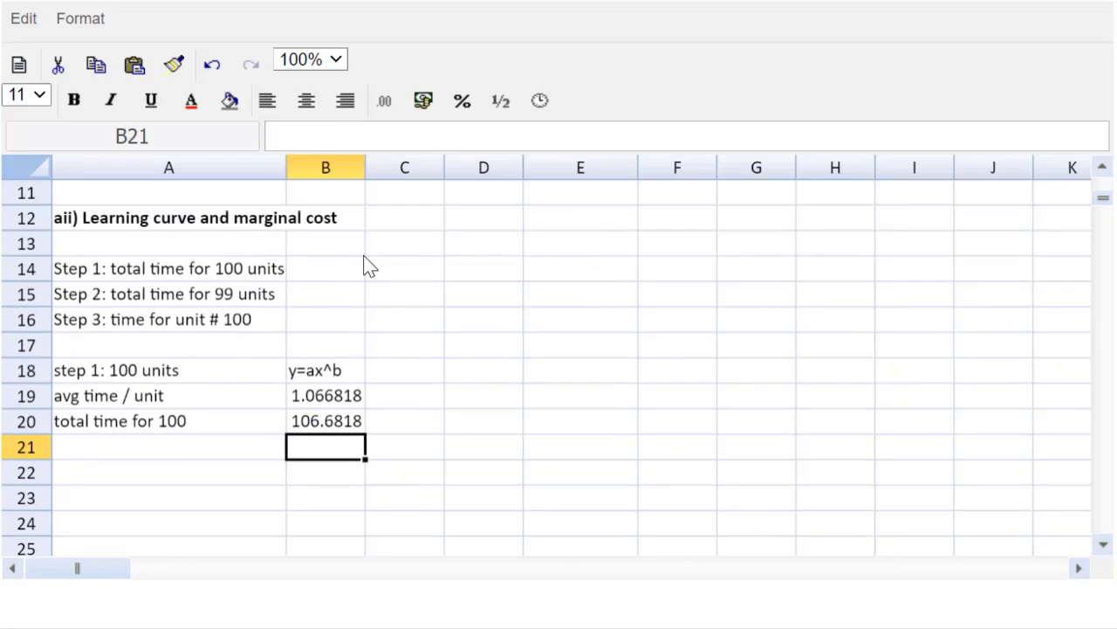
left_click(363, 254)
left_click(363, 270)
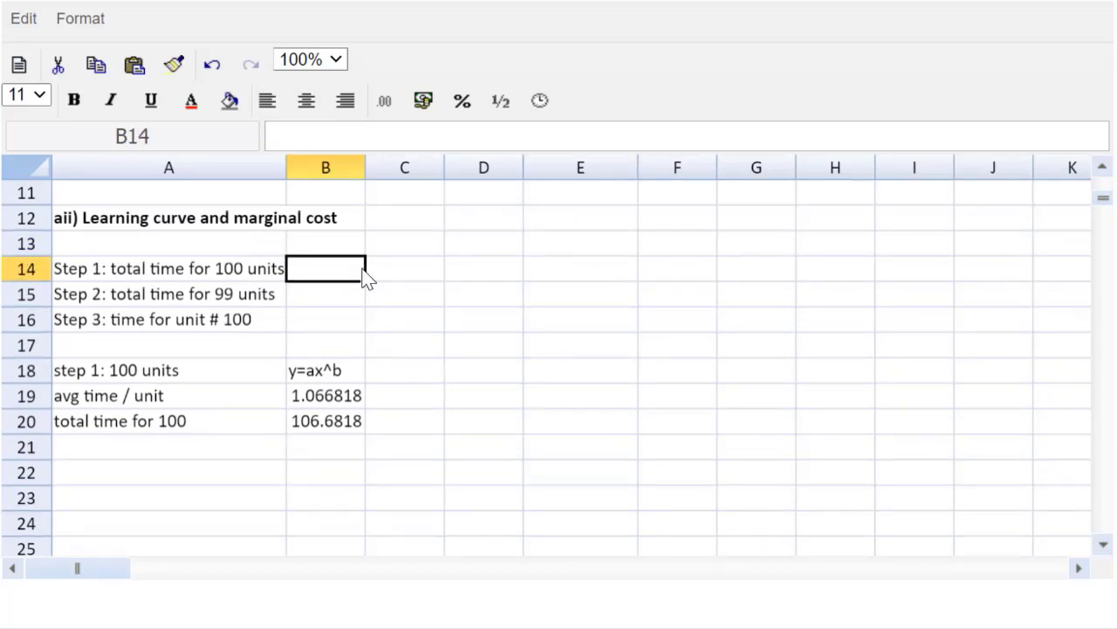
type("=")
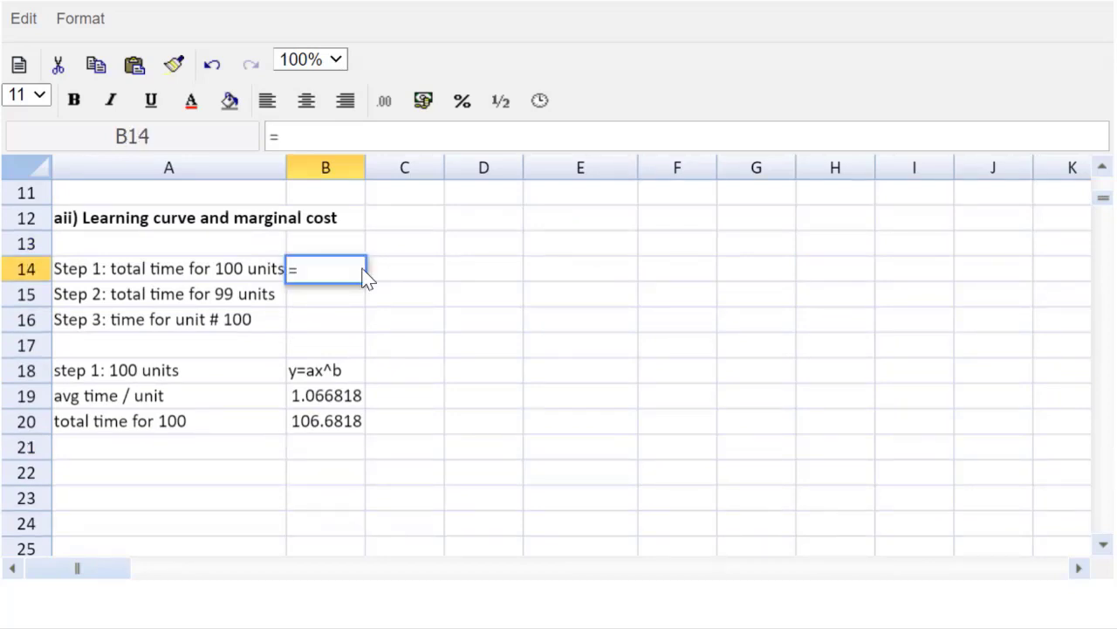
left_click(320, 422)
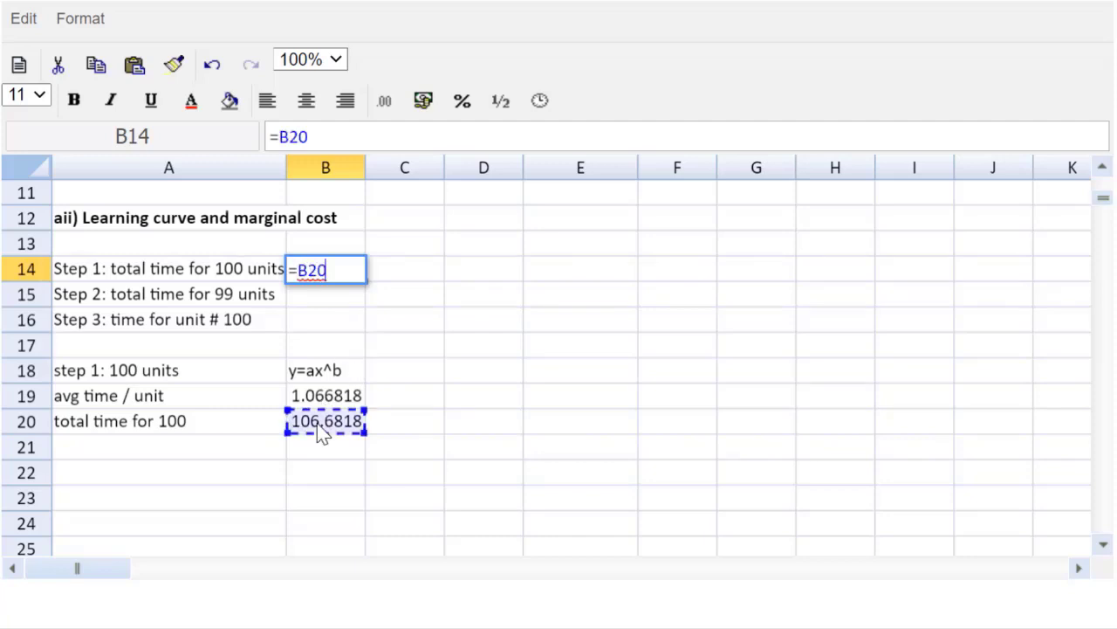
key("Return")
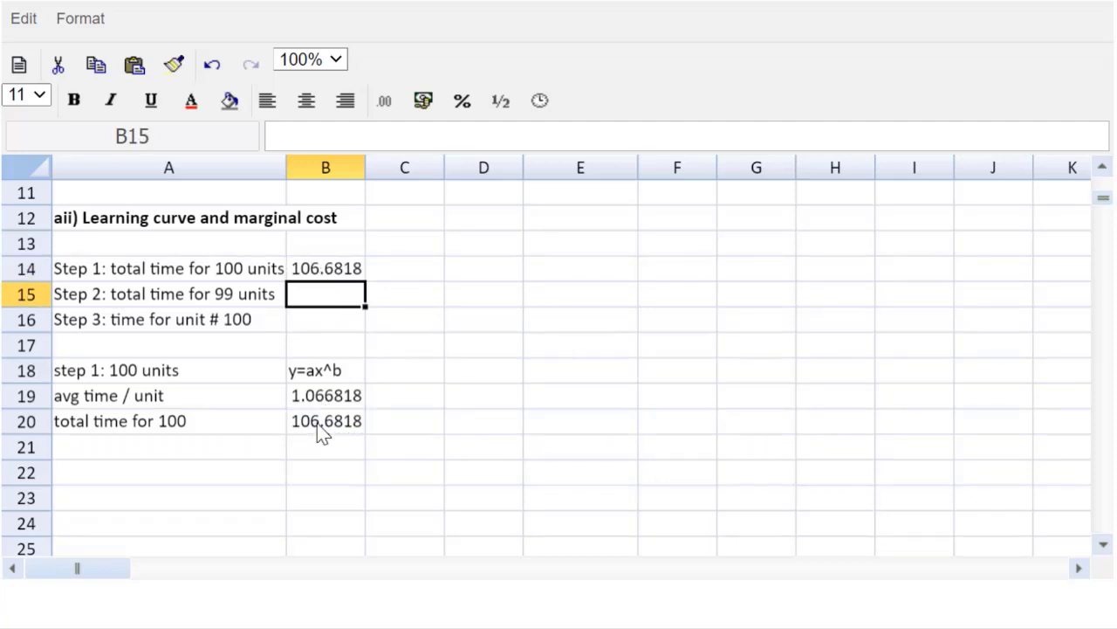
Copy the 100-unit calculation block A18:B20 and paste it at A22.
left_click(185, 376)
left_click_drag(222, 389, 300, 428)
key("ctrl+c")
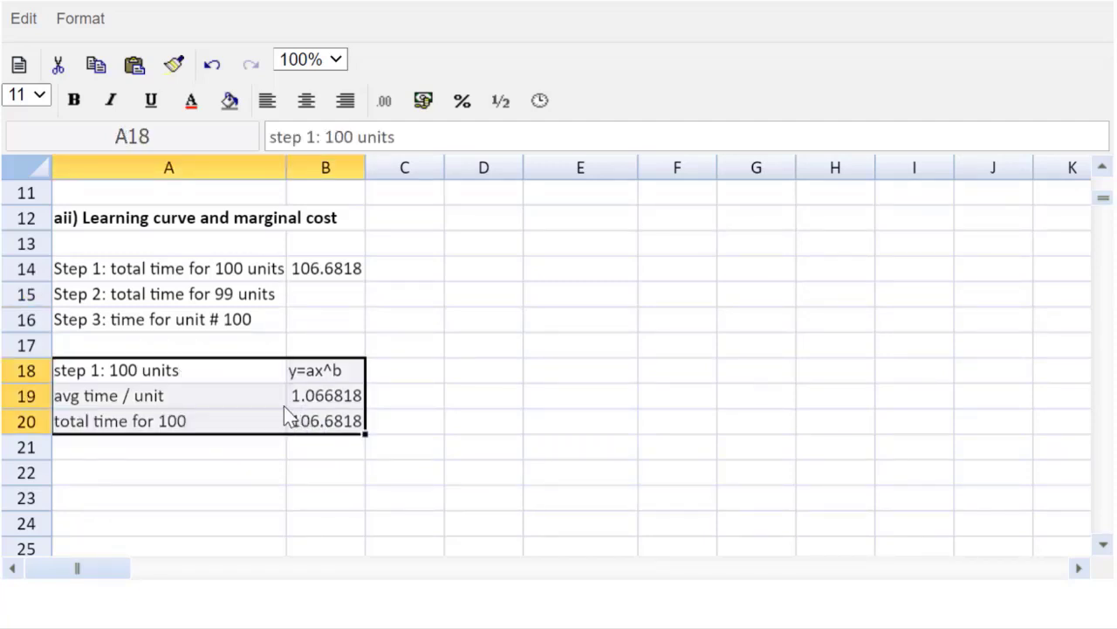
left_click(160, 481)
key("ctrl+v")
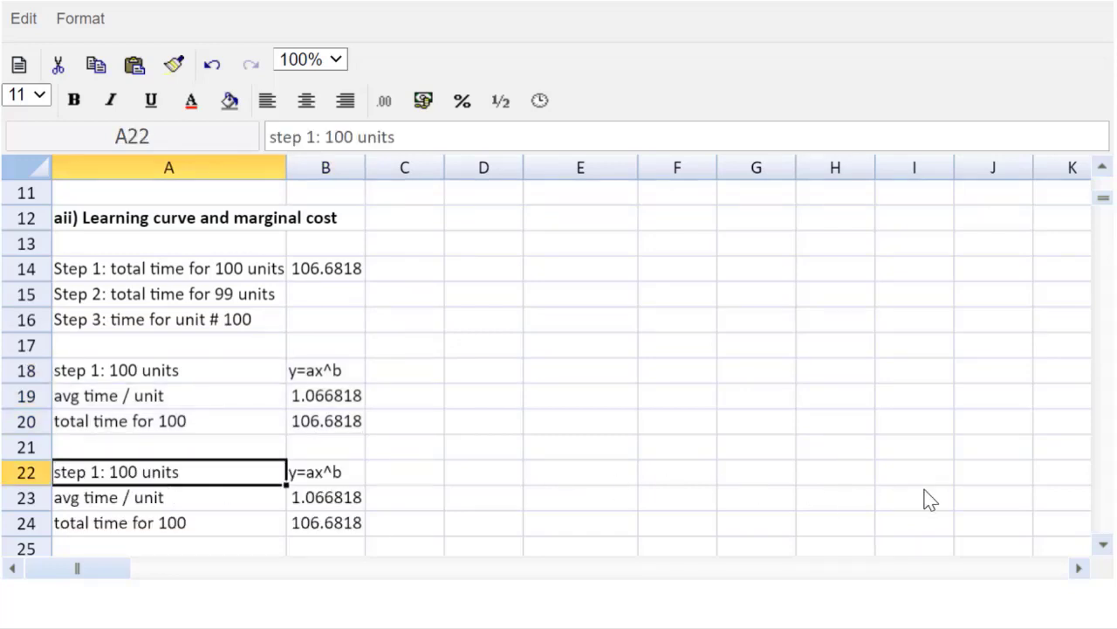
Zoom to 200% and change the copied A22 label from 100 to 99 units.
scroll(1104, 549, "down", 2)
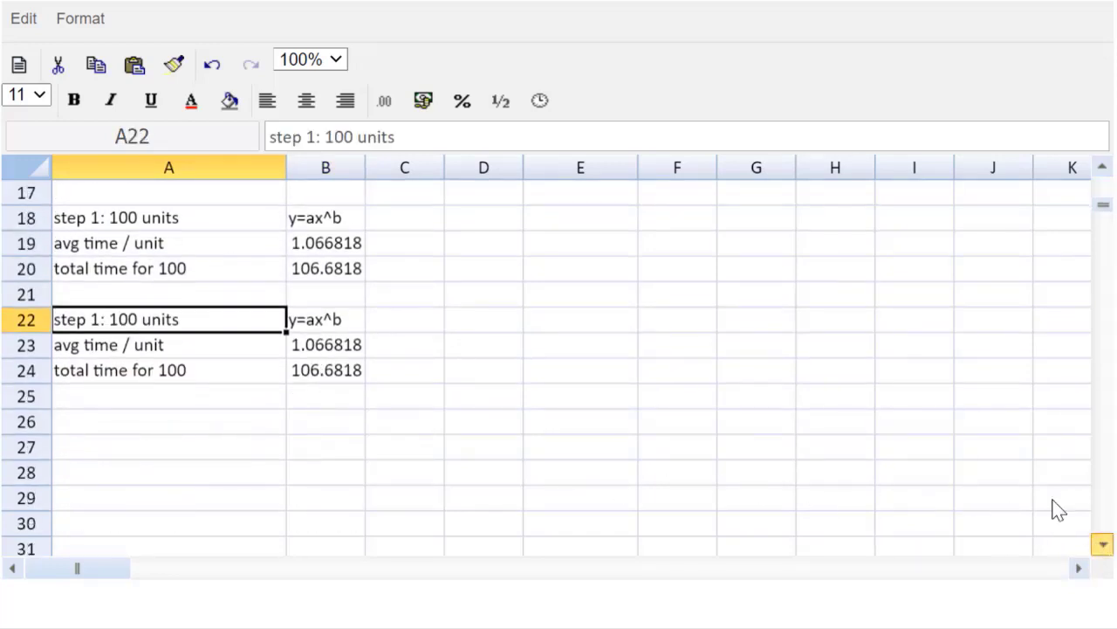
left_click(339, 62)
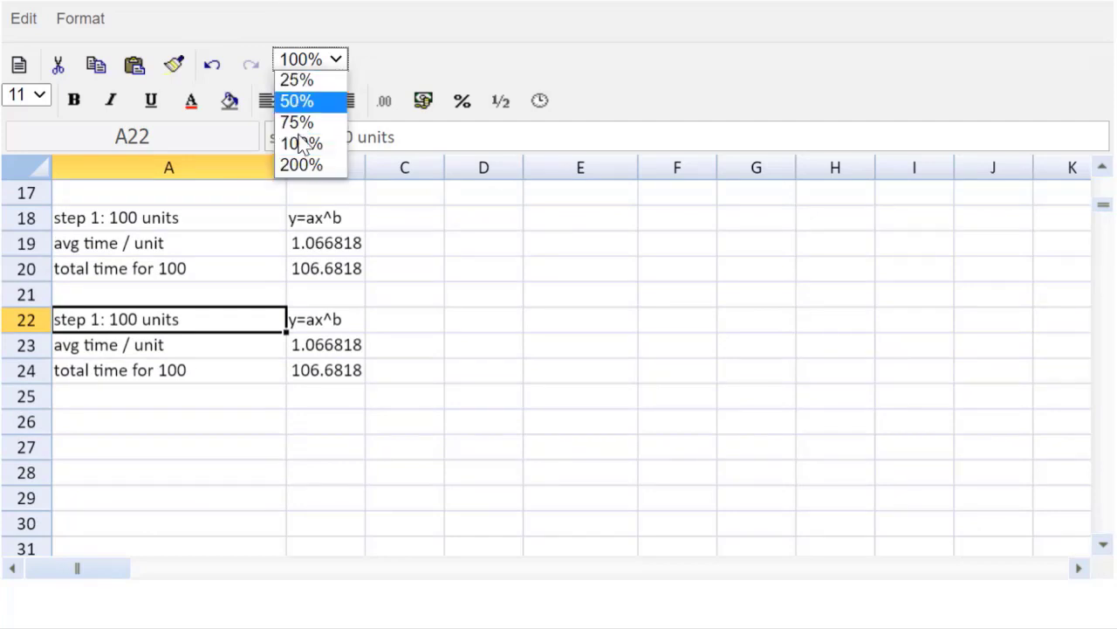
left_click(302, 166)
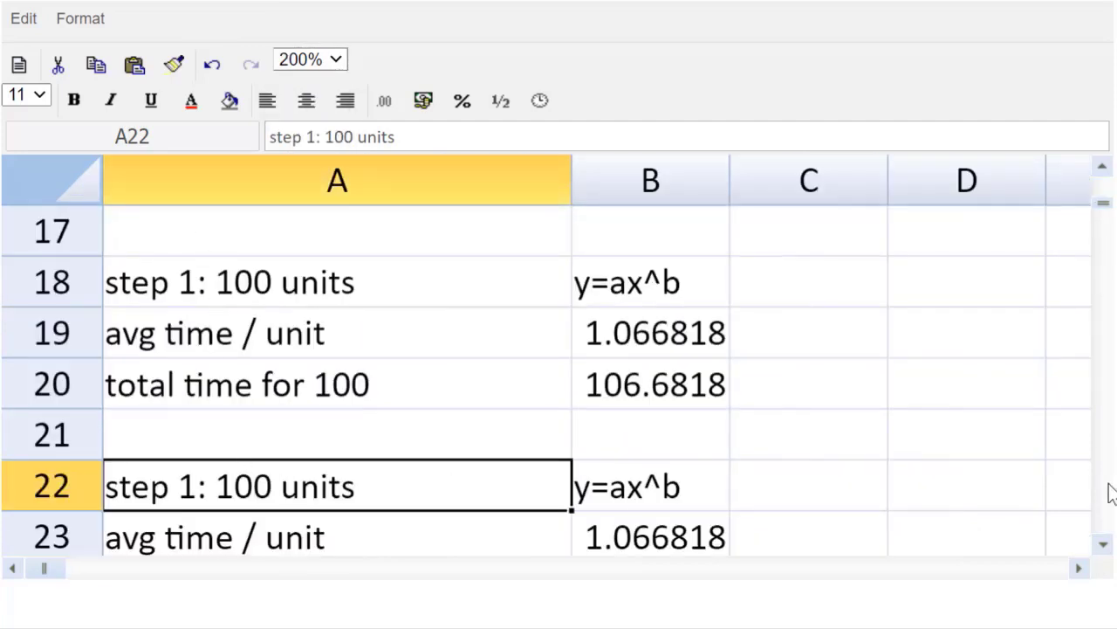
left_click(1103, 546)
left_click(1103, 546)
left_click(1103, 547)
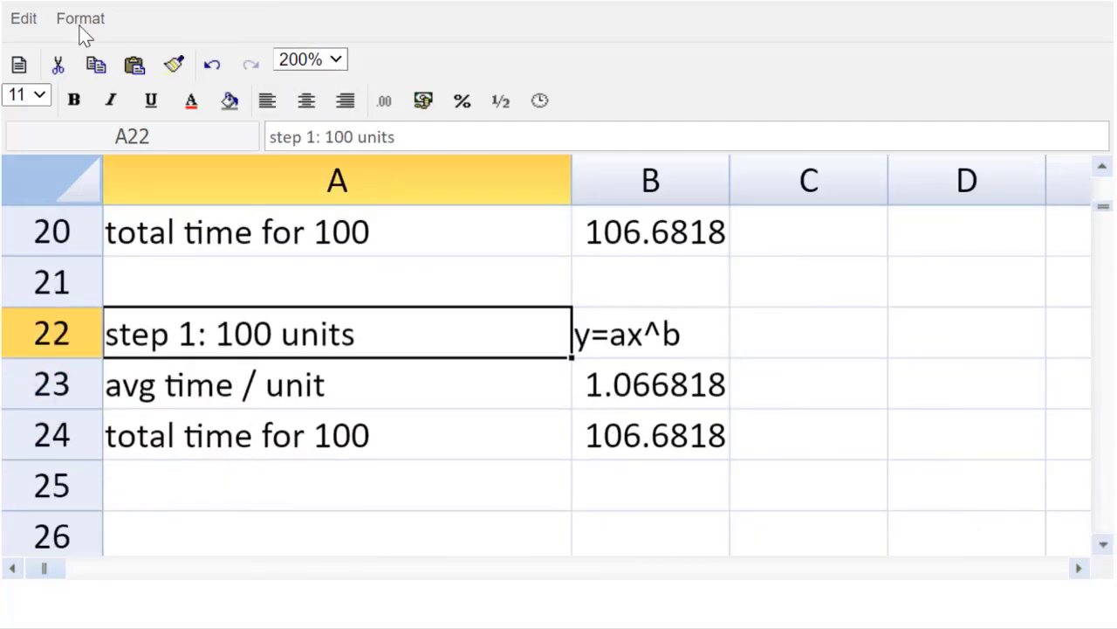
left_click(354, 137)
key("BackSpace")
key("BackSpace")
key("BackSpace")
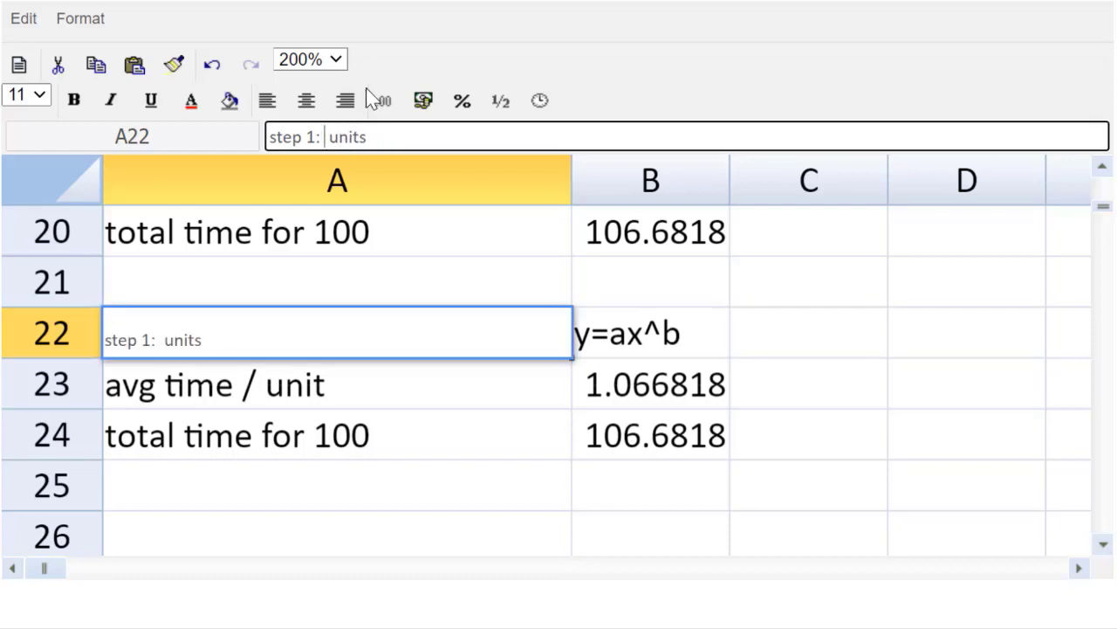
type("99")
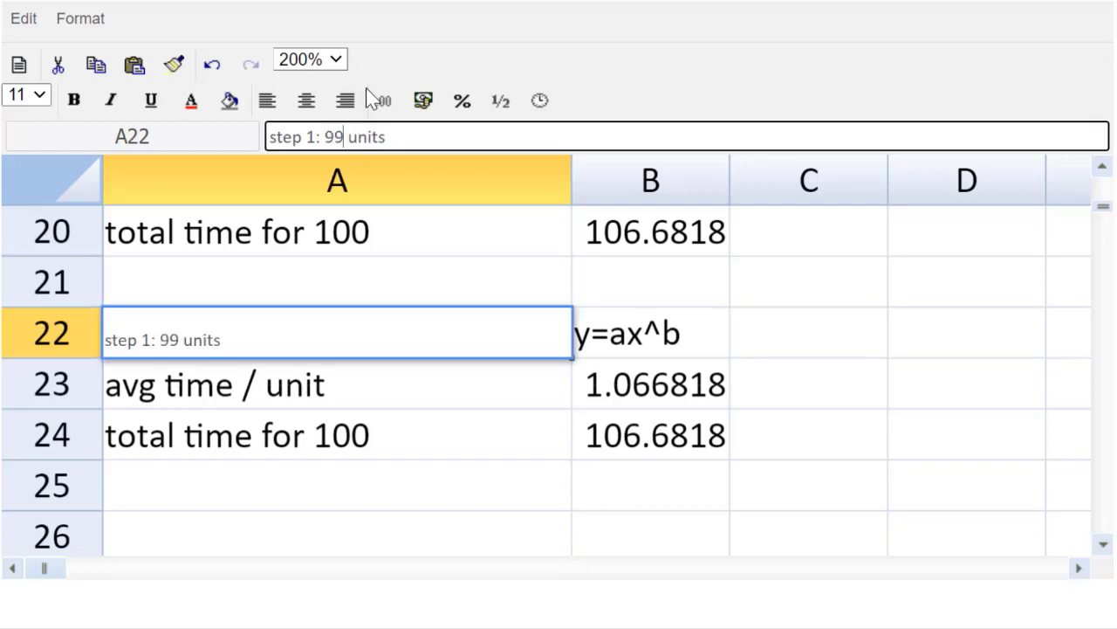
left_click(633, 389)
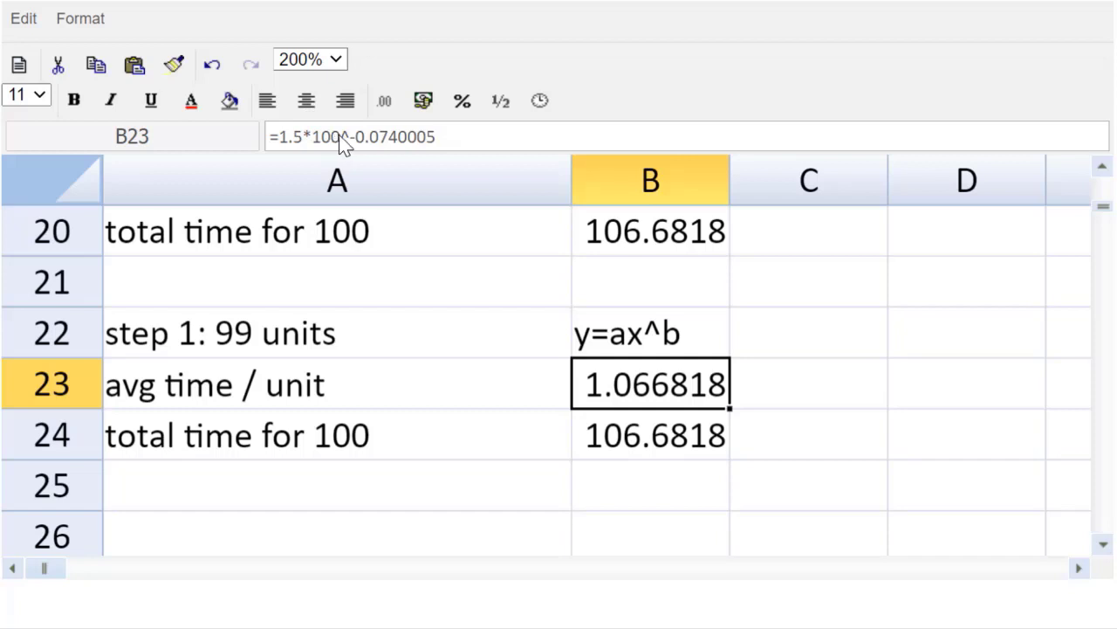
Change 100 to 99 in the B23 and B24 formulas, giving 1.067612 average and 105.6935 total.
left_click(343, 140)
key("BackSpace")
key("BackSpace")
key("BackSpace")
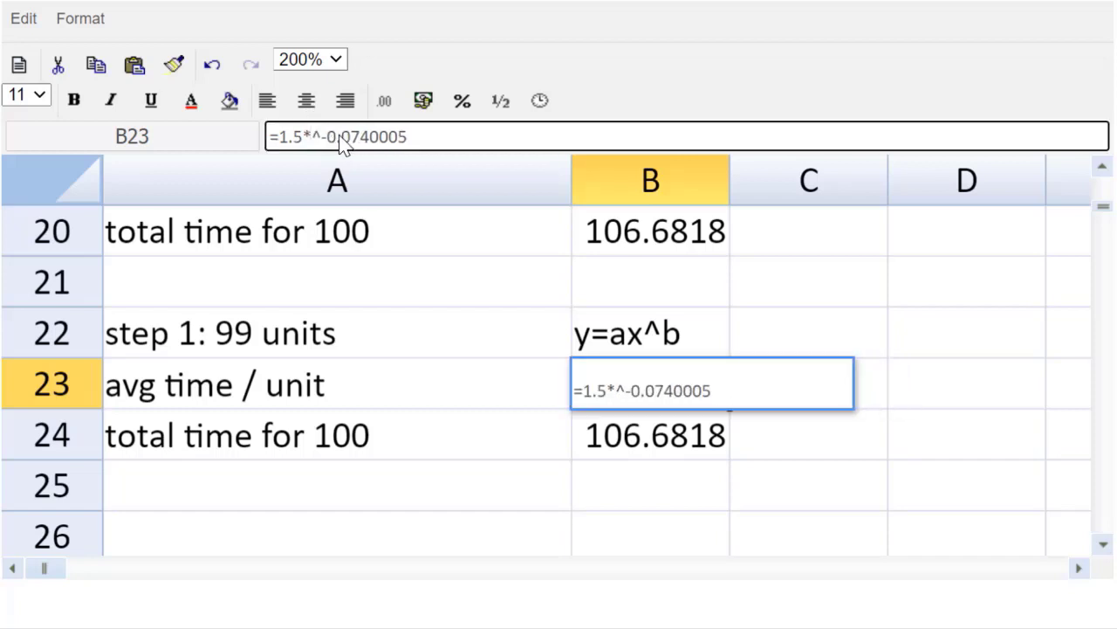
type("99")
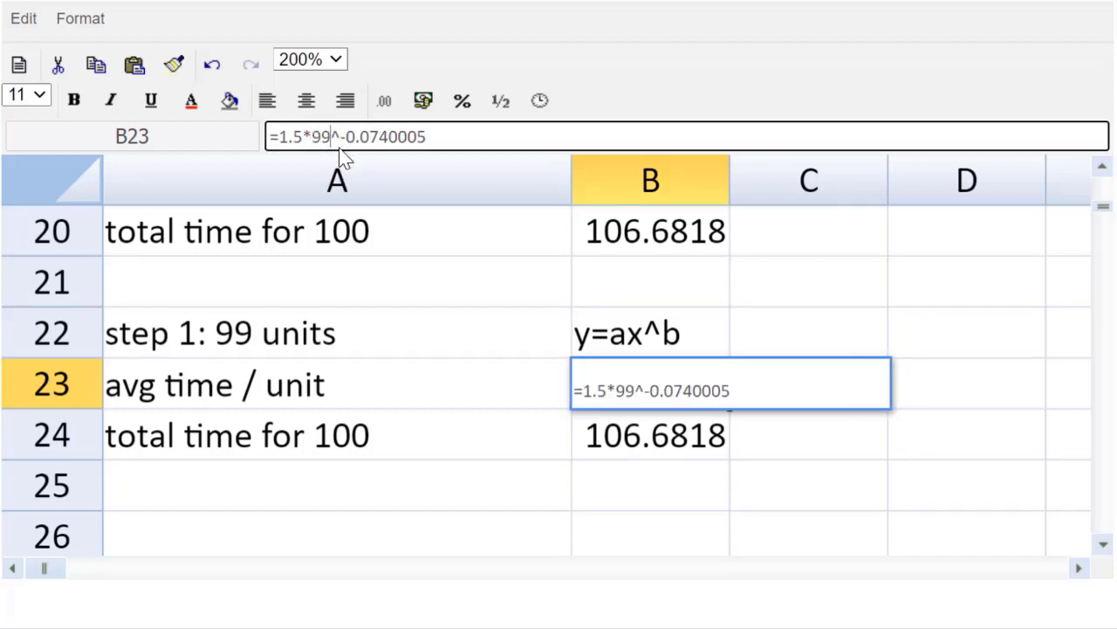
key("Return")
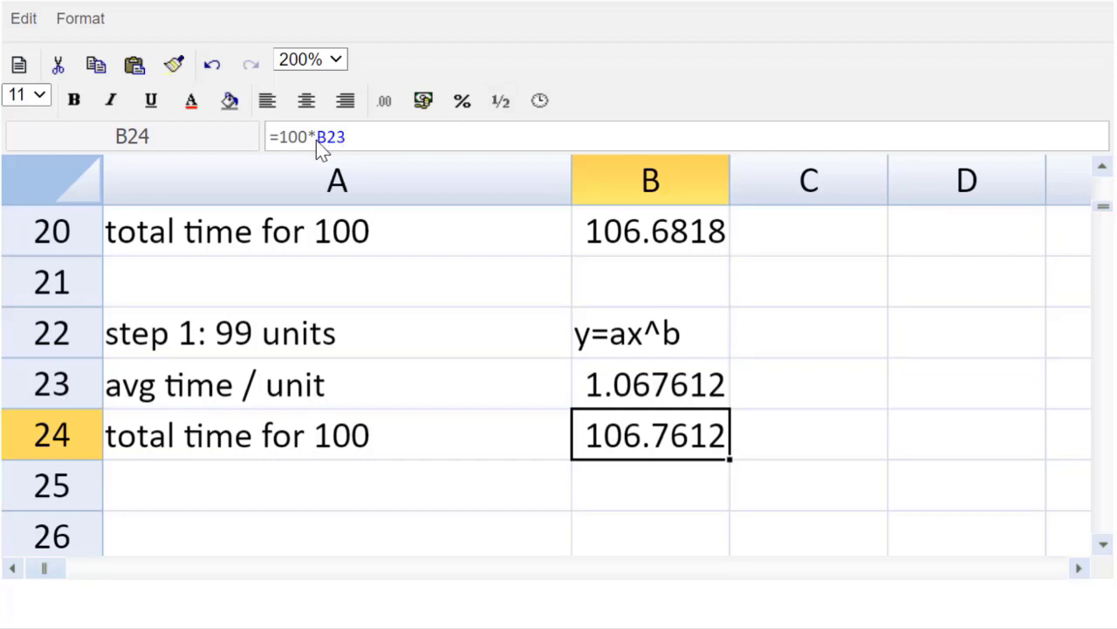
left_click(307, 142)
key("BackSpace")
key("BackSpace")
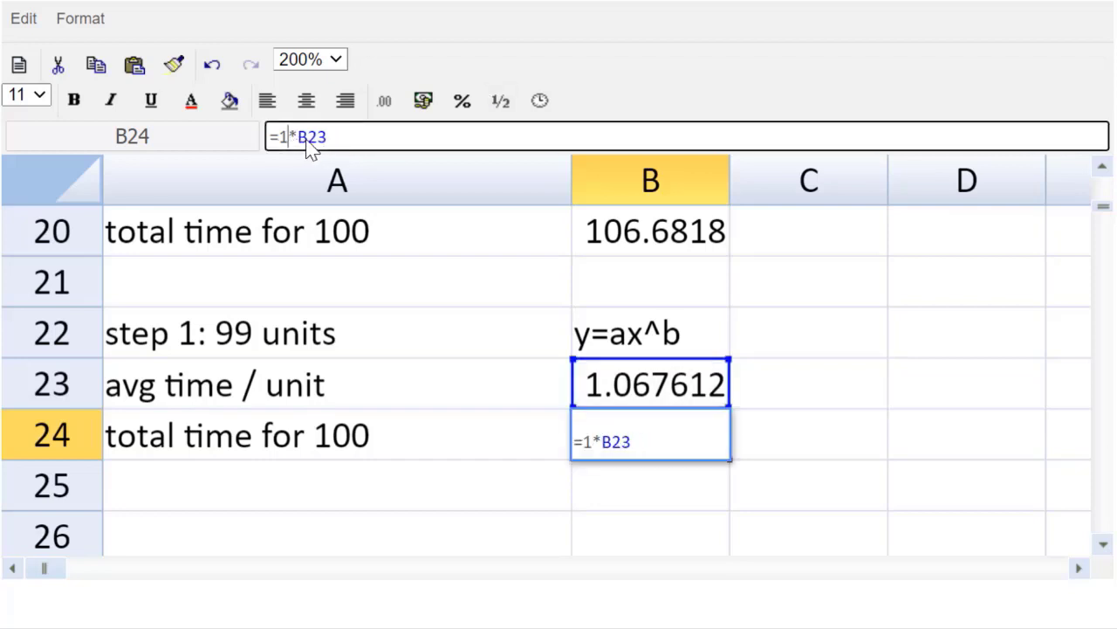
key("BackSpace")
type("99")
key("Return")
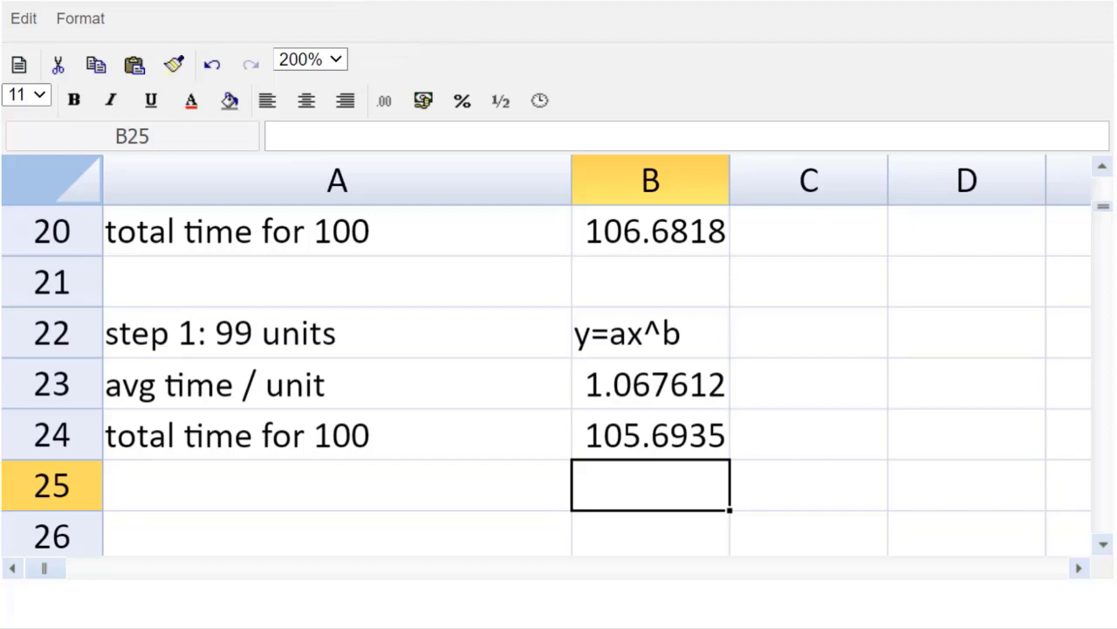
Enter =-B24 in B15 so Step 2's 99-unit total time shows -105.694.
left_click(1103, 171)
left_click(1103, 171)
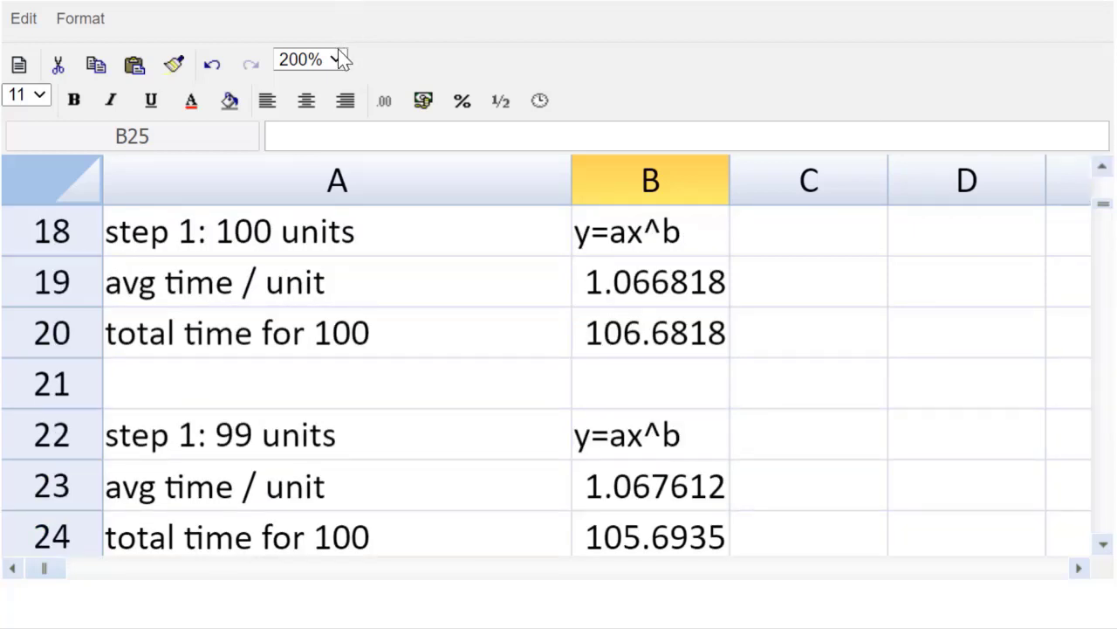
left_click(340, 59)
left_click(320, 142)
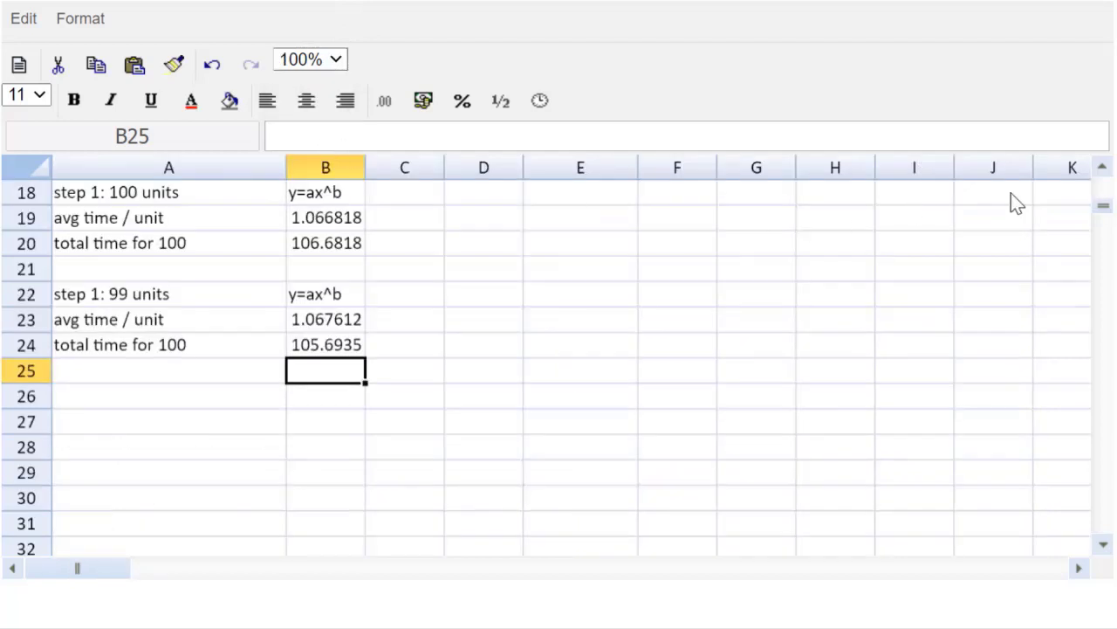
left_click(1104, 168)
left_click(1103, 167)
left_click(1103, 167)
left_click(1103, 167)
left_click(1104, 168)
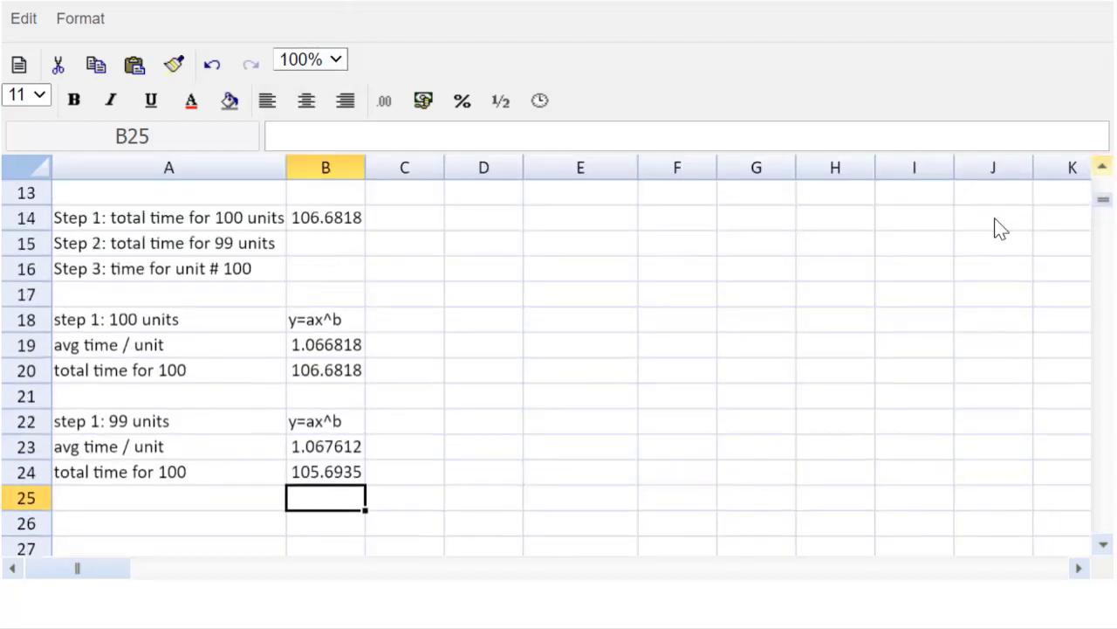
left_click(336, 246)
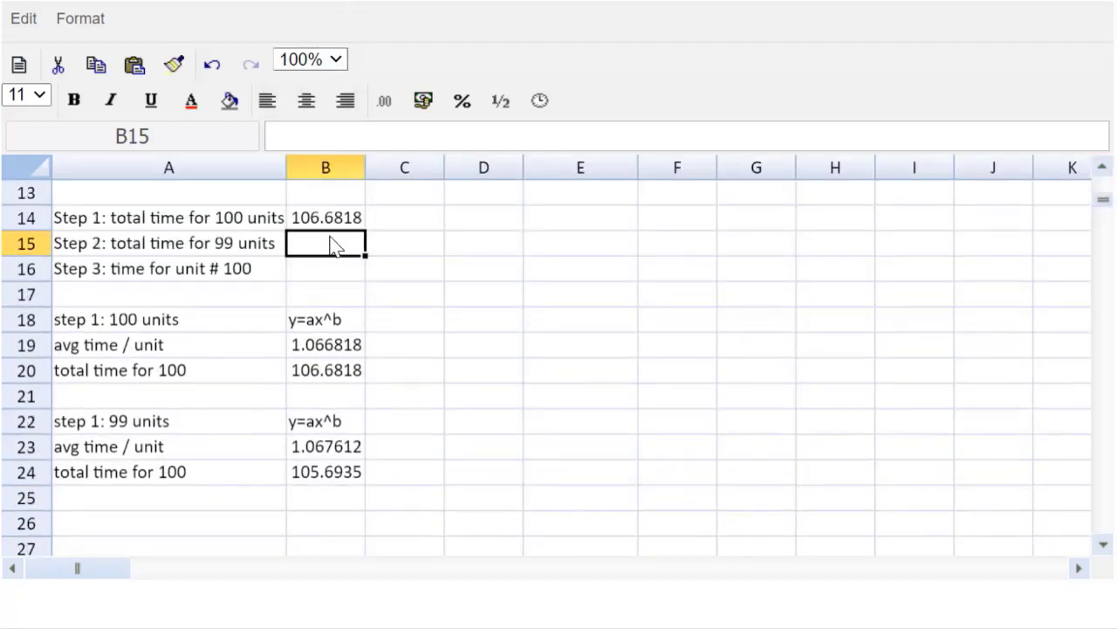
type("=")
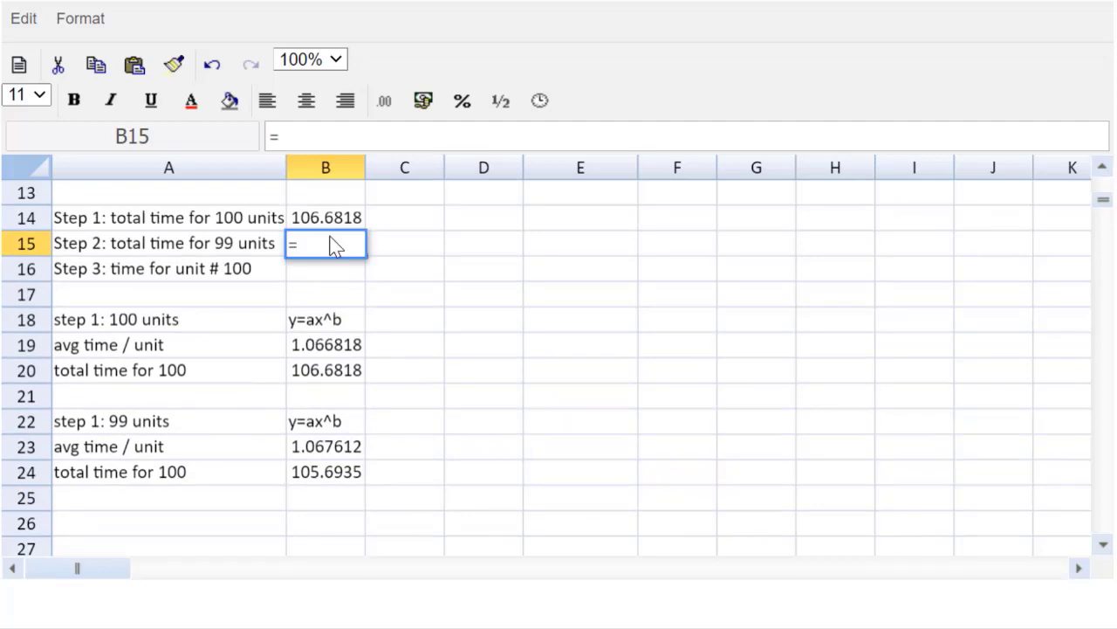
type("-")
left_click(310, 480)
key("Return")
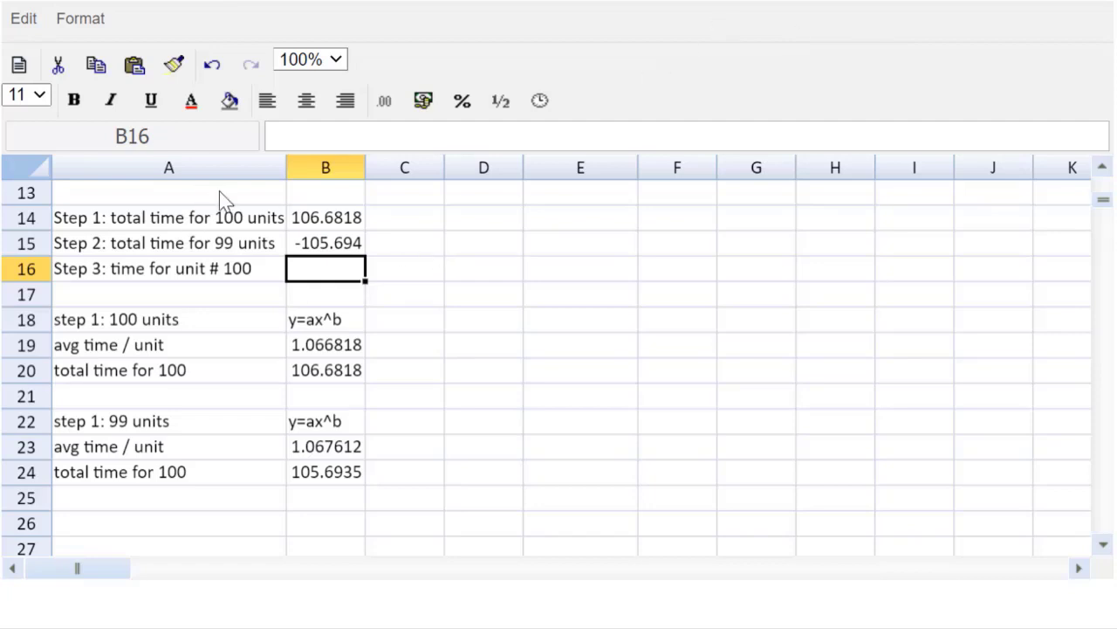
Zoom to 200% and underline the Step 2 value in B15.
left_click(339, 58)
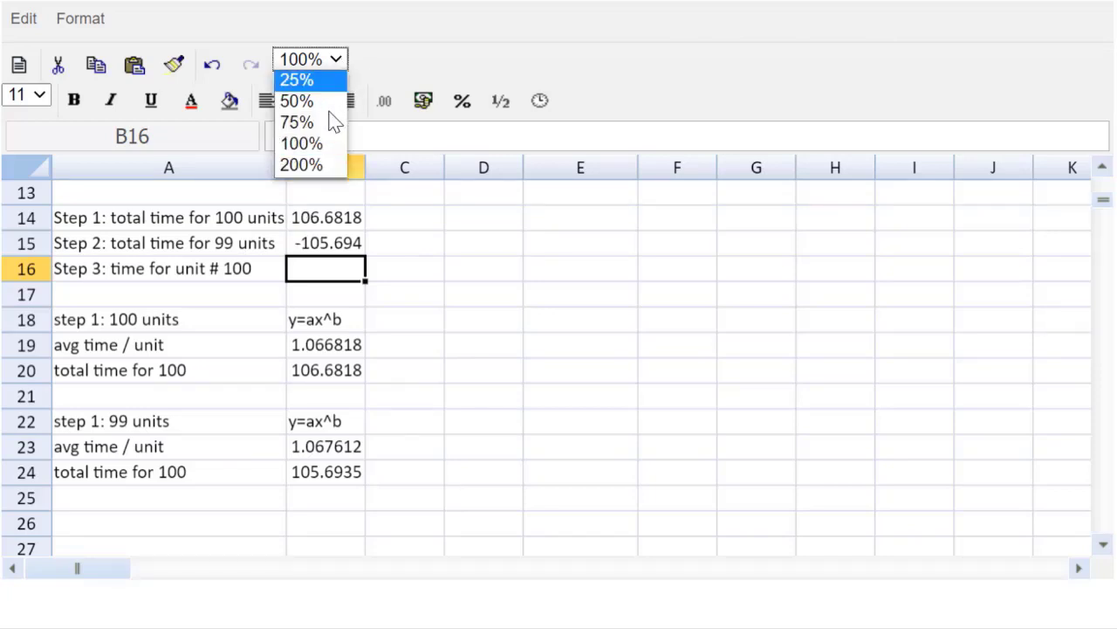
left_click(320, 165)
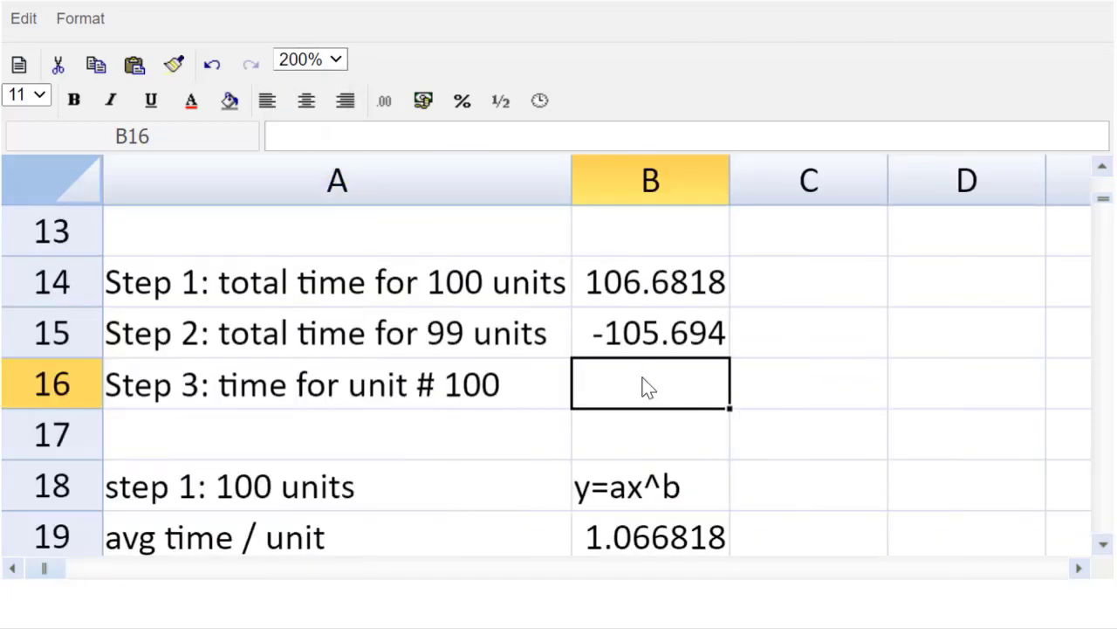
left_click(627, 332)
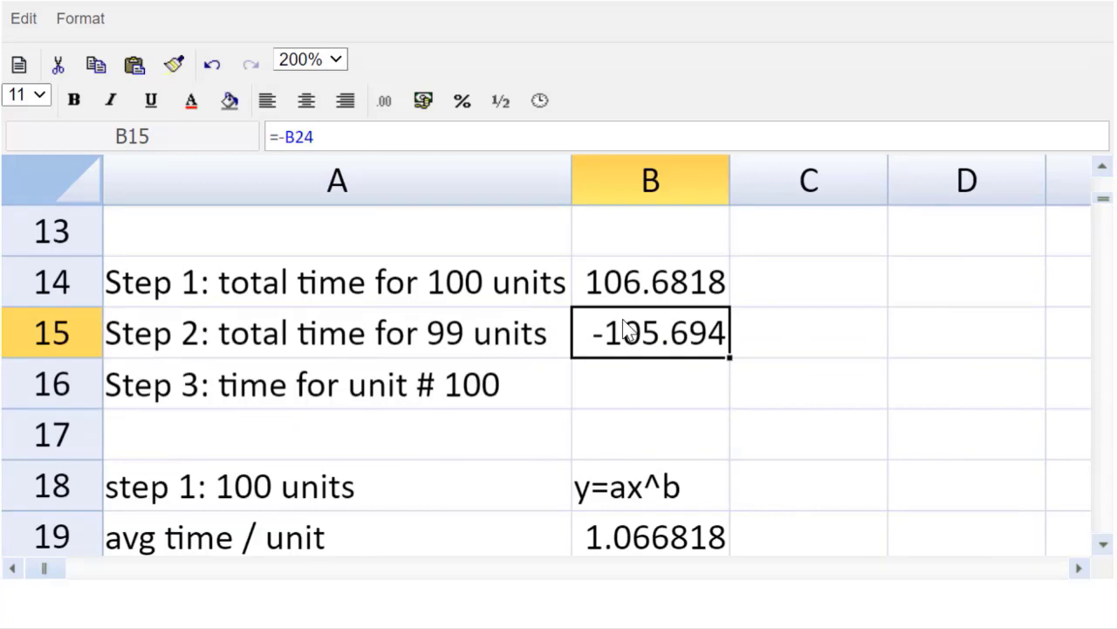
key("ctrl+u")
Enter =SUM(B14:B15) in B16 for the time of unit 100.
left_click(680, 382)
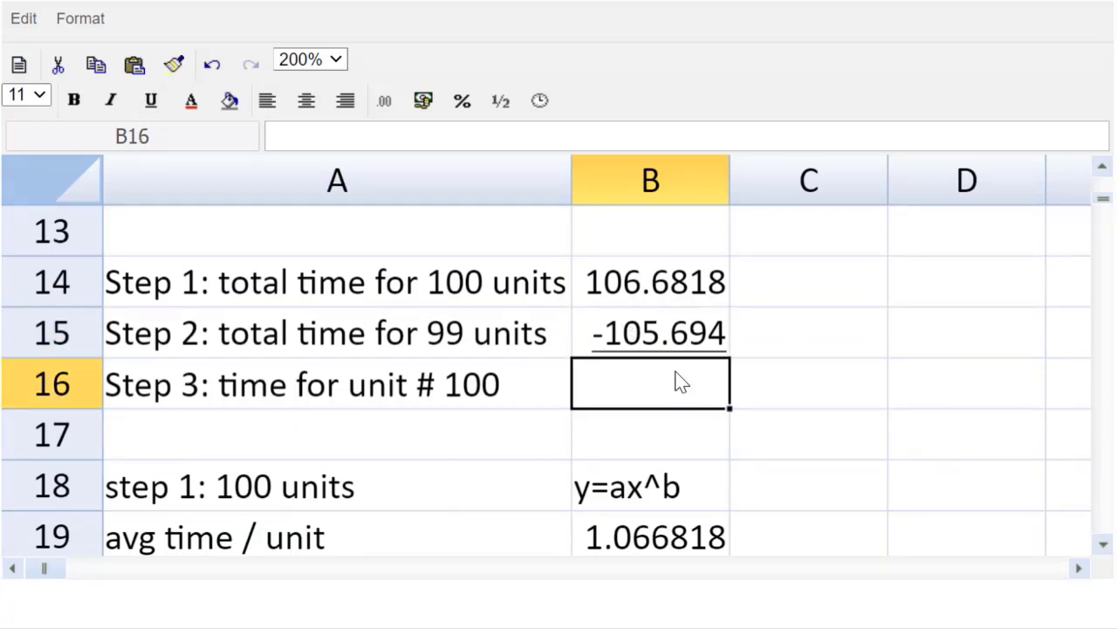
type("=sum(")
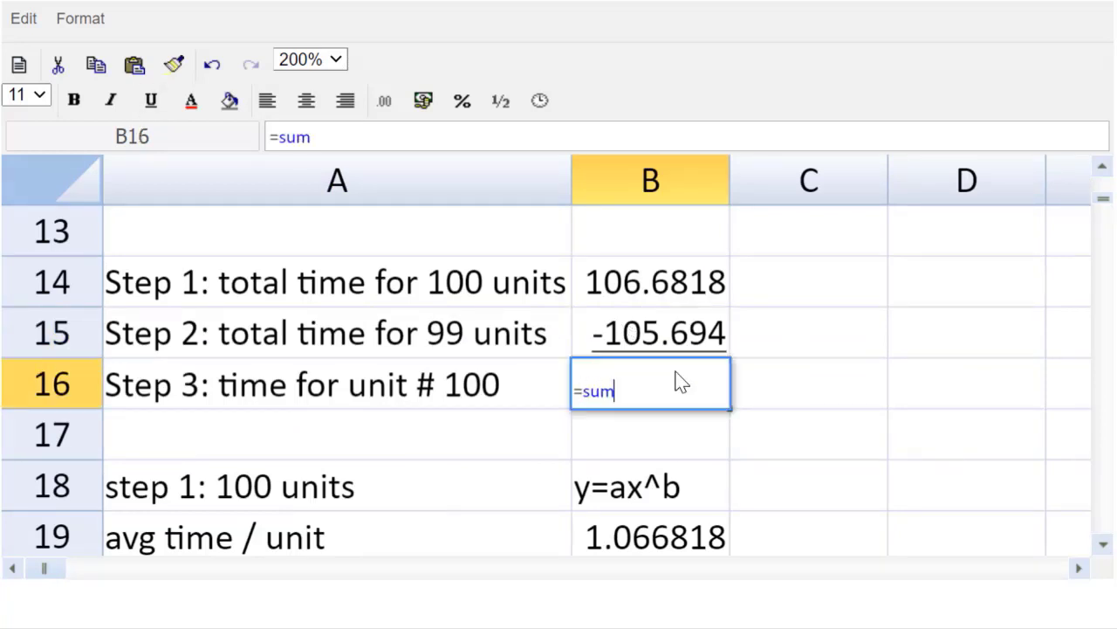
left_click_drag(614, 291, 614, 329)
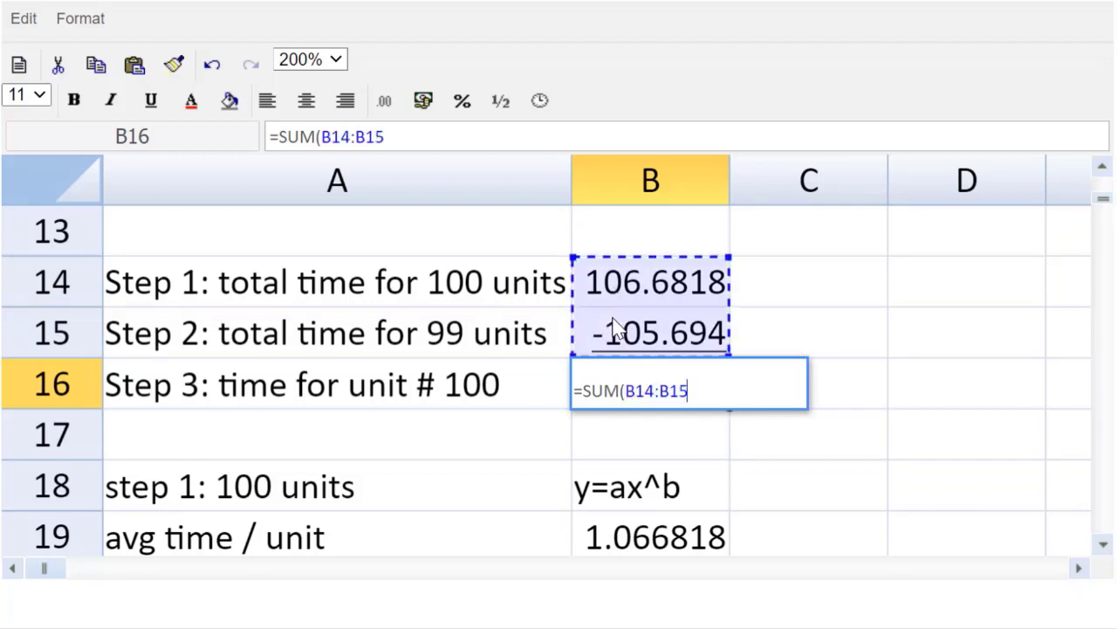
key("Return")
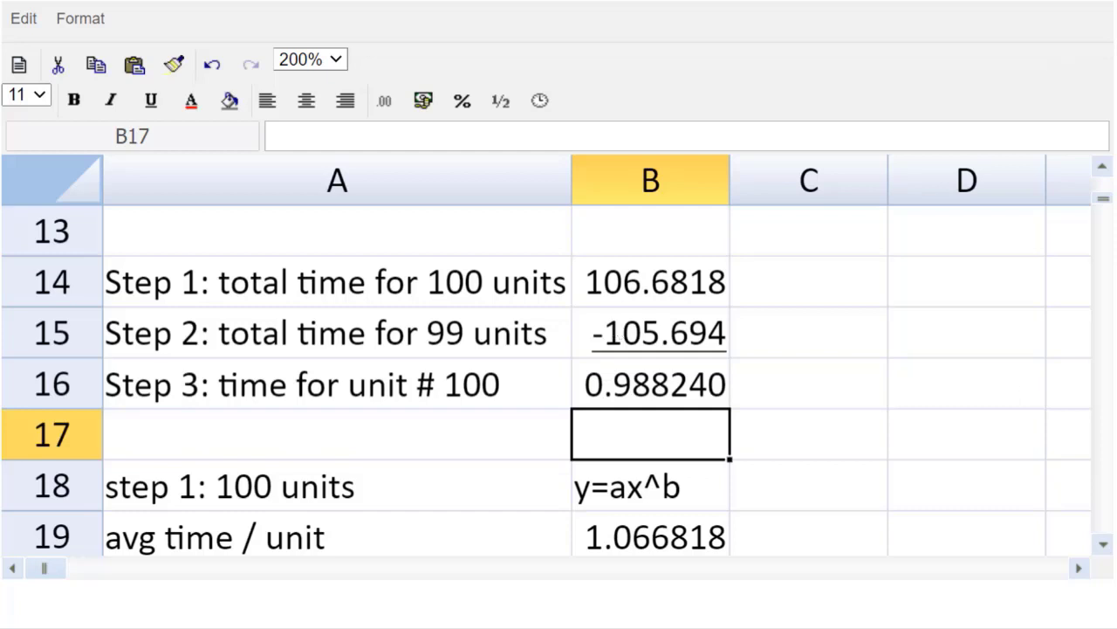
Format the step results B14:B16 as 0.00, showing 106.68, -105.69 and 0.99.
left_click_drag(653, 279, 646, 380)
left_click(385, 103)
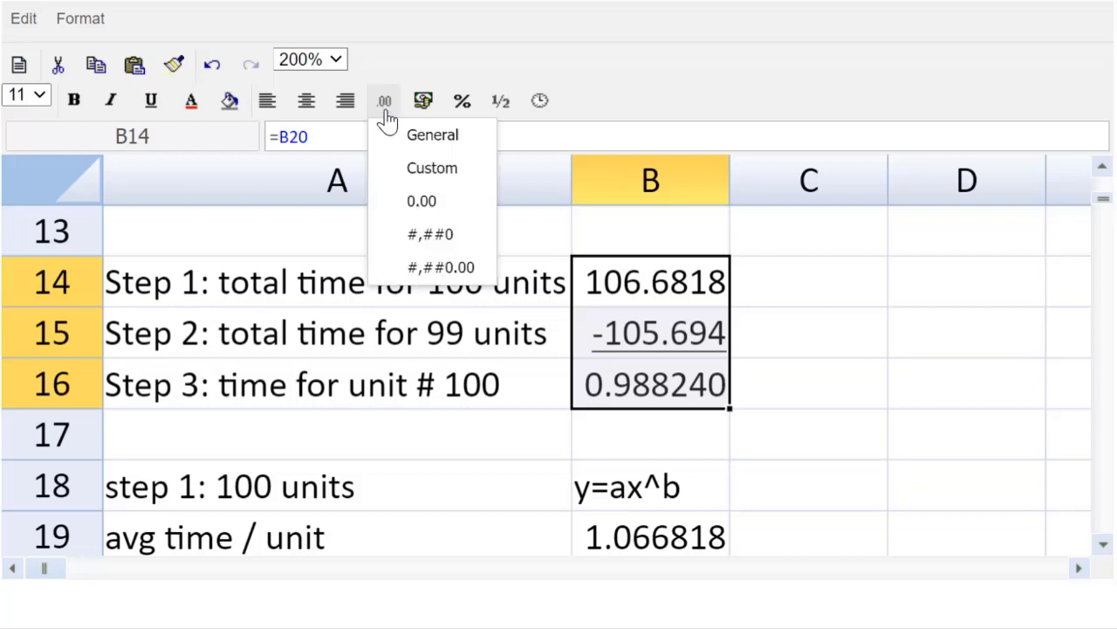
left_click(399, 210)
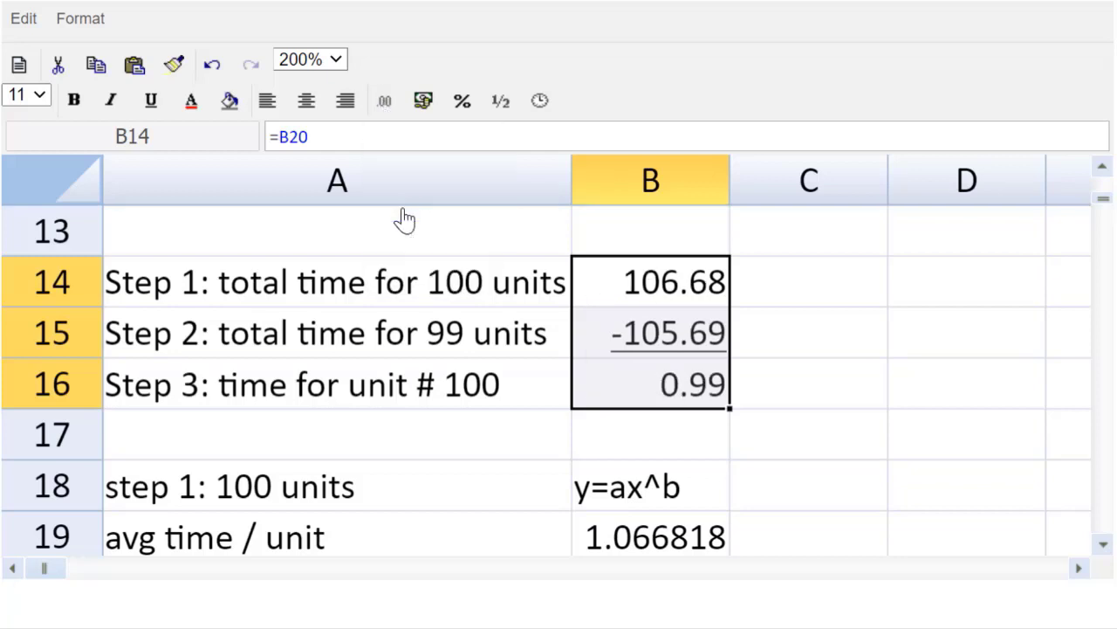
left_click(859, 452)
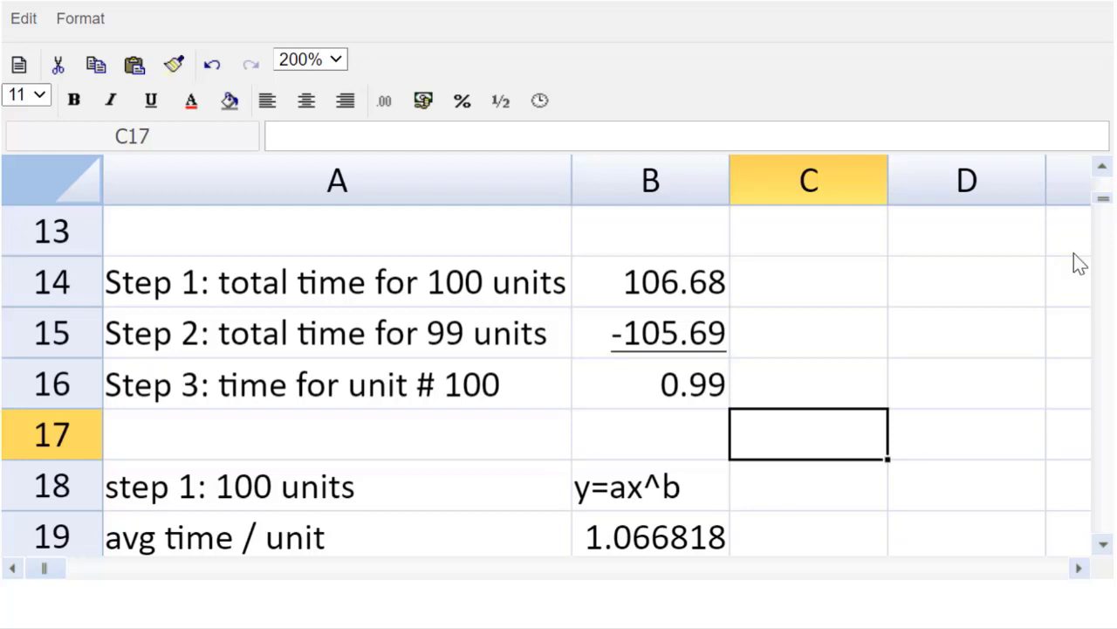
At 100% zoom, enter the heading 'Marginal cost/unit' in D14.
left_click(1079, 569)
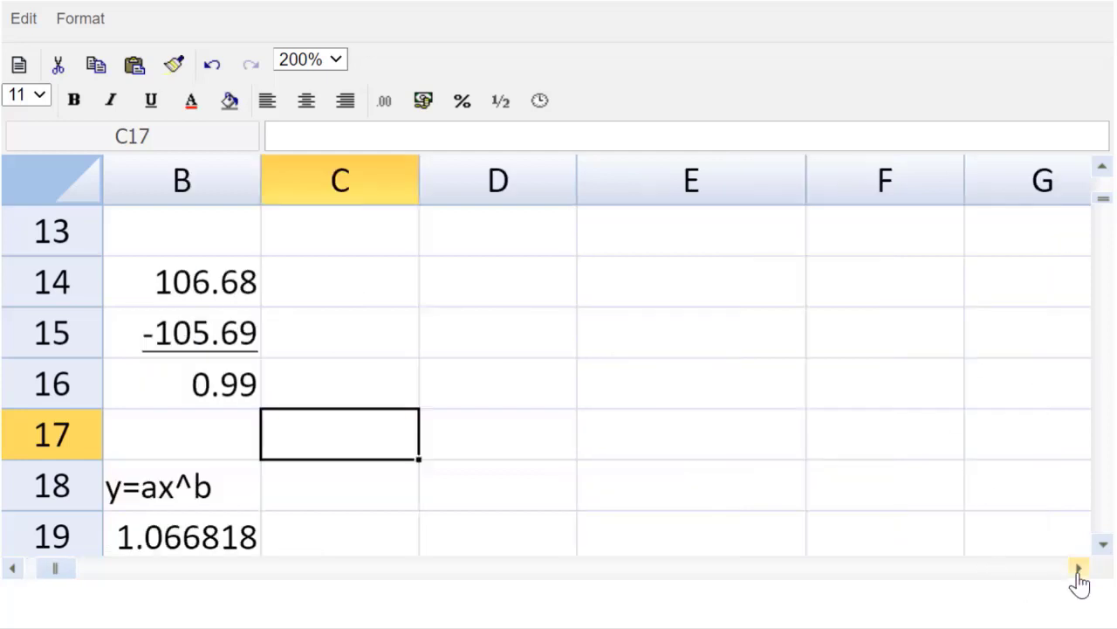
left_click(338, 61)
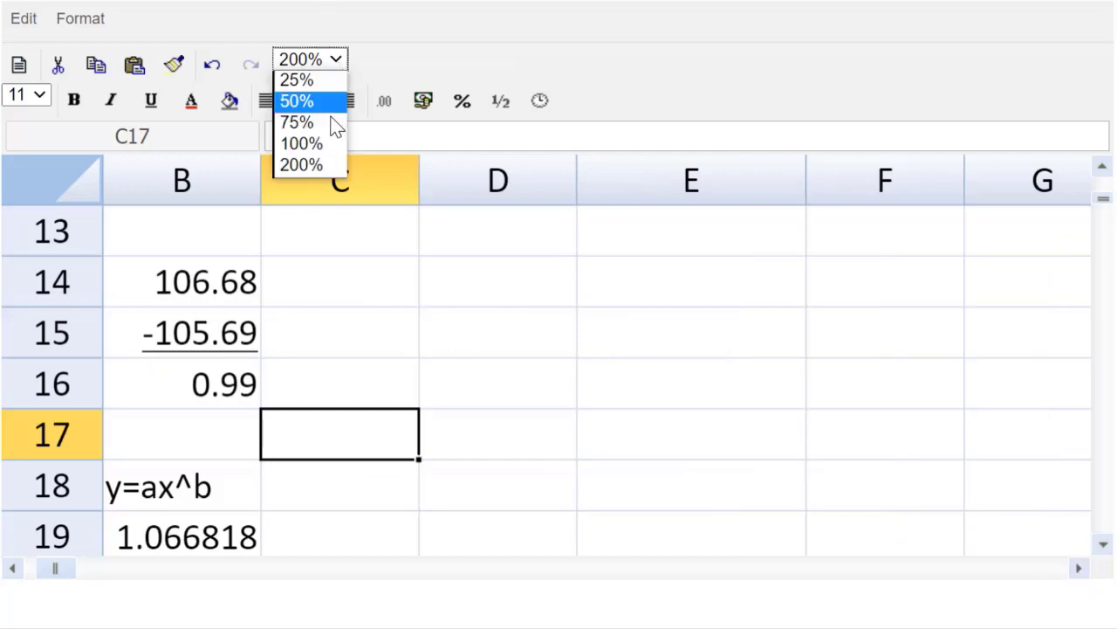
left_click(328, 142)
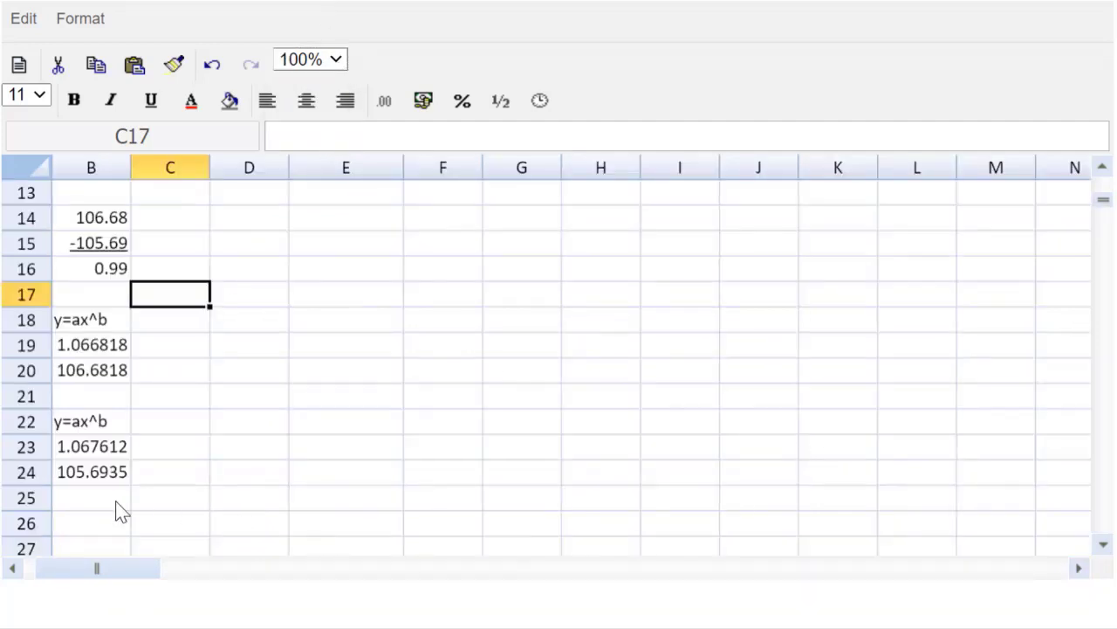
left_click_drag(110, 579, 100, 579)
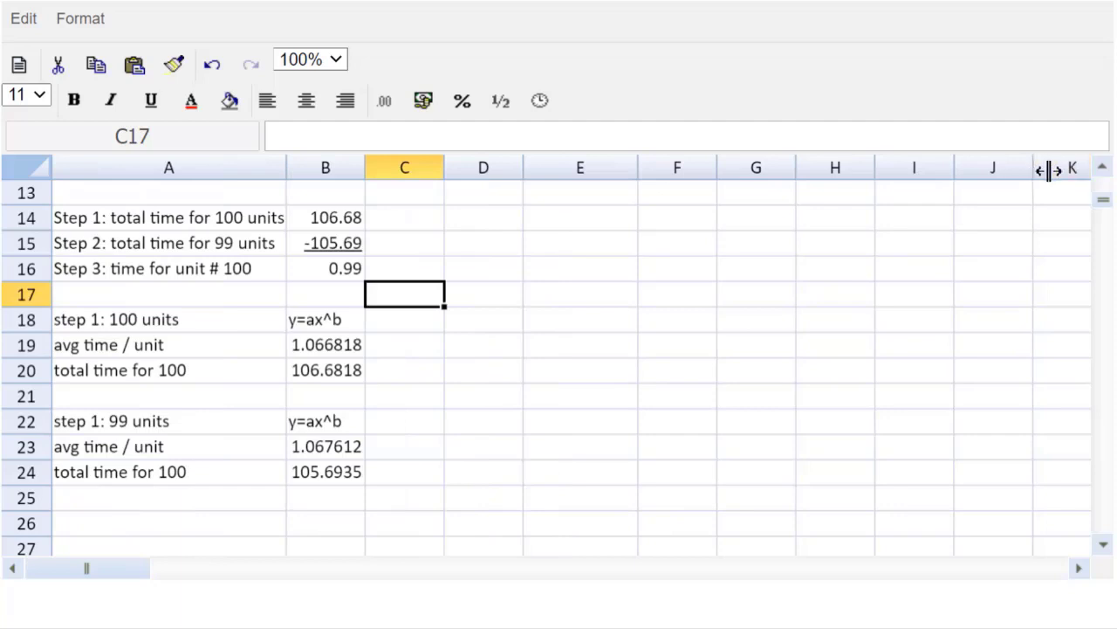
left_click(1102, 167)
left_click(1103, 166)
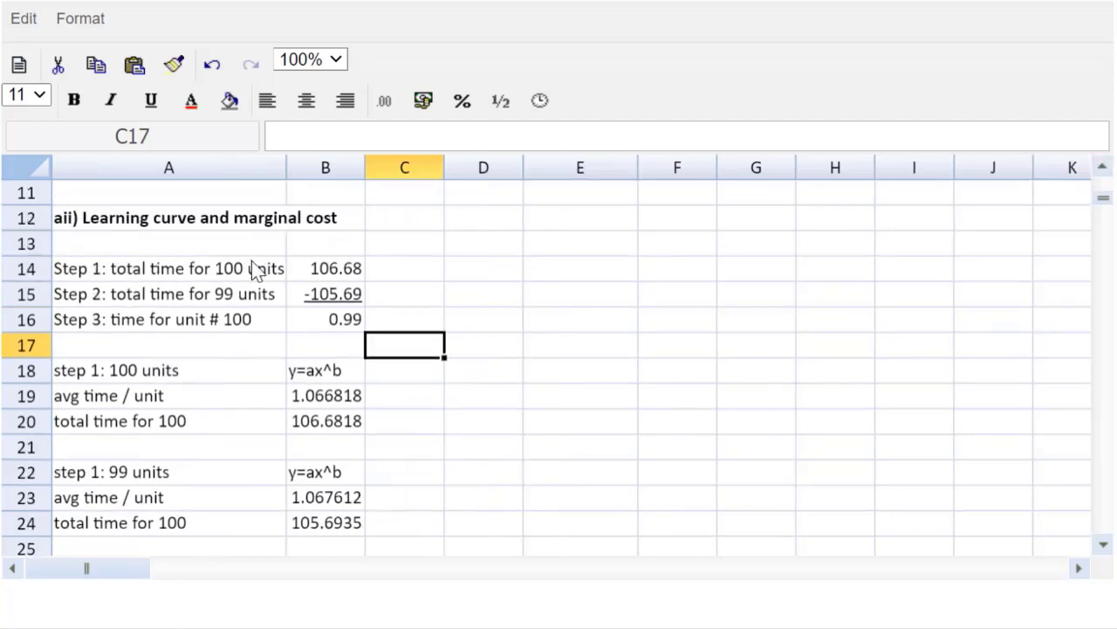
left_click(461, 278)
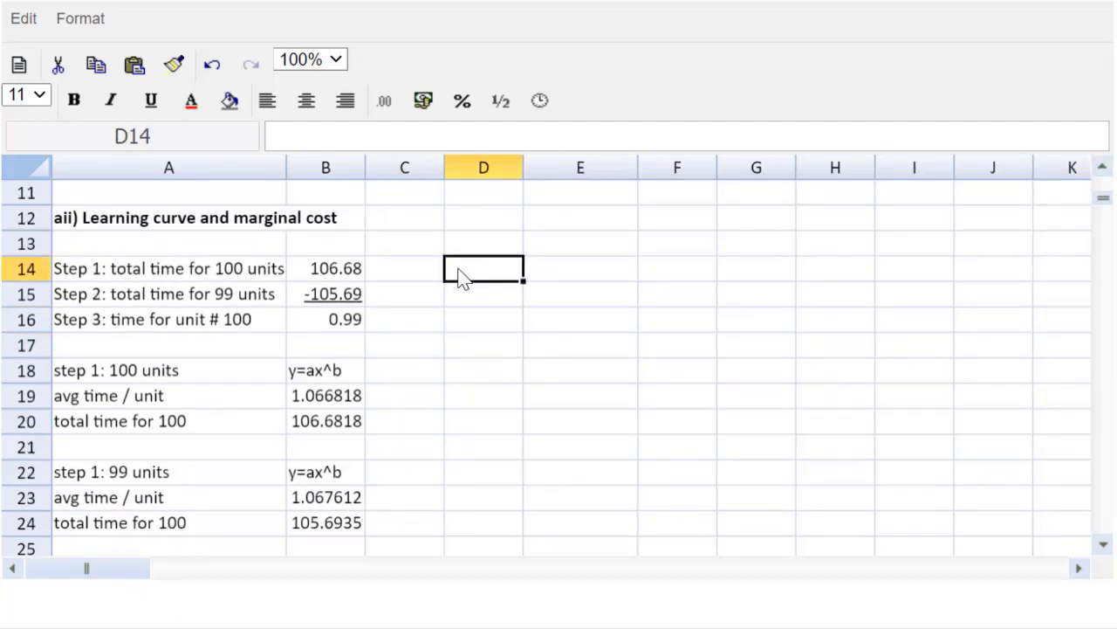
type("Margin")
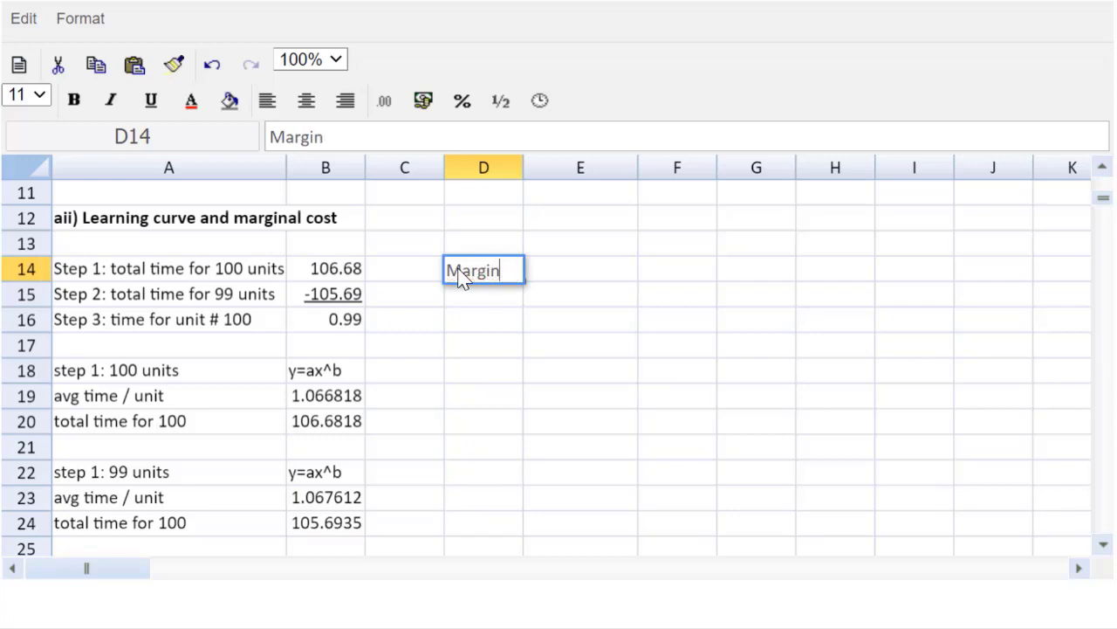
type("akl")
key("BackSpace")
key("BackSpace")
type("ls")
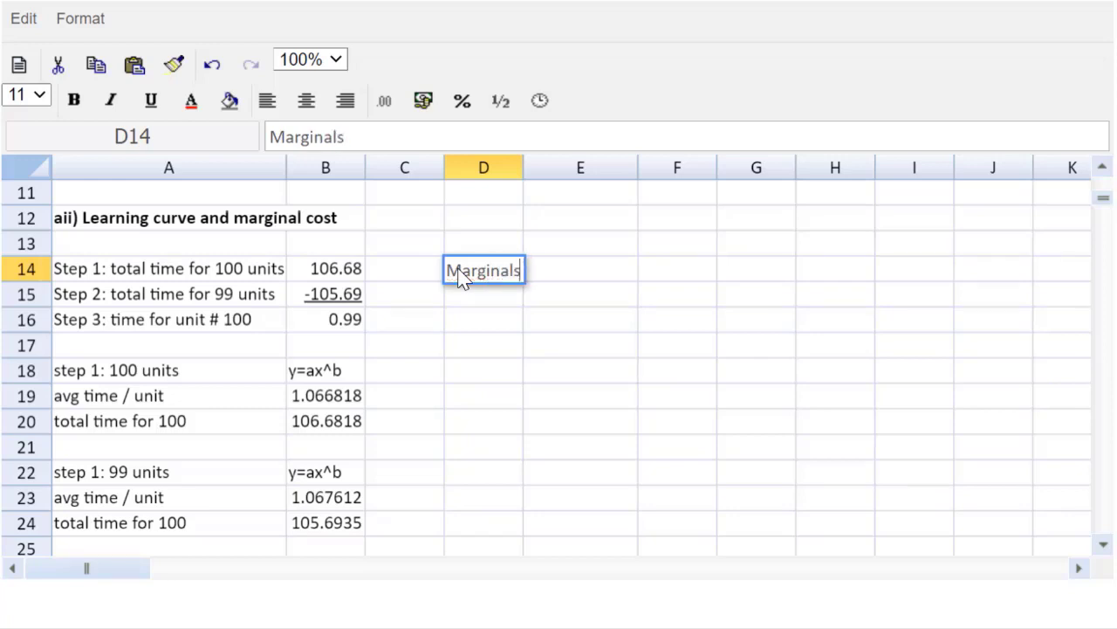
key("BackSpace")
type("cios")
key("BackSpace")
key("BackSpace")
key("BackSpace")
type("ost")
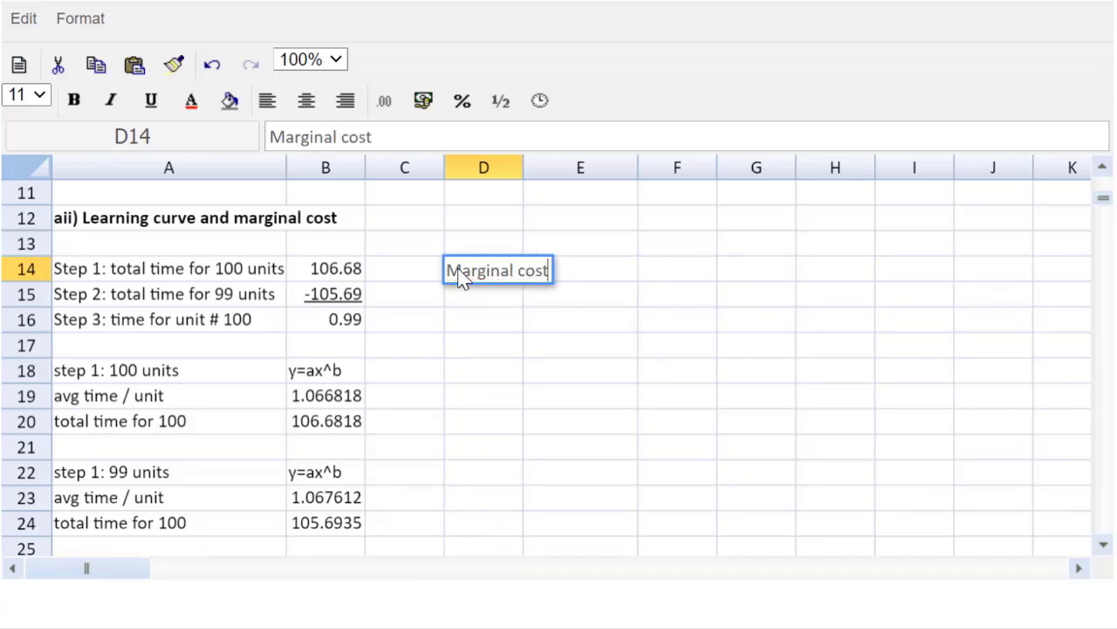
type("/unit")
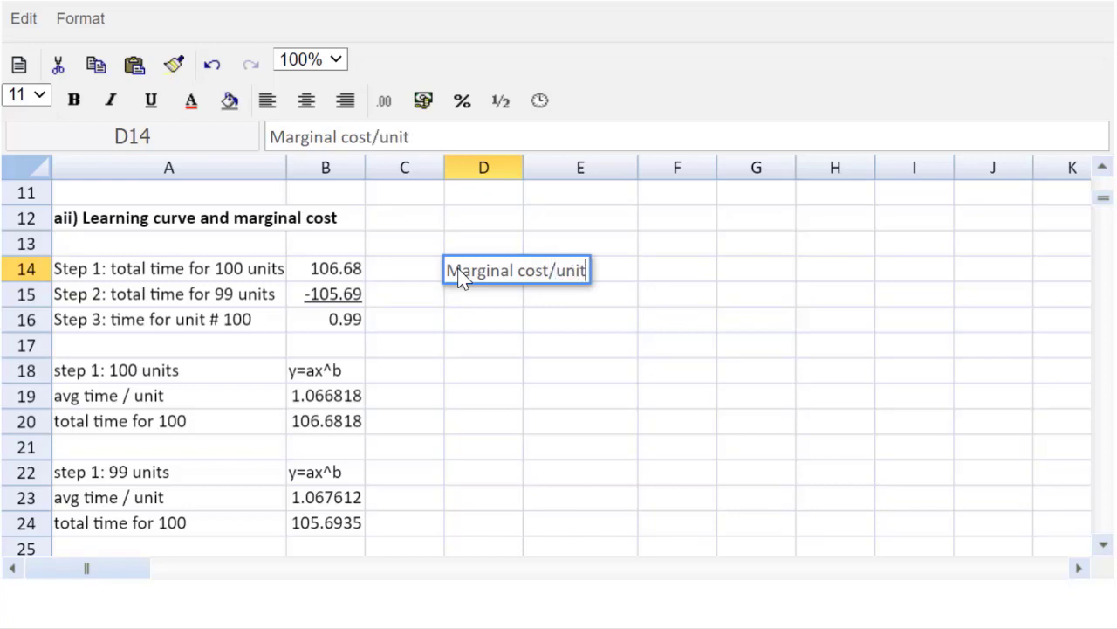
key("Return")
key("Return")
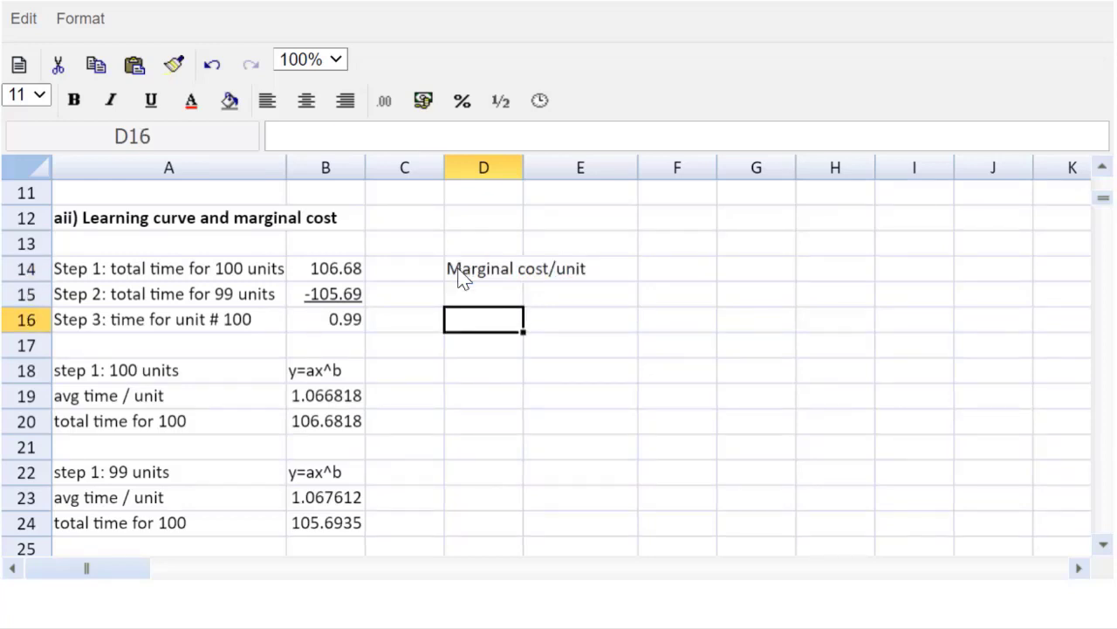
Add the row labels 'Mats' in D15 and 'Labour' in D16.
key("Up")
type("Mats")
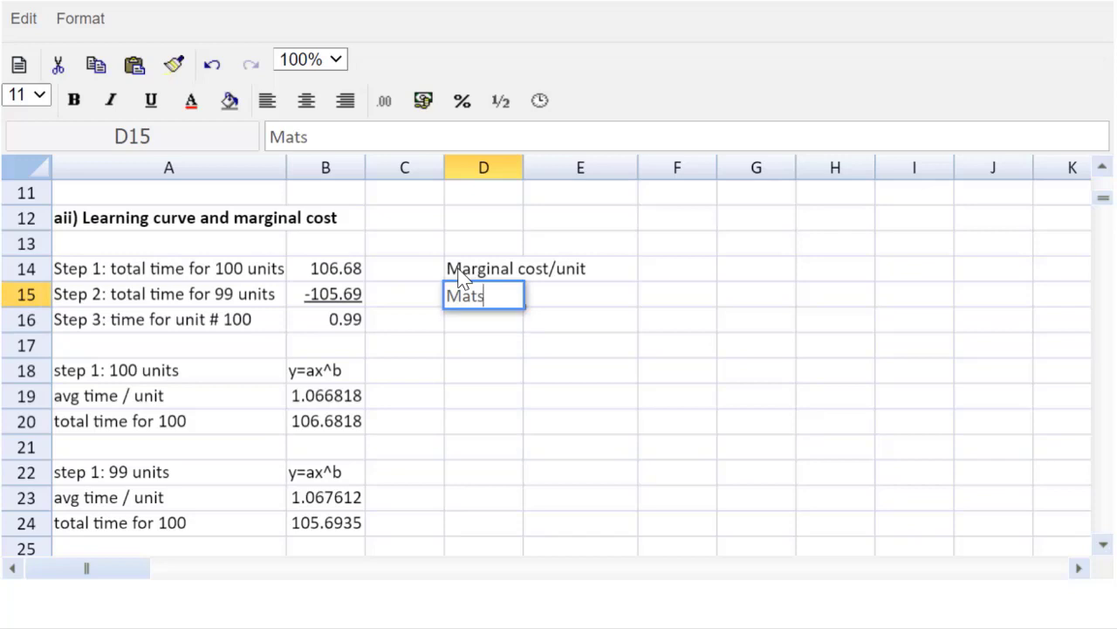
key("Return")
type("Labour")
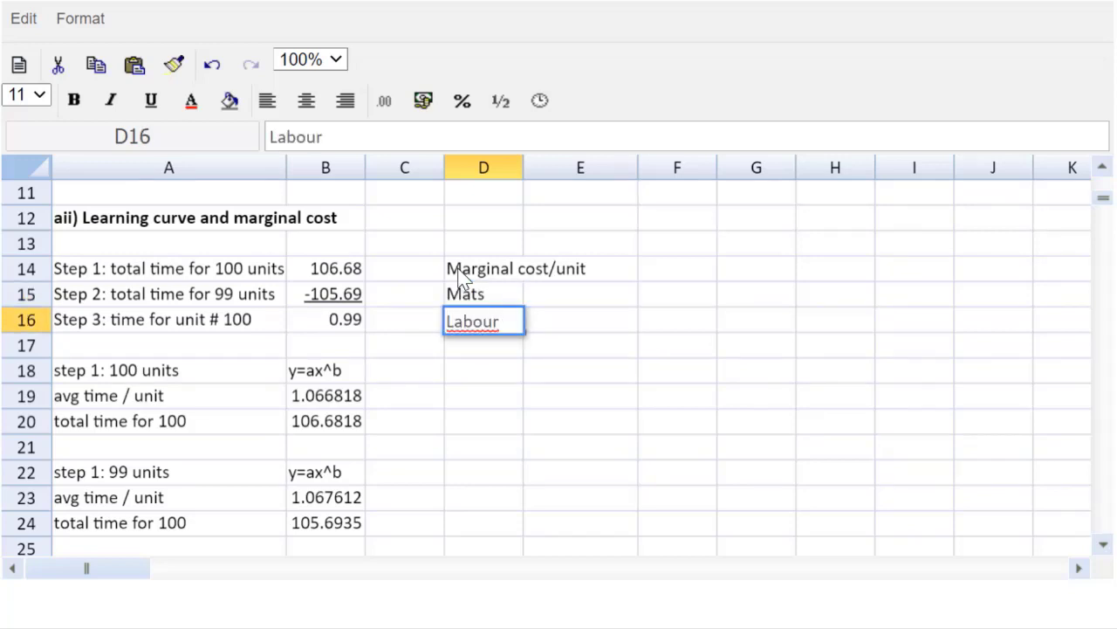
key("Return")
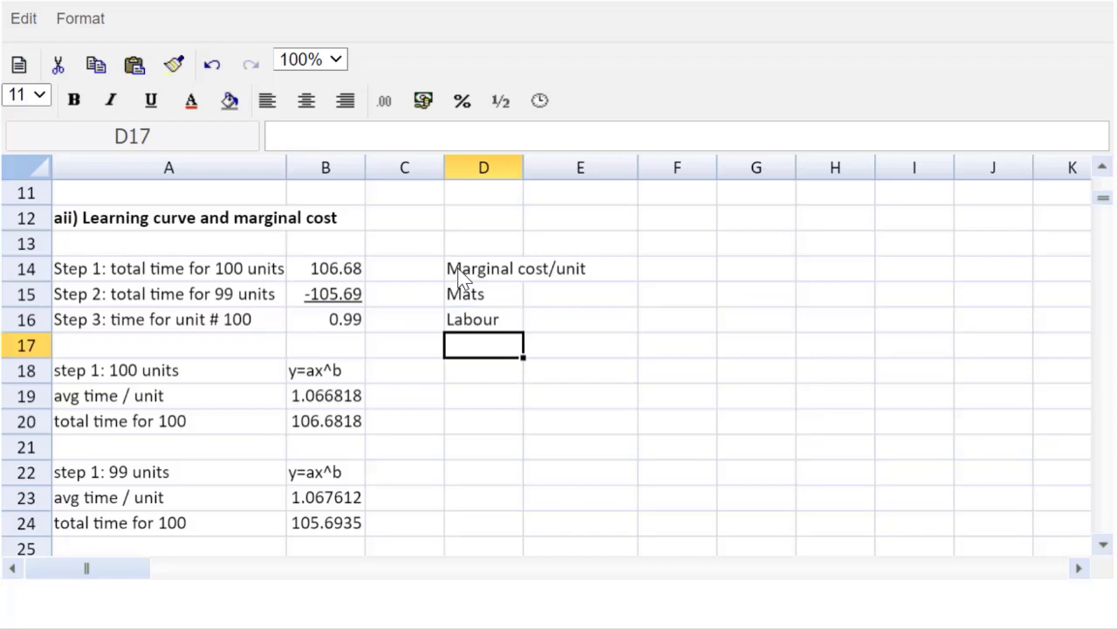
Enter the materials cost 42 in E15 and zoom back to 200%.
left_click(536, 295)
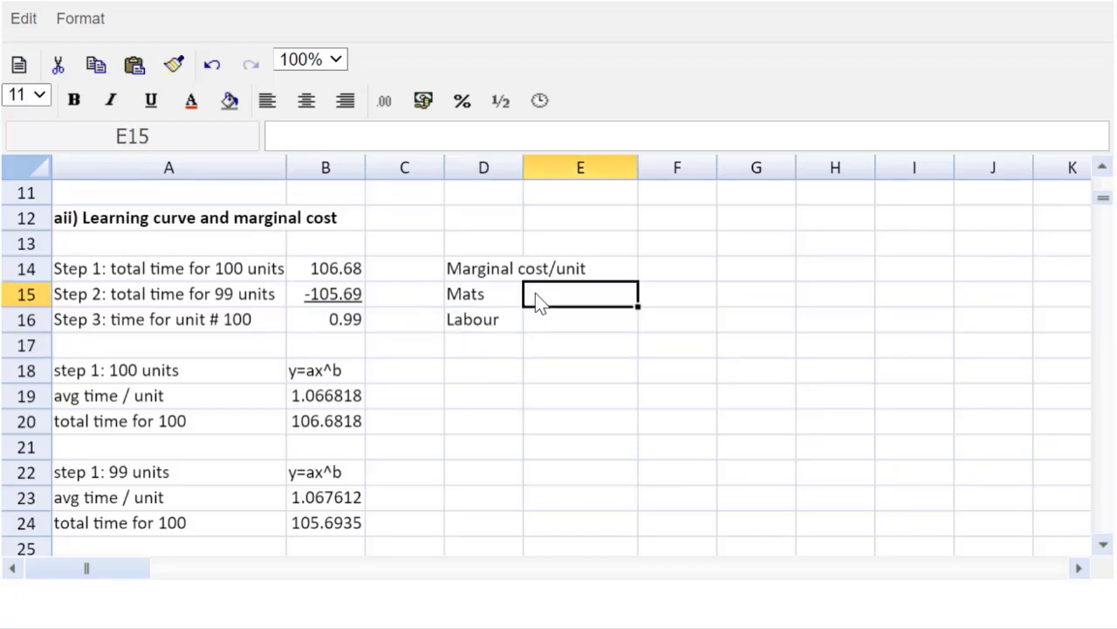
type("42")
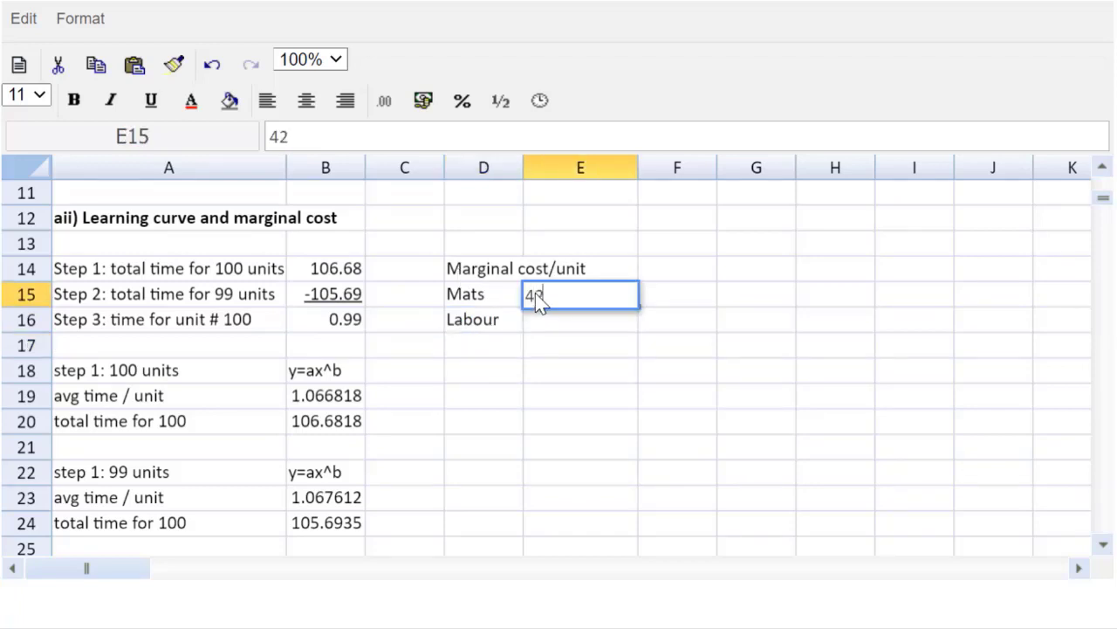
left_click(336, 65)
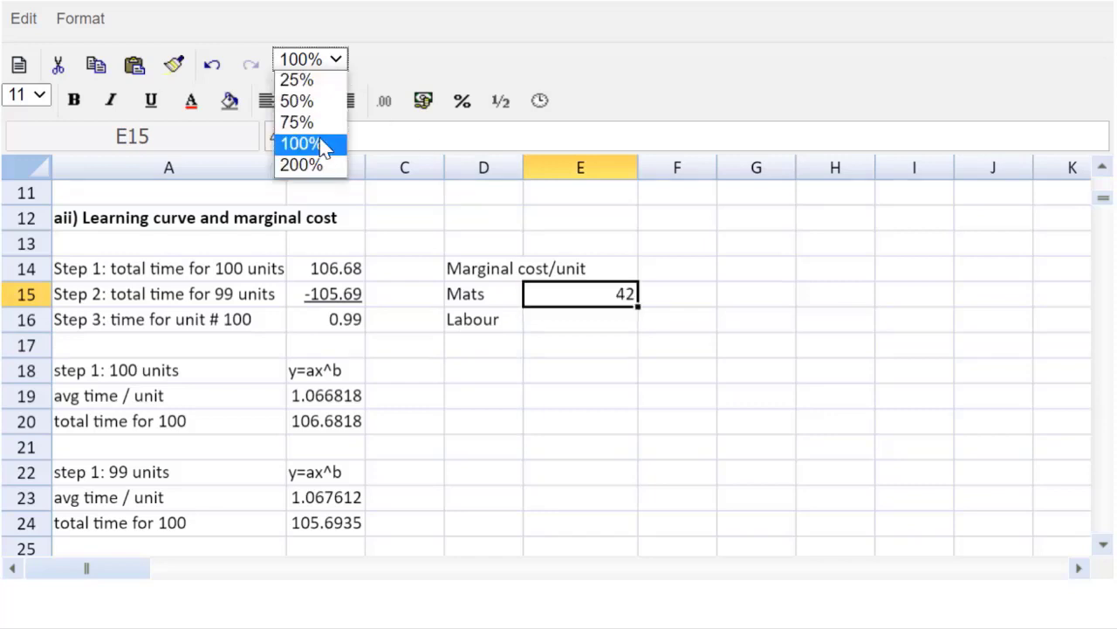
left_click(325, 169)
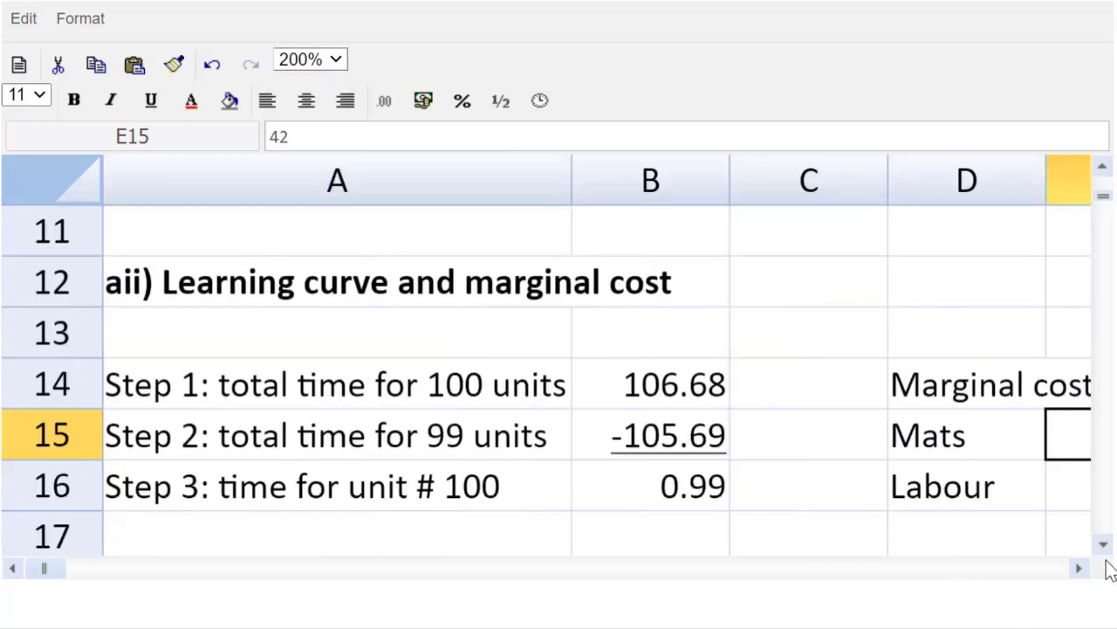
left_click(1079, 568)
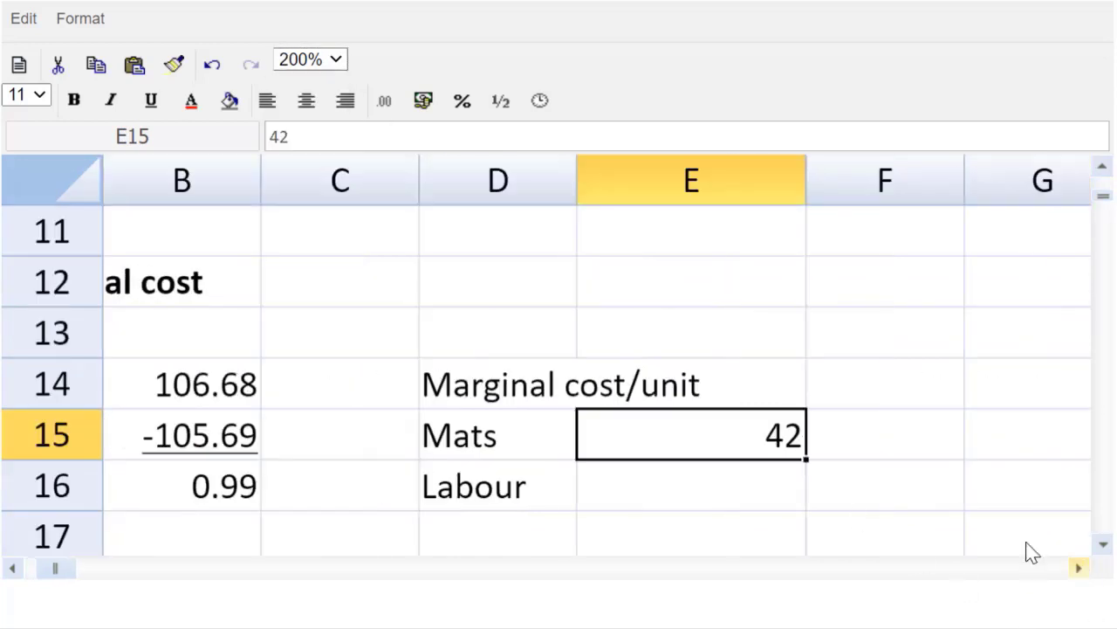
Enter the labour cost formula =8*B16 in E16, giving 7.9059167452.
left_click(716, 478)
type("=")
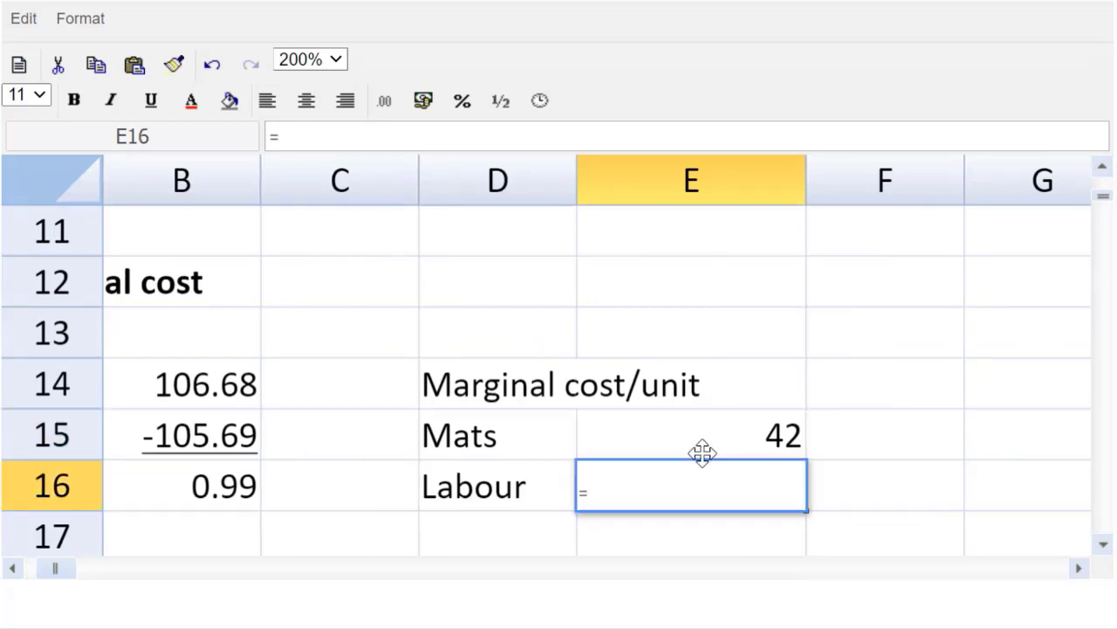
type("=")
key("BackSpace")
type("8*")
left_click(162, 496)
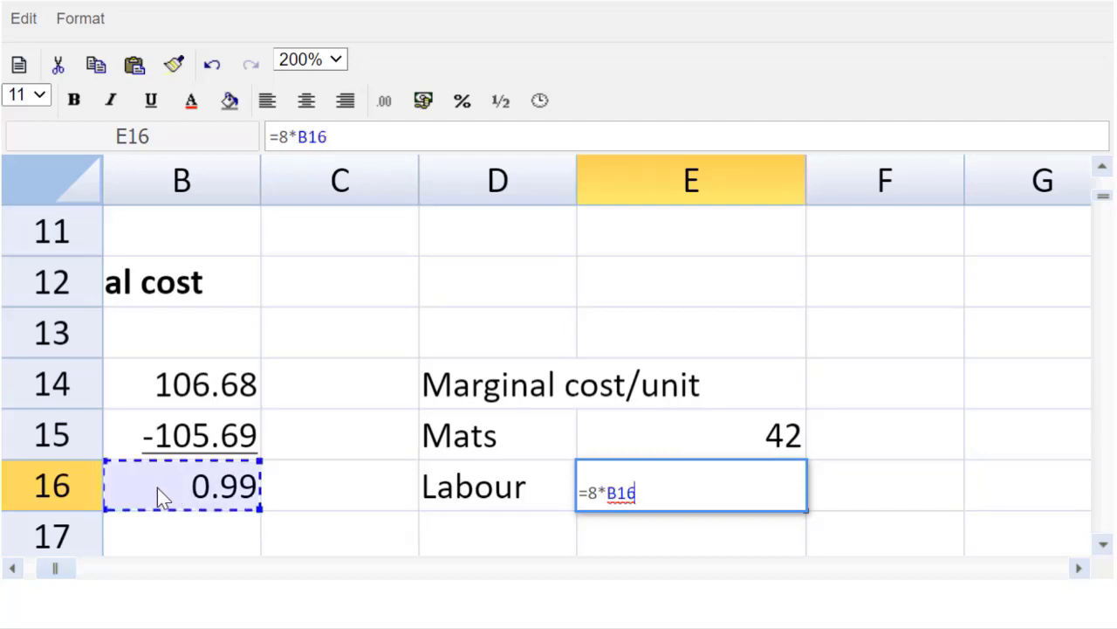
key("Return")
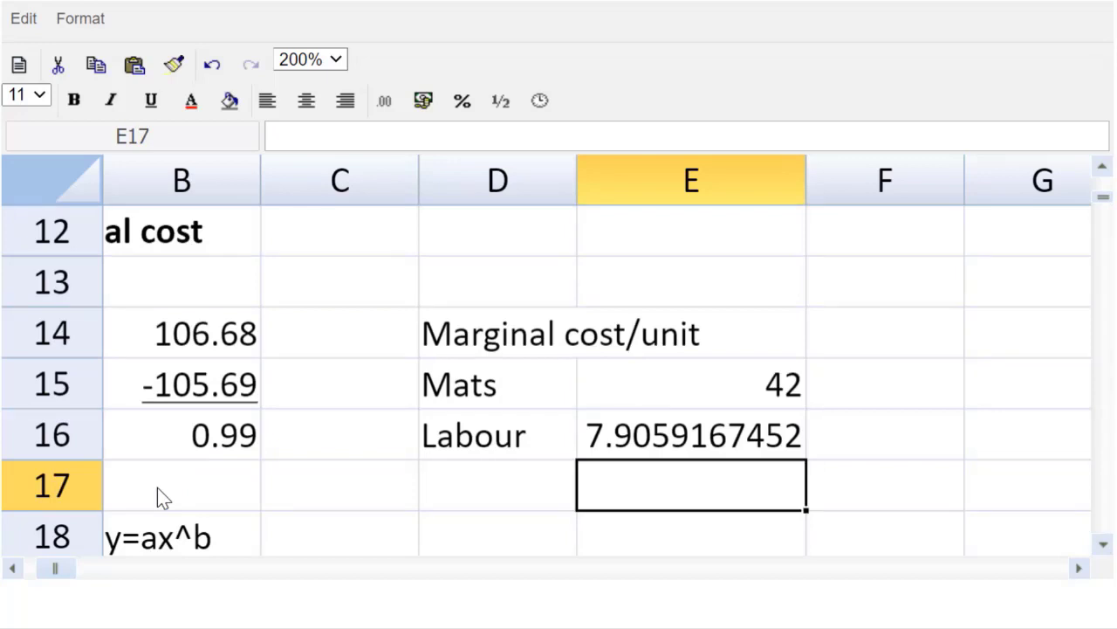
left_click(773, 439)
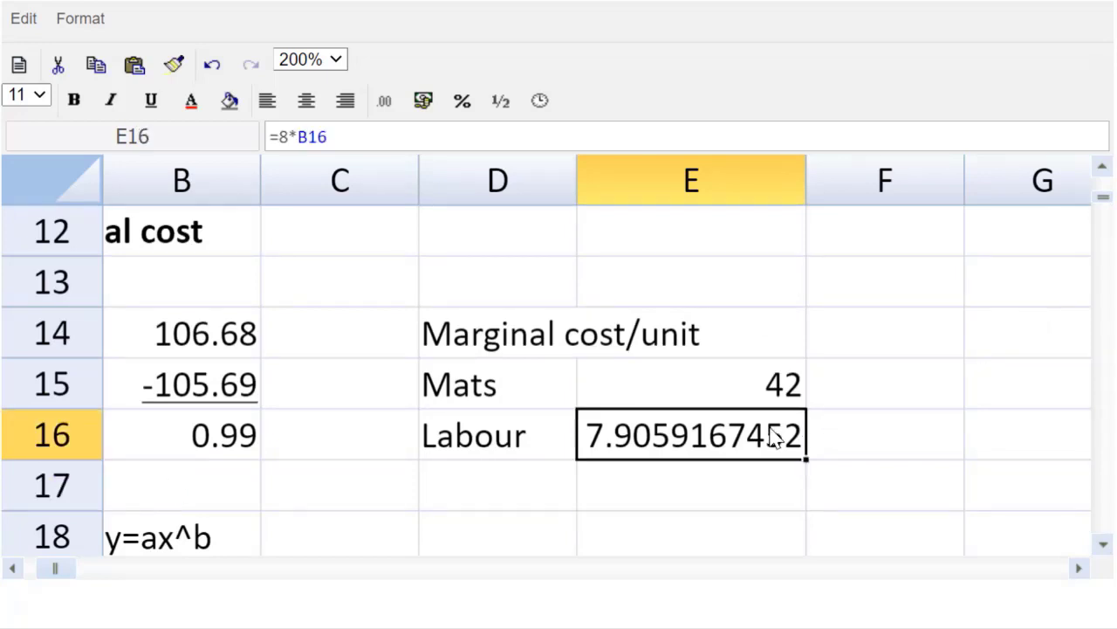
Total Mats and Labour in E17 with =SUM(E15:E16), giving 49.905916745.
key("Return")
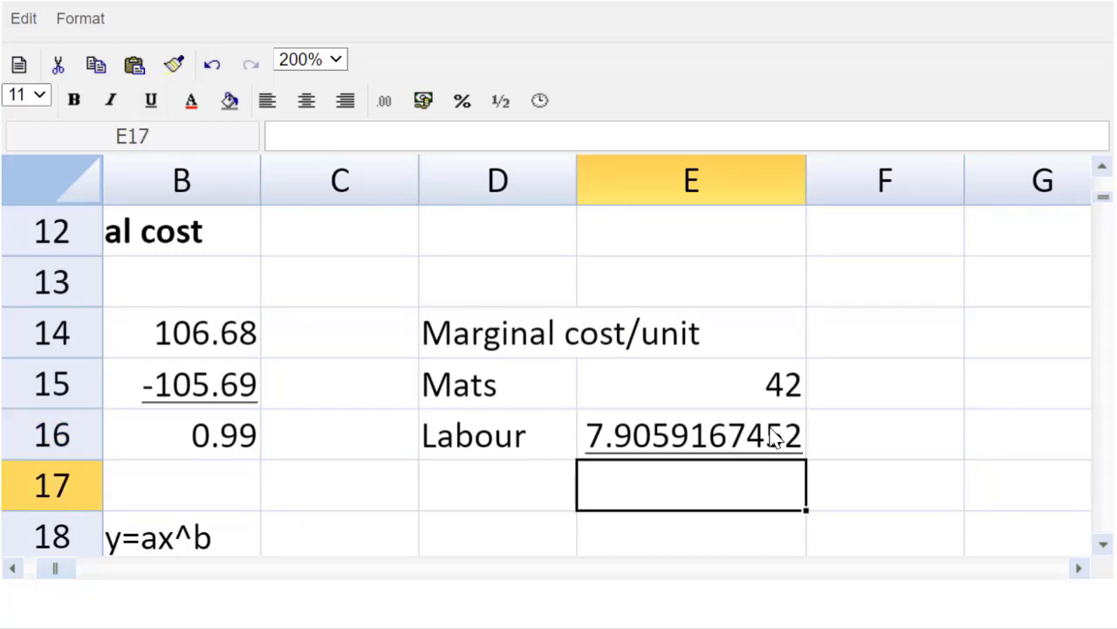
type("=sum(")
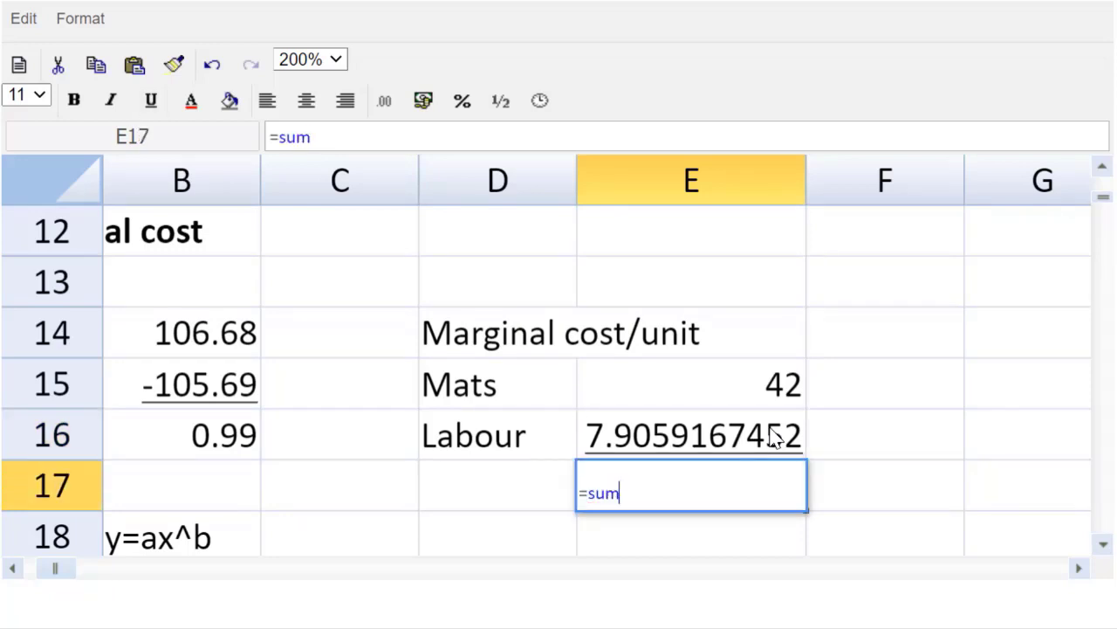
left_click_drag(727, 391, 725, 414)
key("Return")
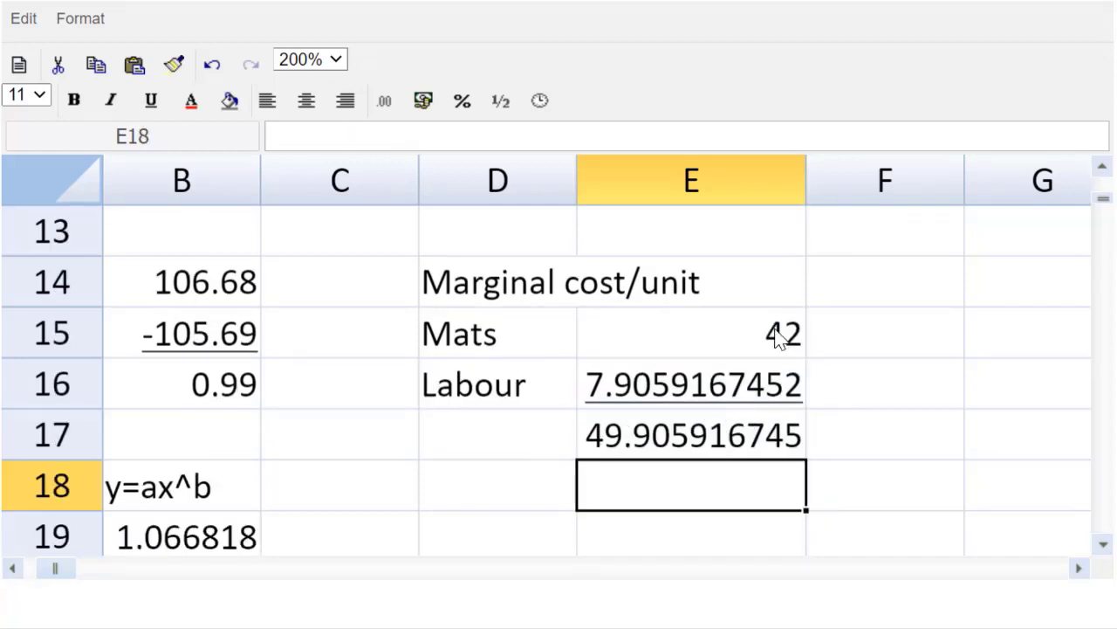
Format the marginal cost values E15:E17 as 0.00, so the total shows 49.91.
left_click_drag(782, 335, 763, 430)
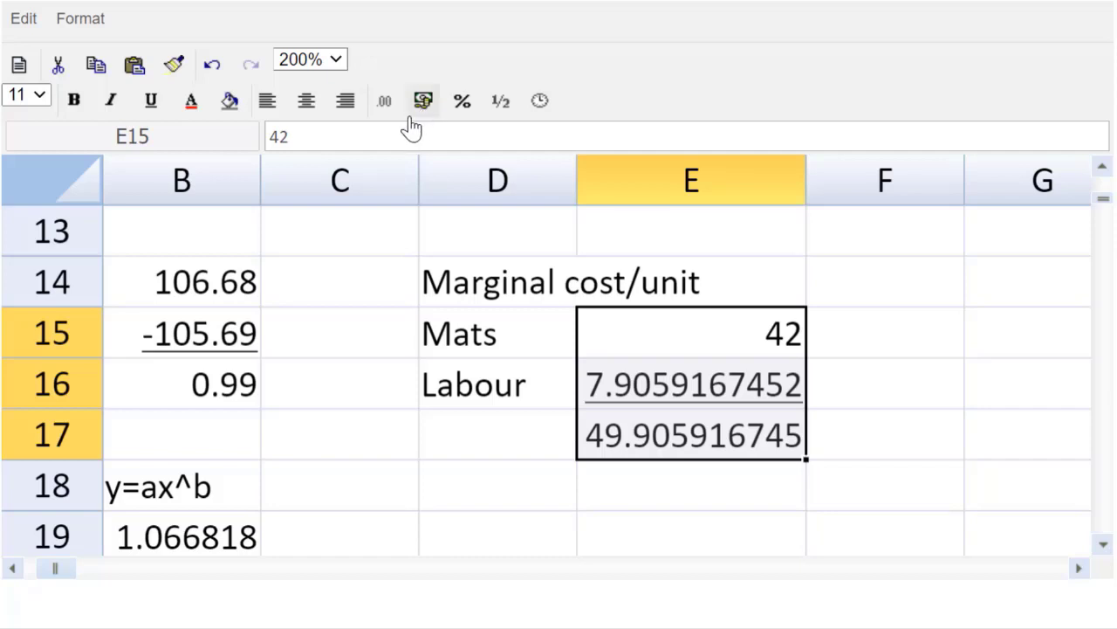
left_click(386, 103)
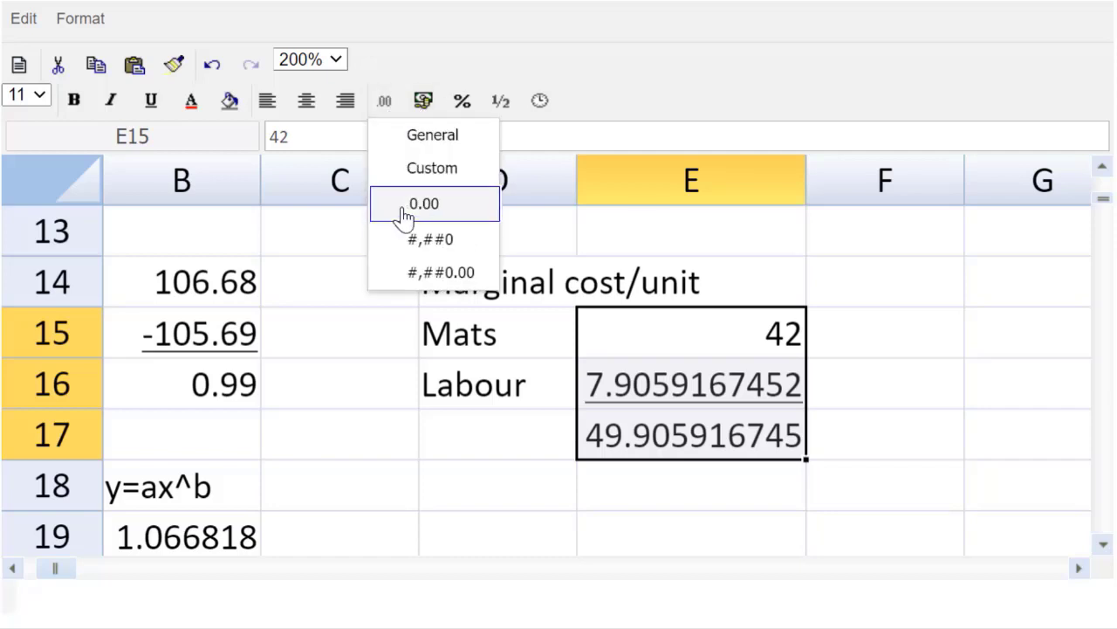
left_click(402, 204)
left_click(736, 441)
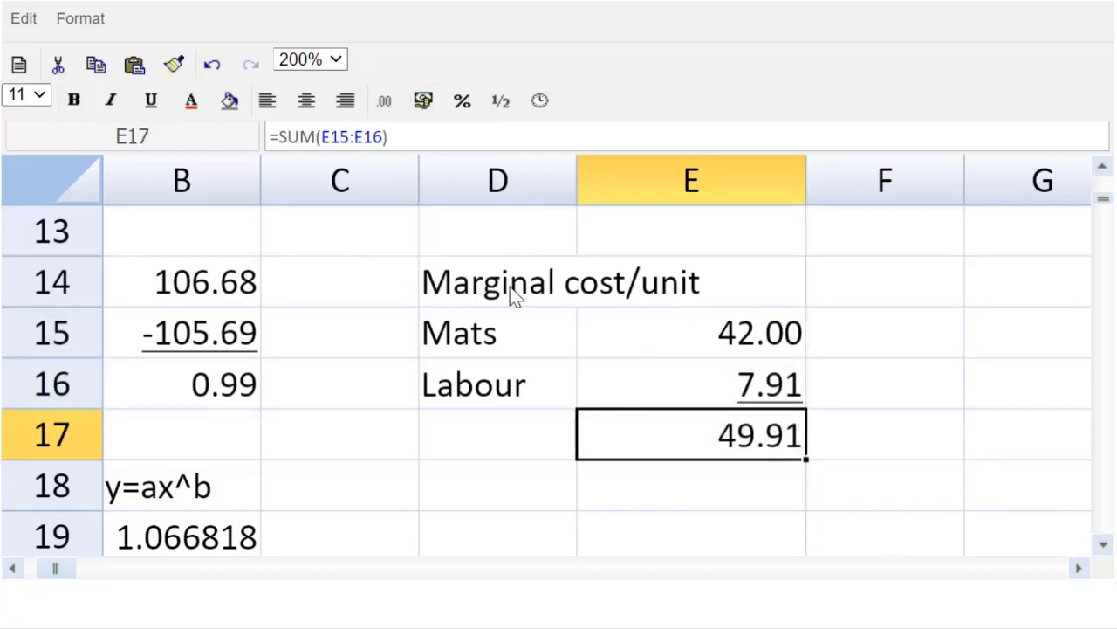
Make the Marginal cost/unit heading in D14 bold and return to 100% zoom.
left_click(514, 296)
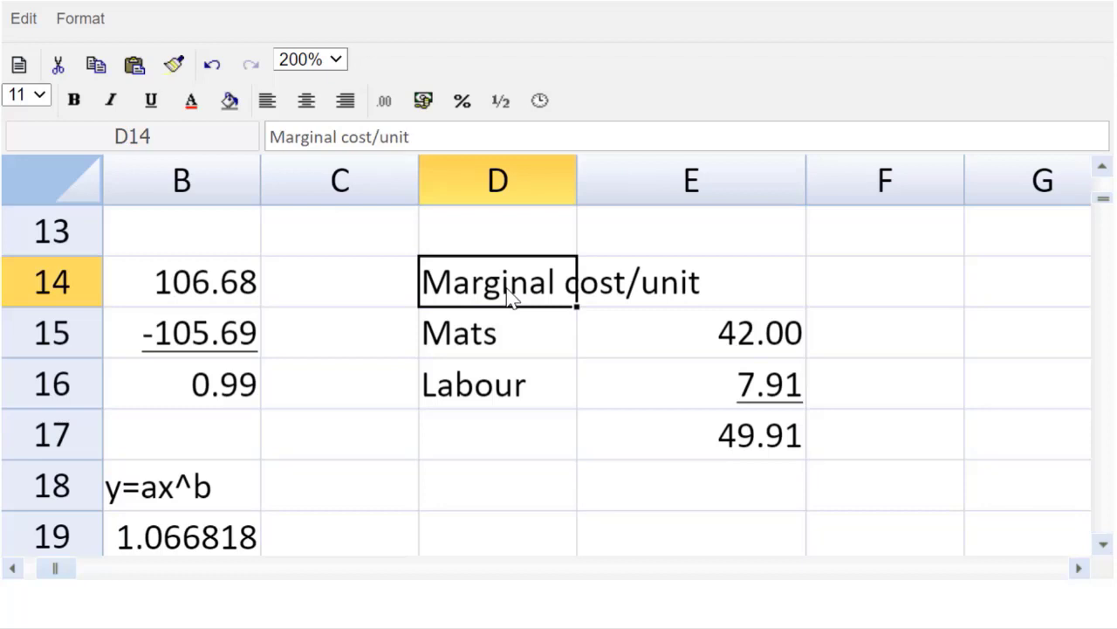
key("ctrl+b")
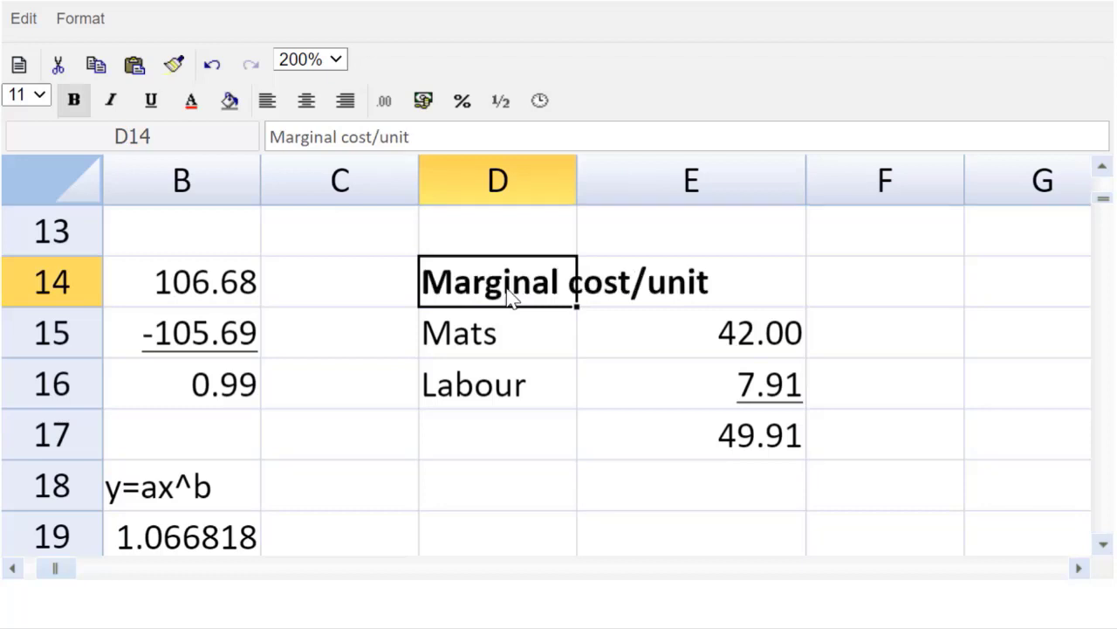
left_click(340, 64)
left_click(320, 143)
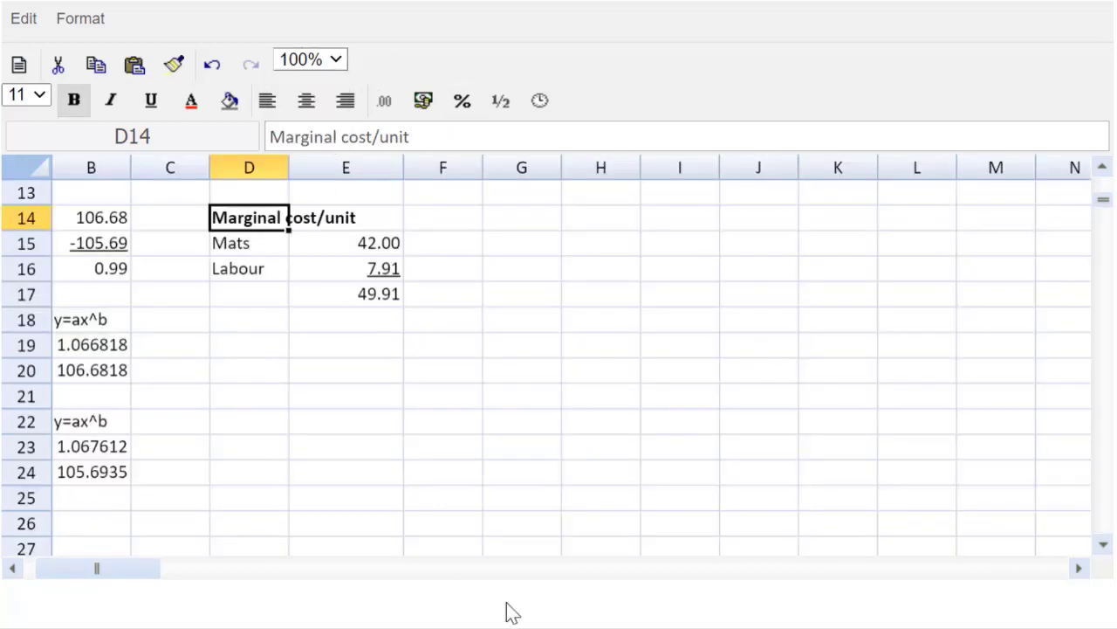
left_click_drag(78, 569, 57, 567)
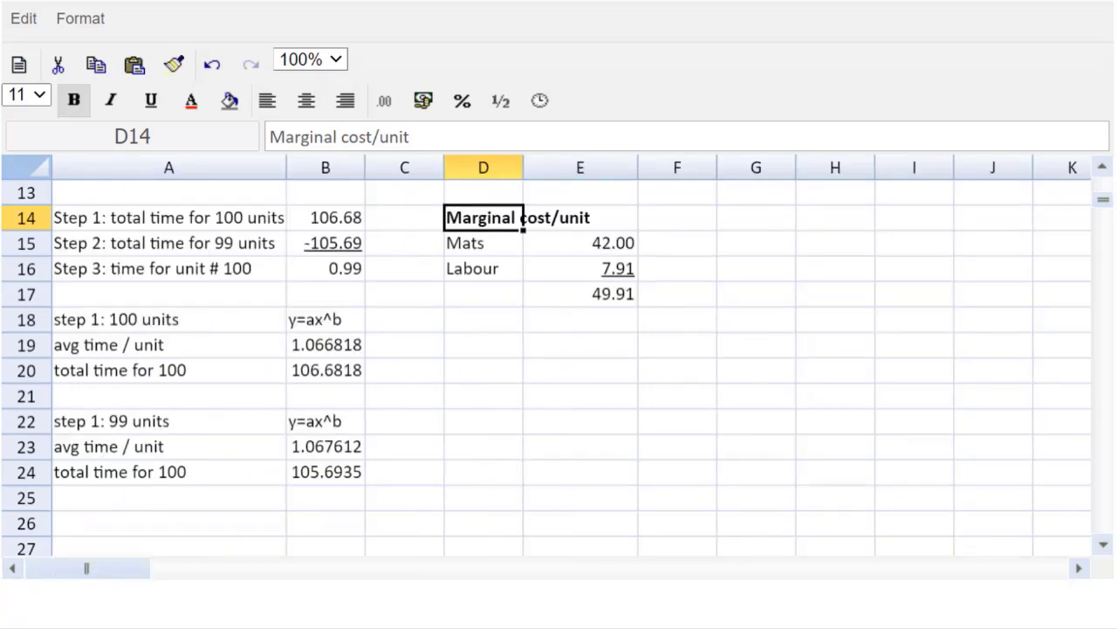
left_click(1100, 172)
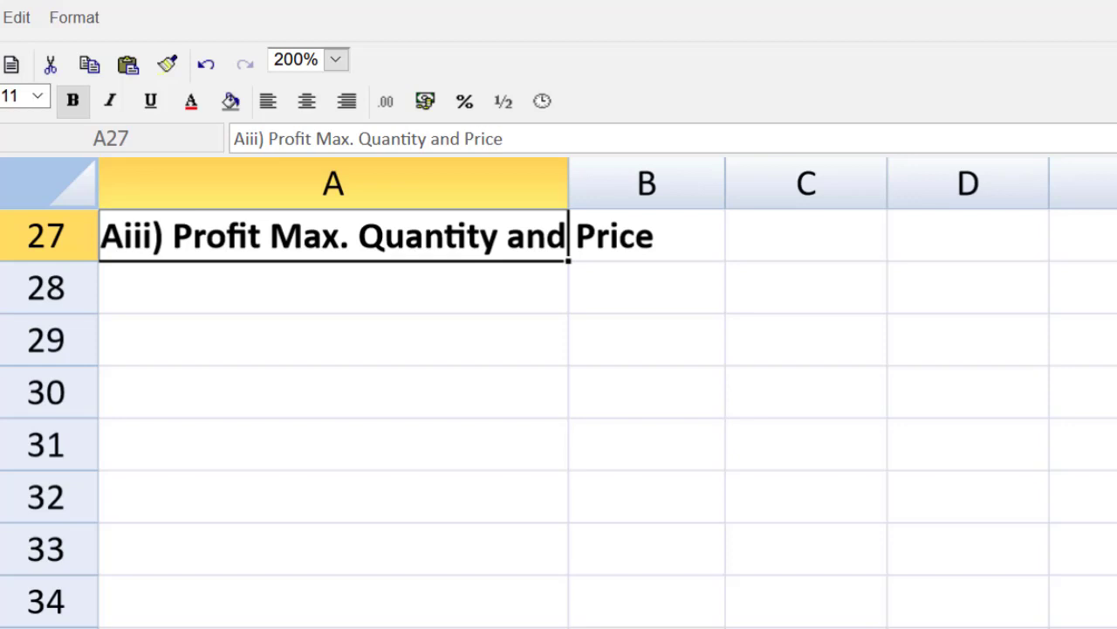
Type 'Demand equation' in A28 and P=750-0.015Q in B28.
left_click(225, 297)
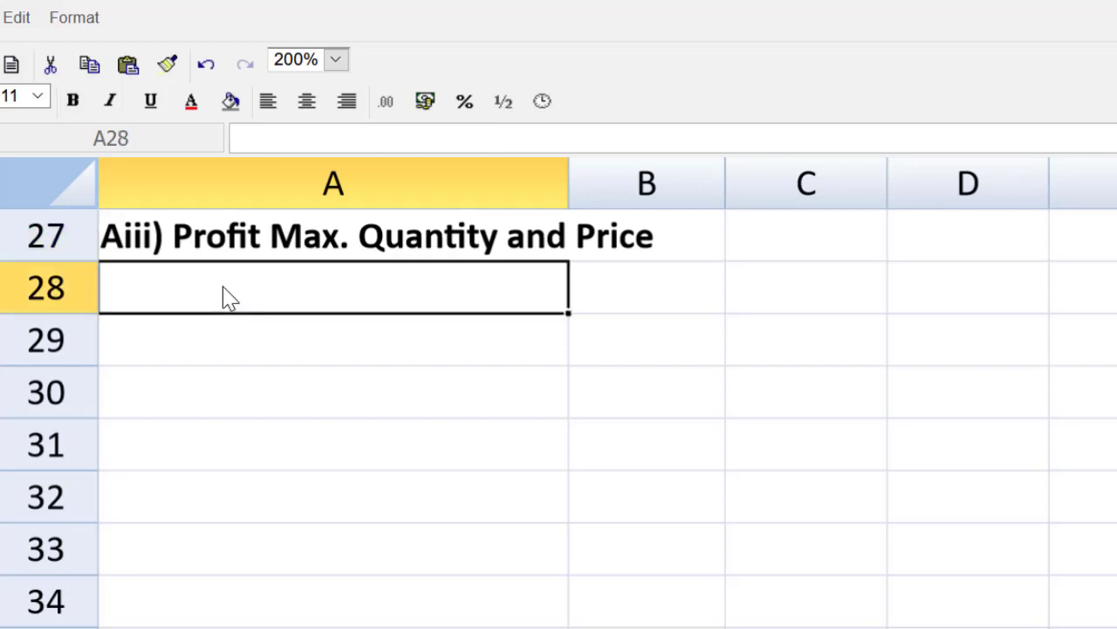
type("Deman")
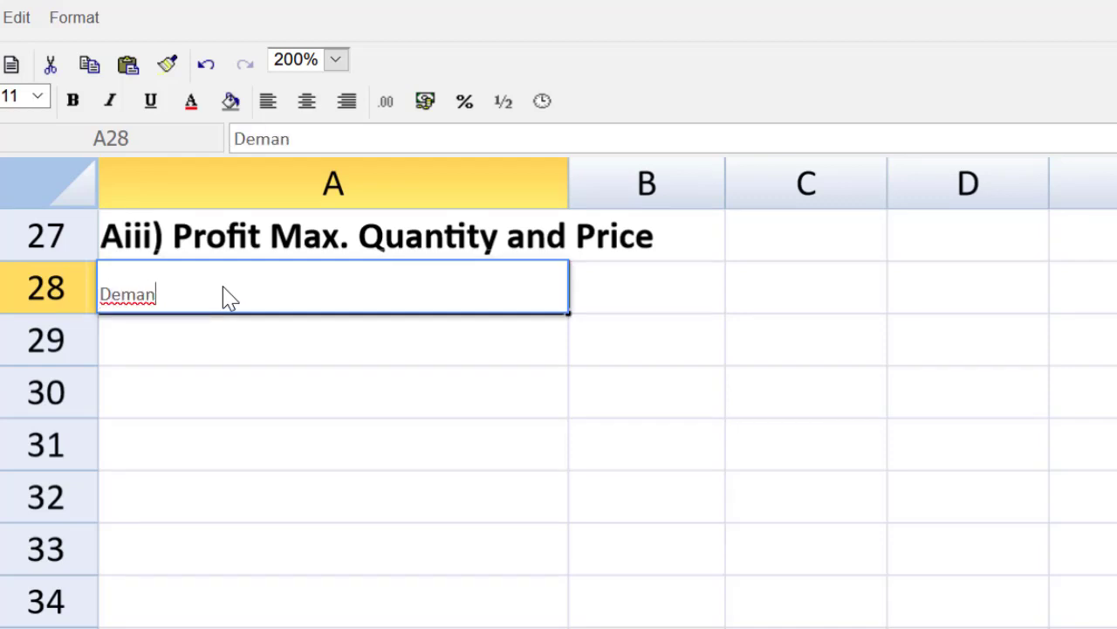
type("d Eq")
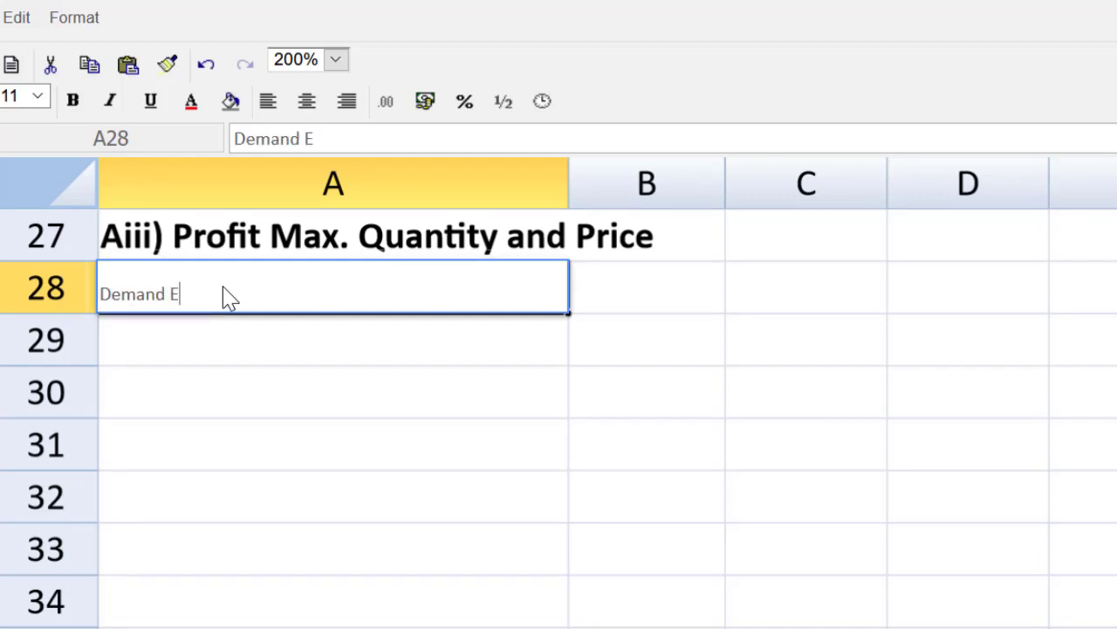
key("BackSpace")
key("BackSpace")
type("equation")
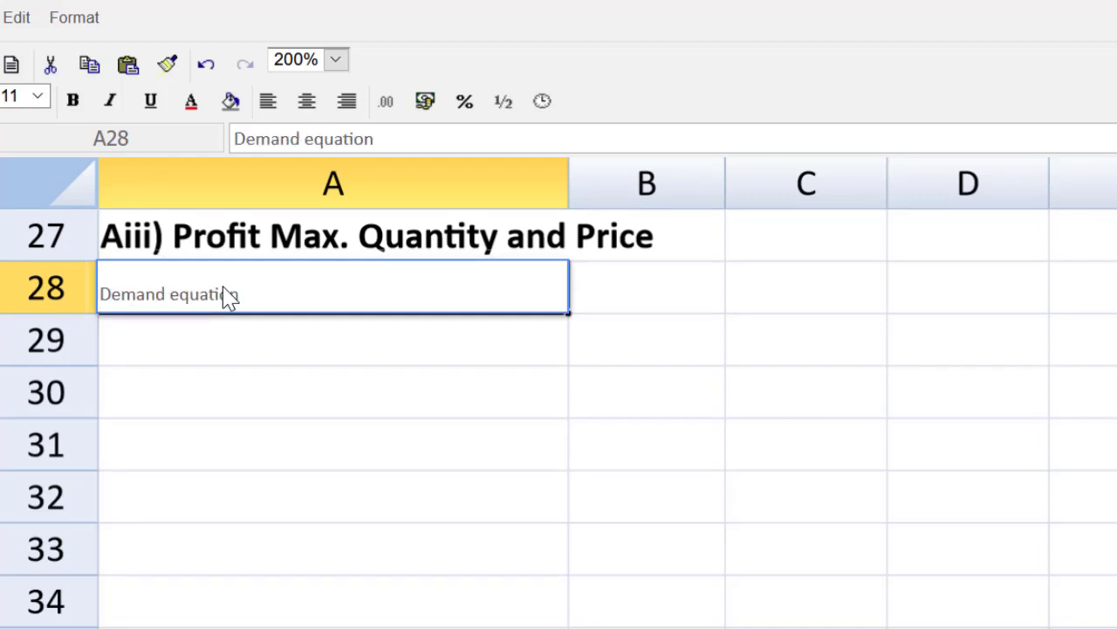
key("Tab")
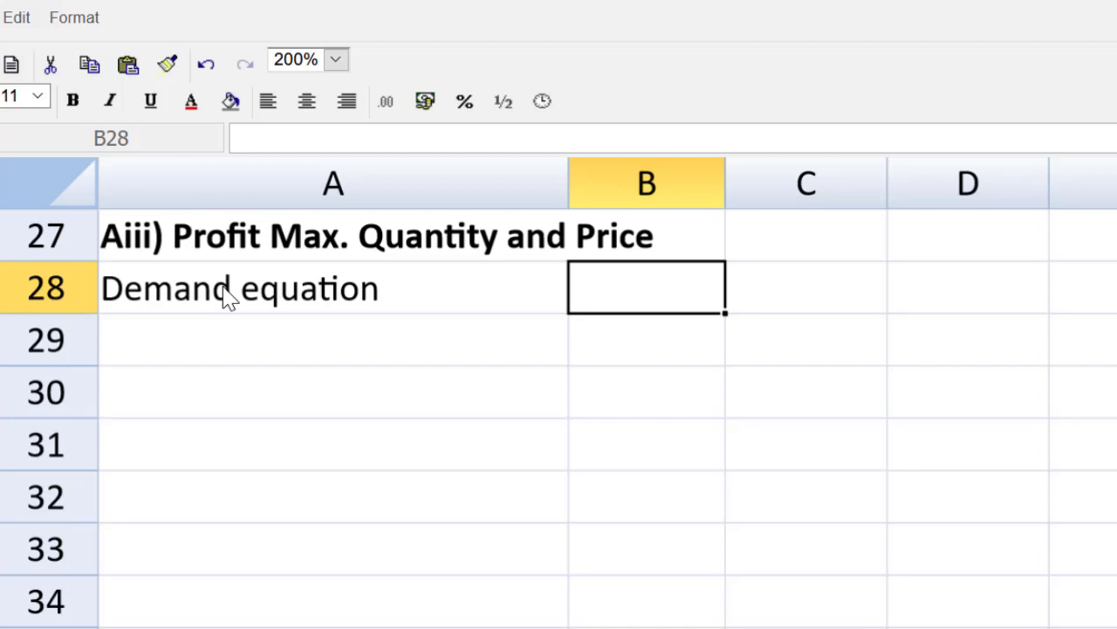
type("P=")
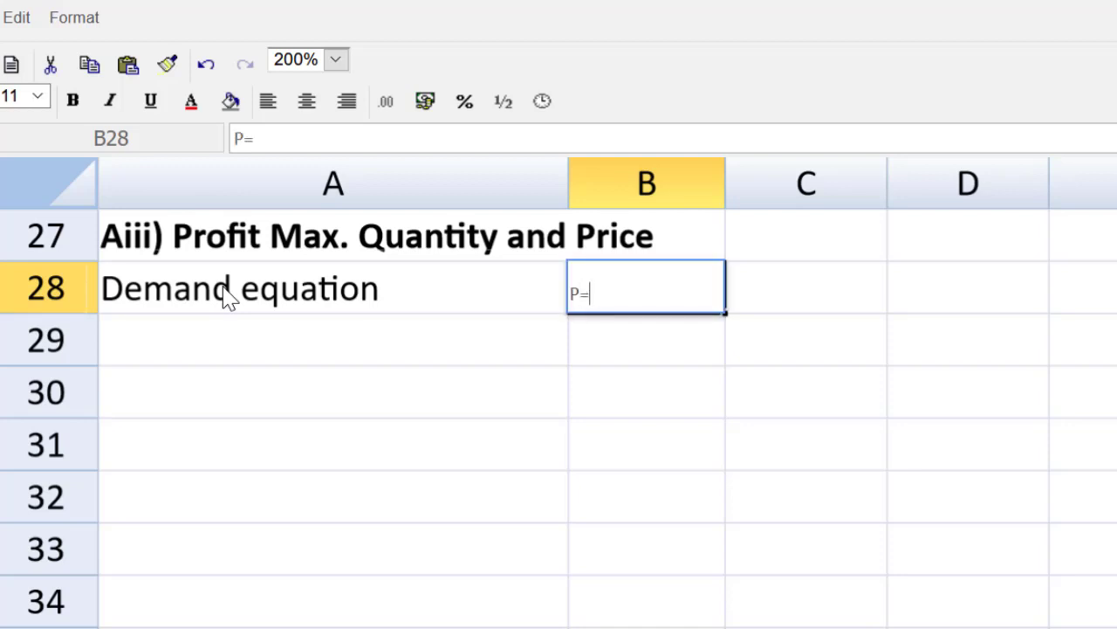
type("750-0")
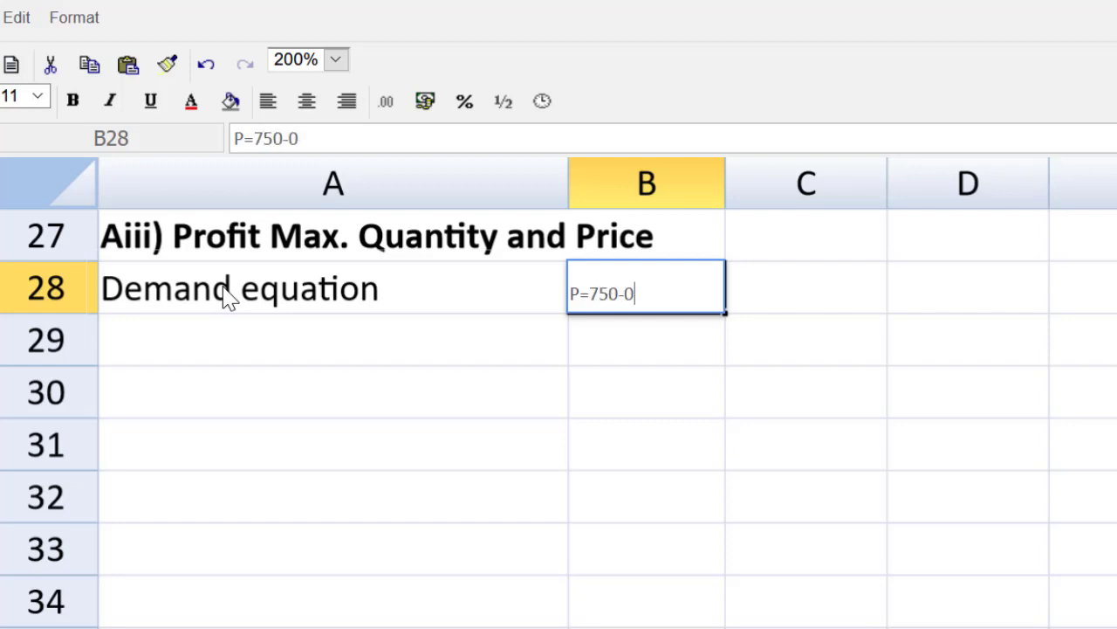
type(".01")
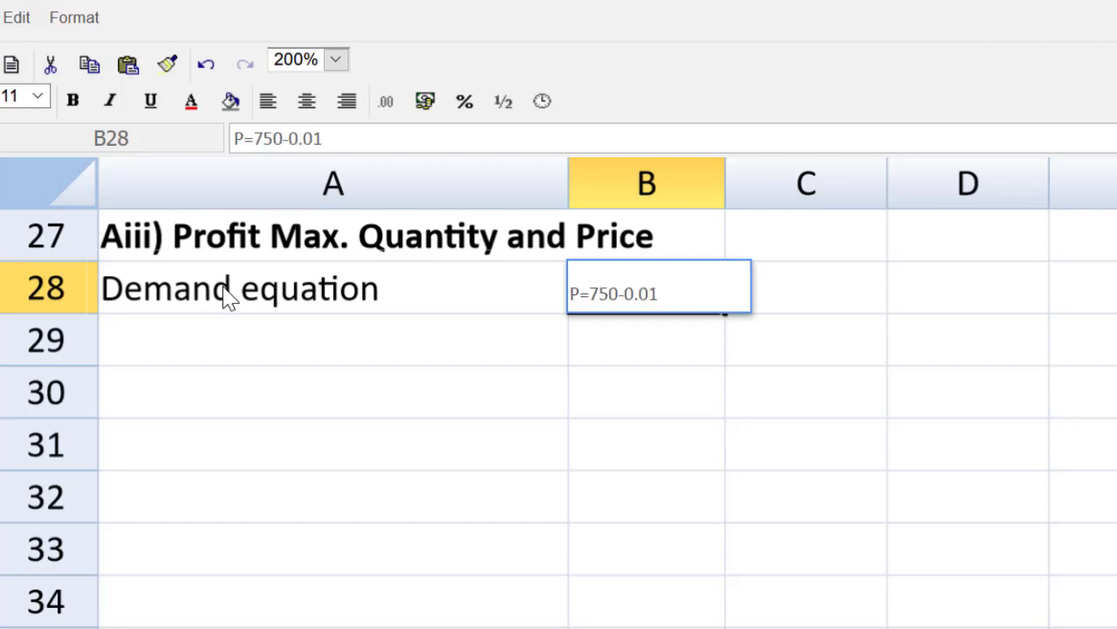
type("5")
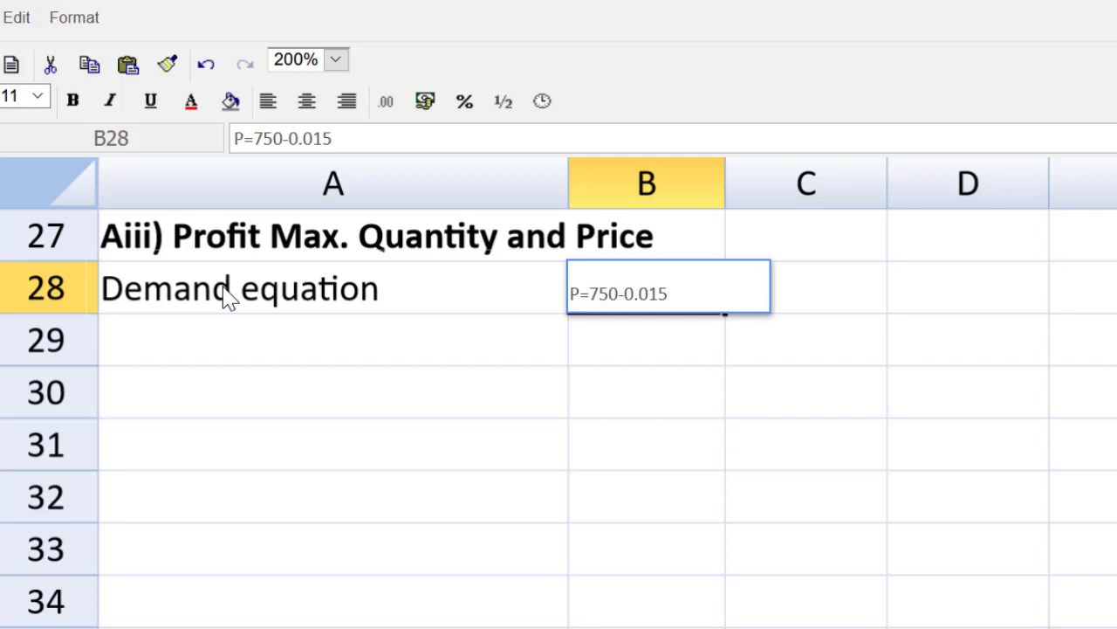
type("*")
key("BackSpace")
type("Q")
key("Return")
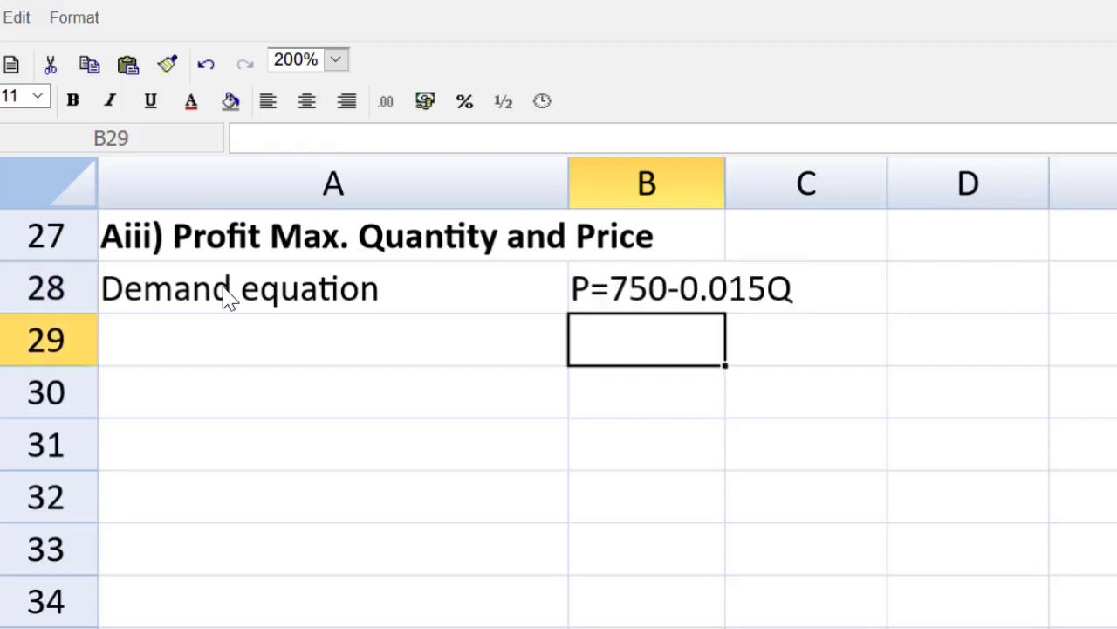
Type 'MR Equation' in A29 and MR=750-0.03Q in B29.
key("Left")
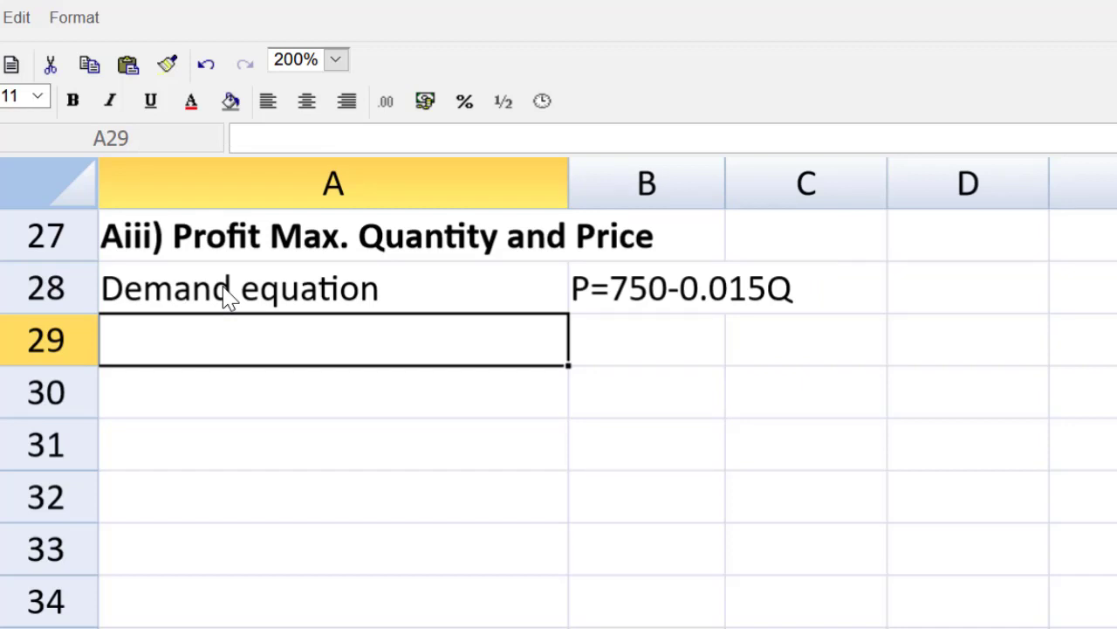
type("M")
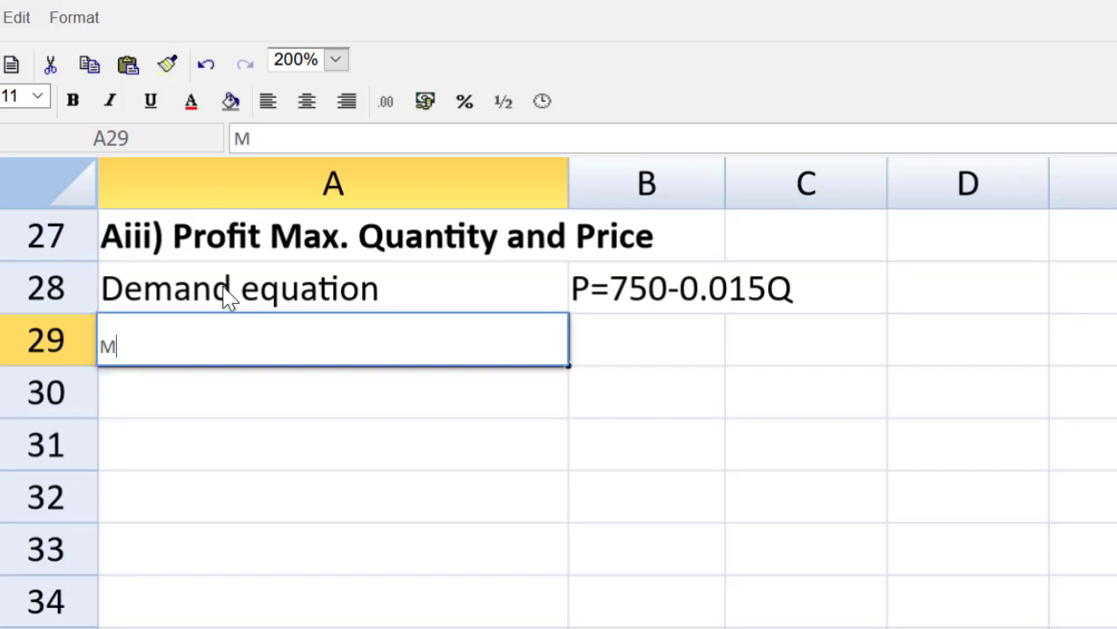
type("R Equat")
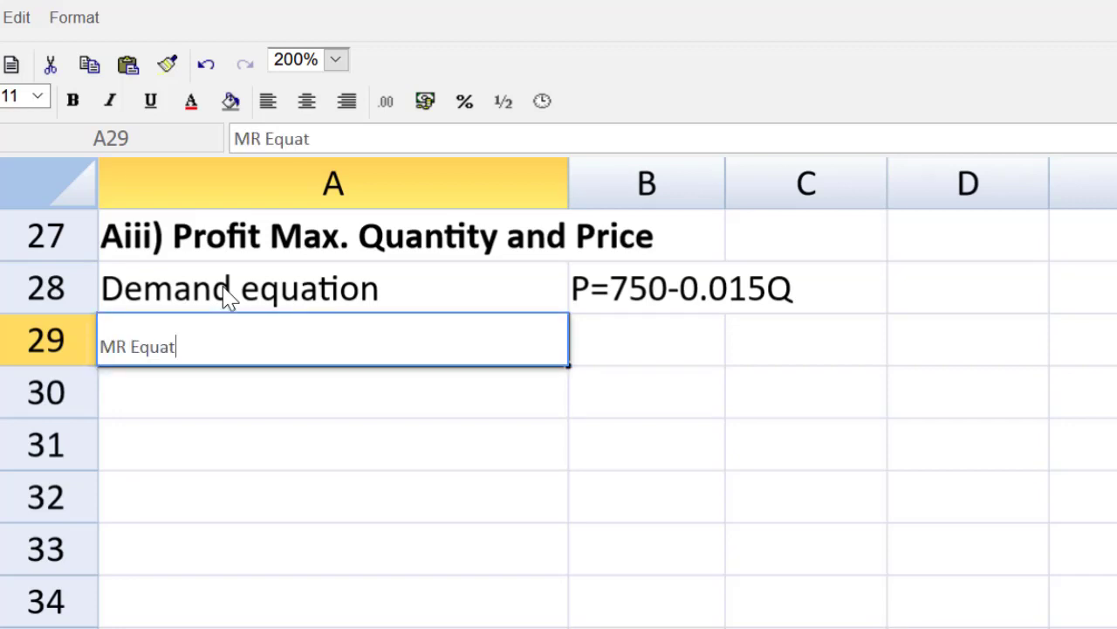
key("BackSpace")
type("tion")
key("Tab")
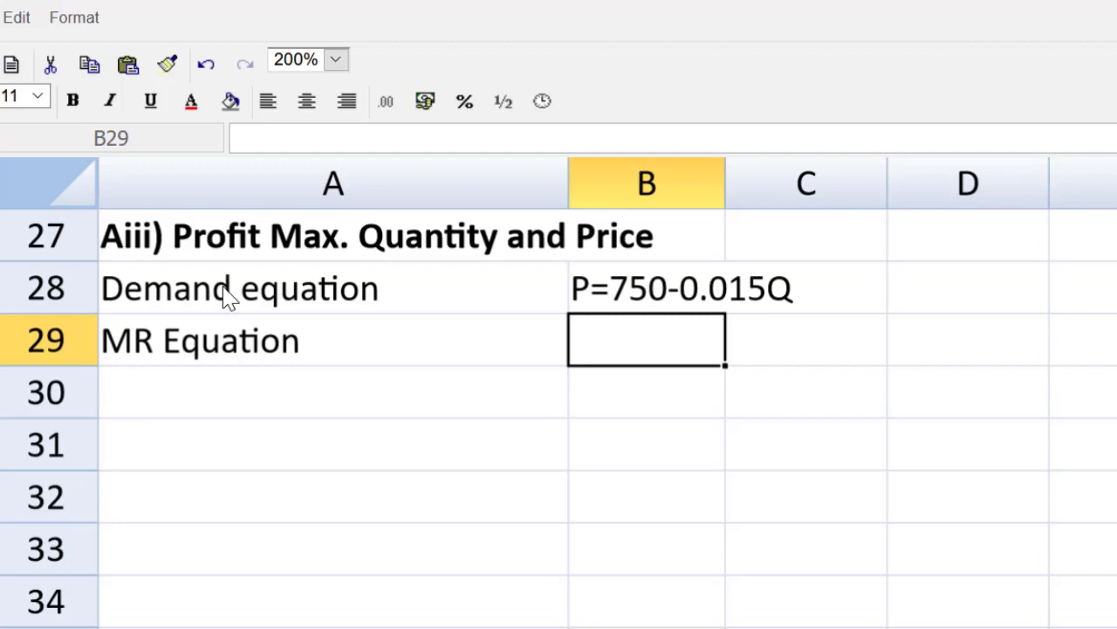
type("MR=")
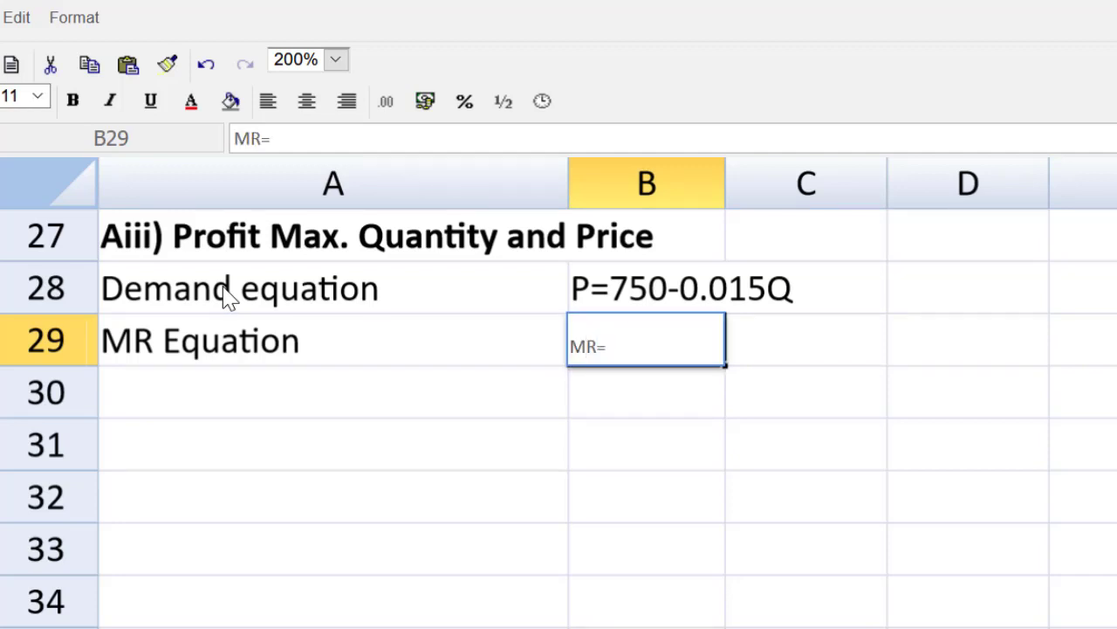
type("750-0")
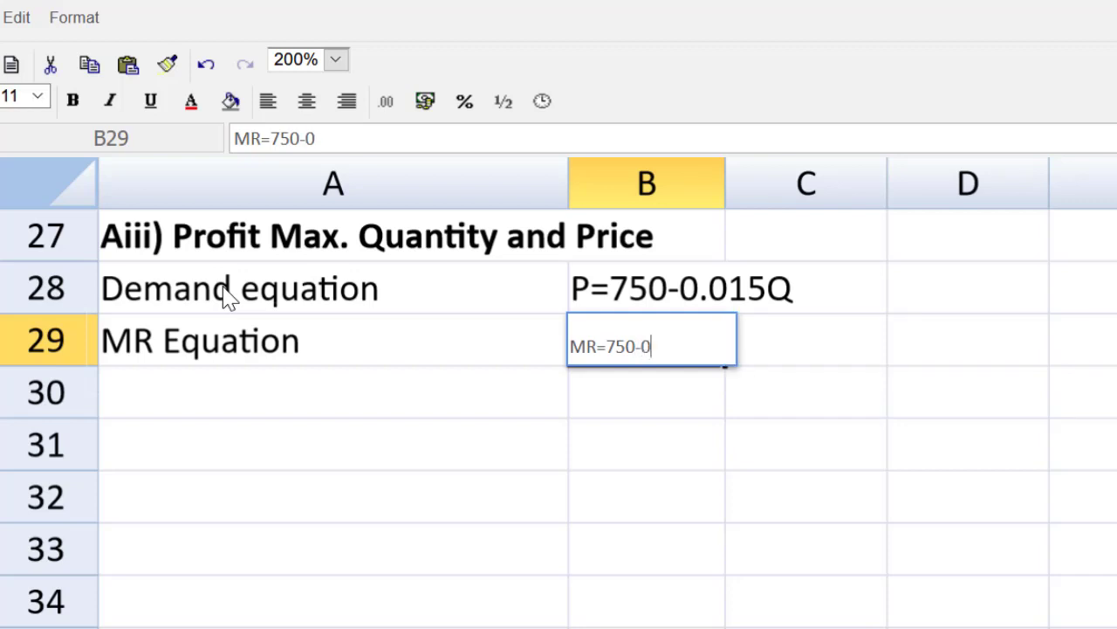
type(".03")
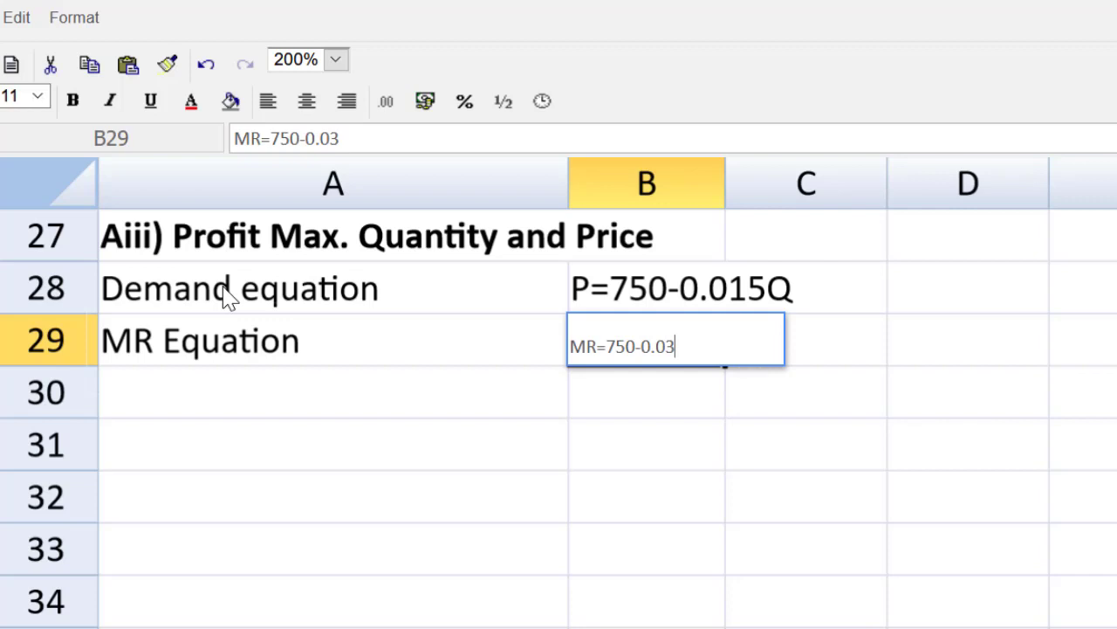
type("Q")
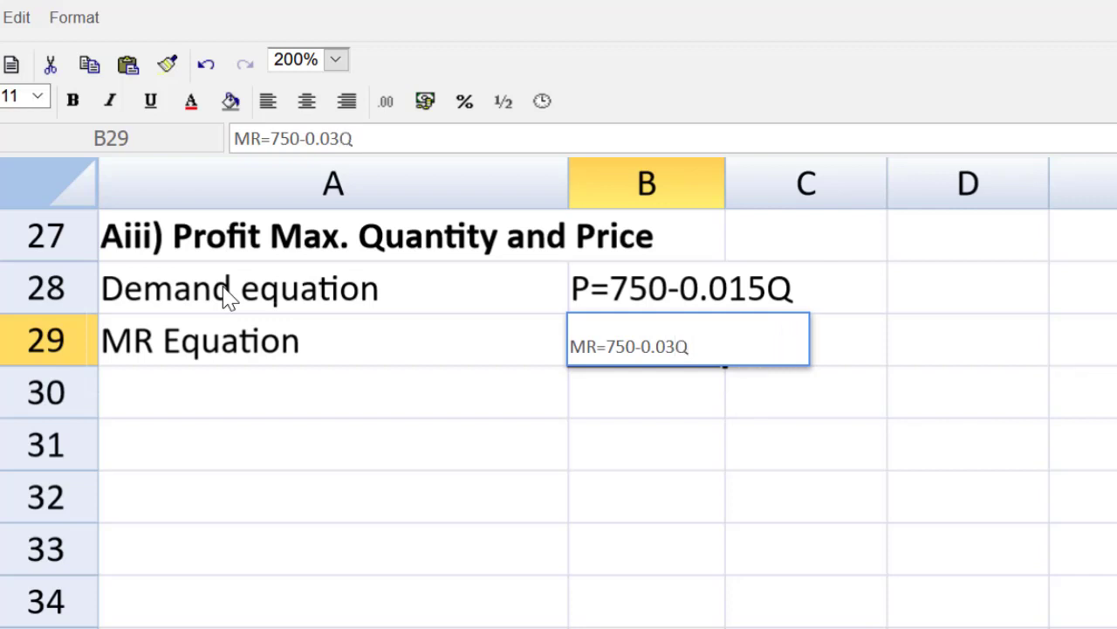
key("Return")
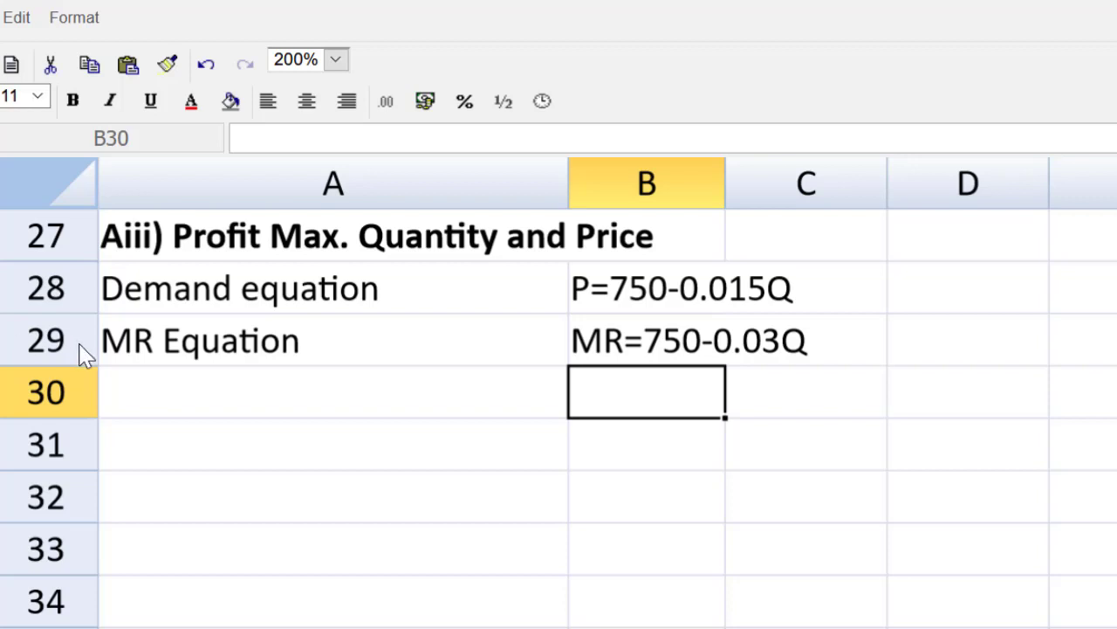
Label A30 'Profit Max Quantity' and enter 49.91=750-0.03Q in B30.
left_click(210, 403)
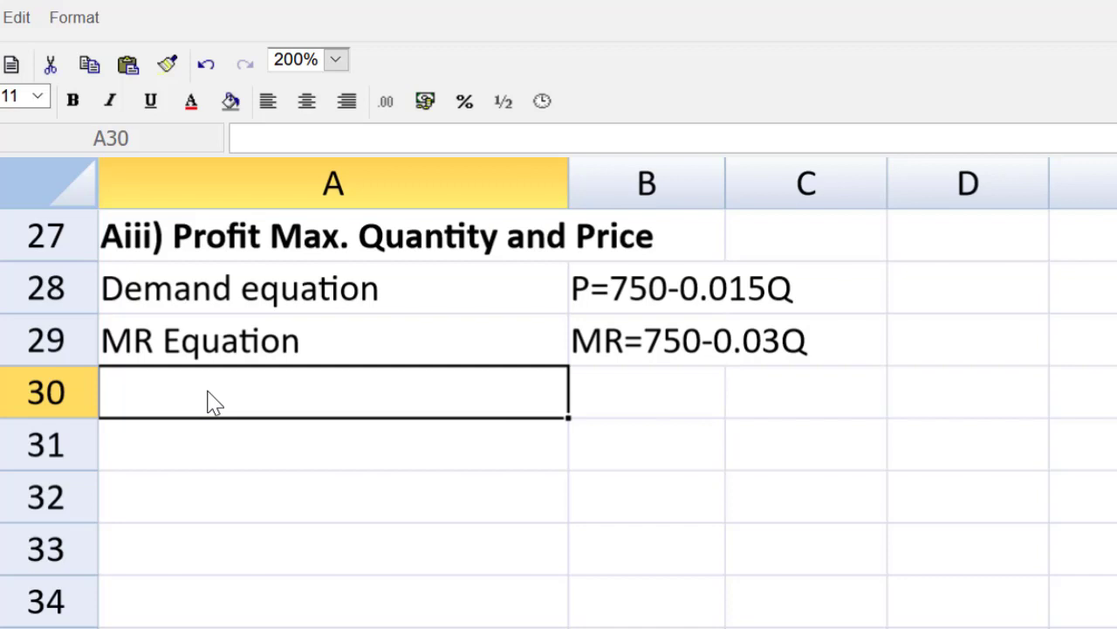
type("Profit Max")
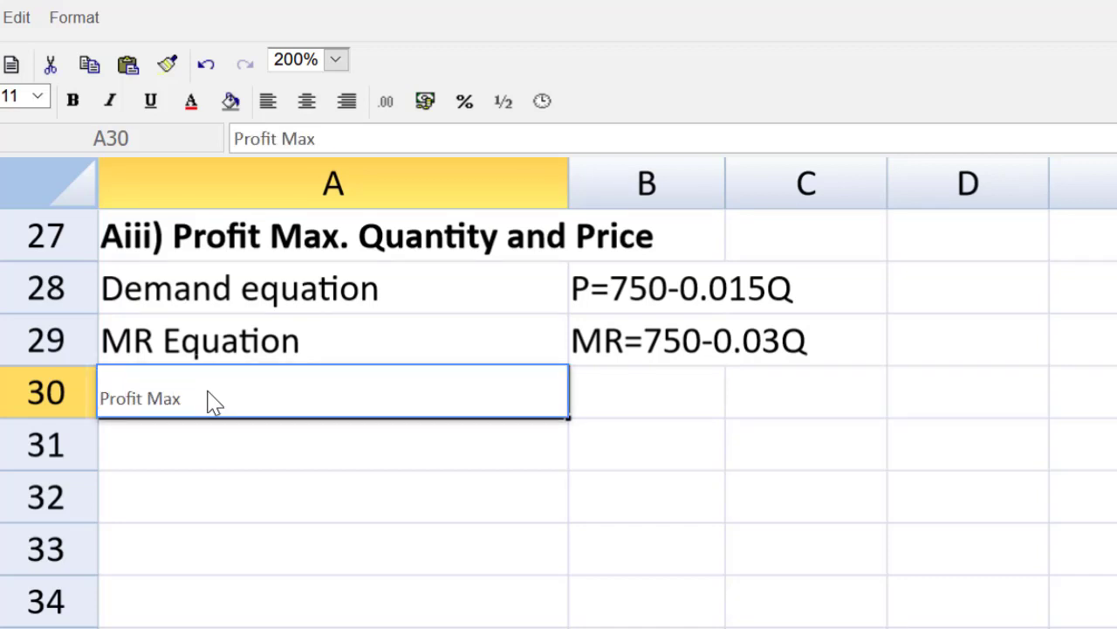
type(" Quantity")
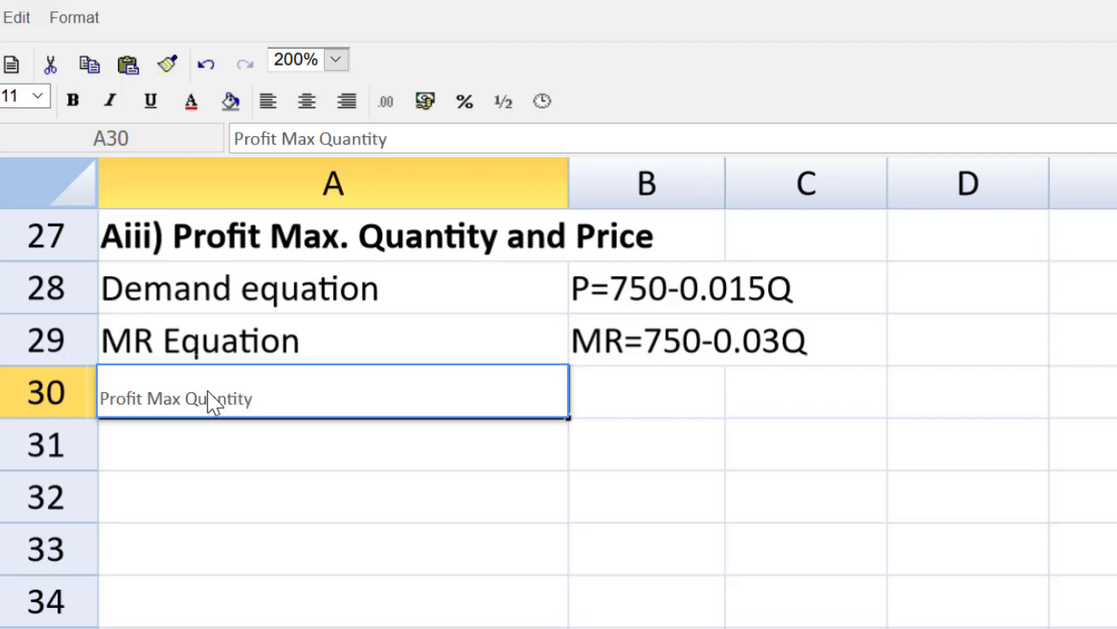
key("Tab")
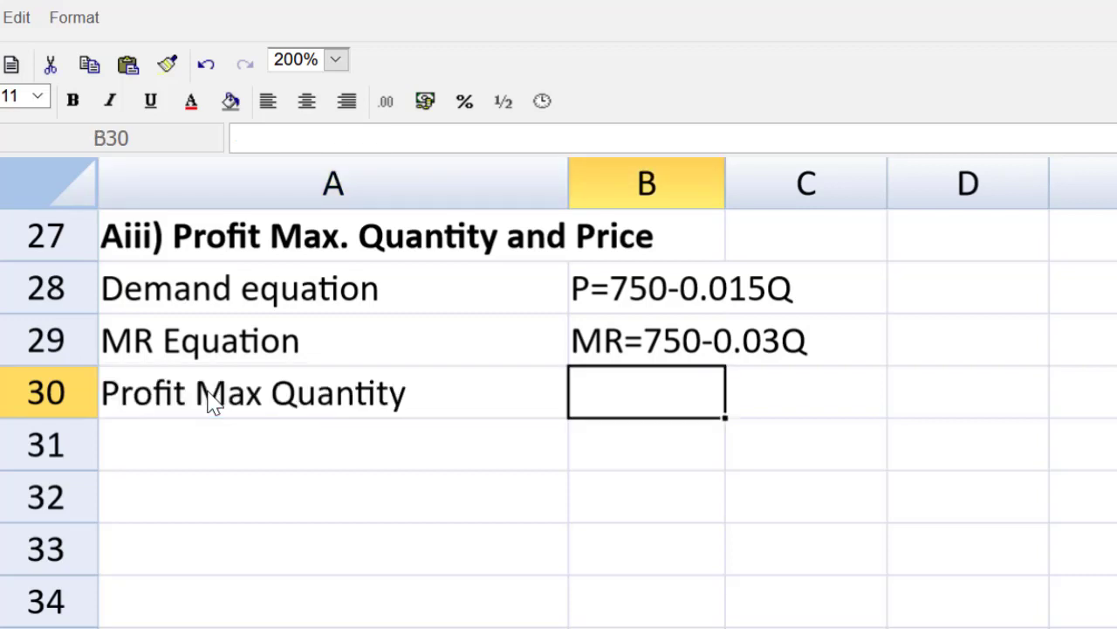
type("49.91")
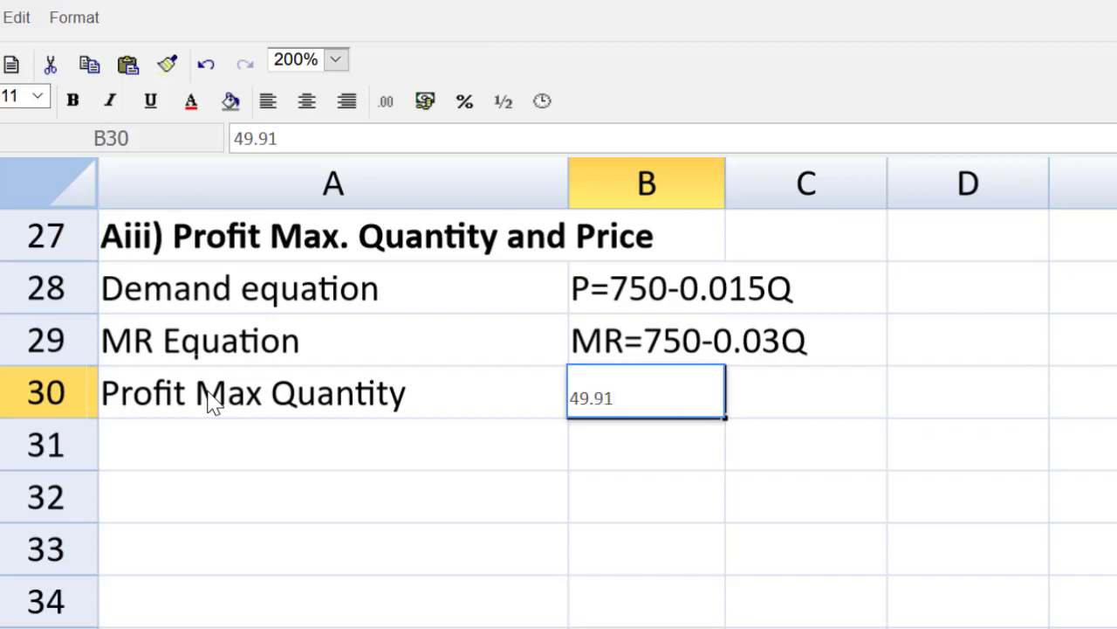
type("=750-0.03")
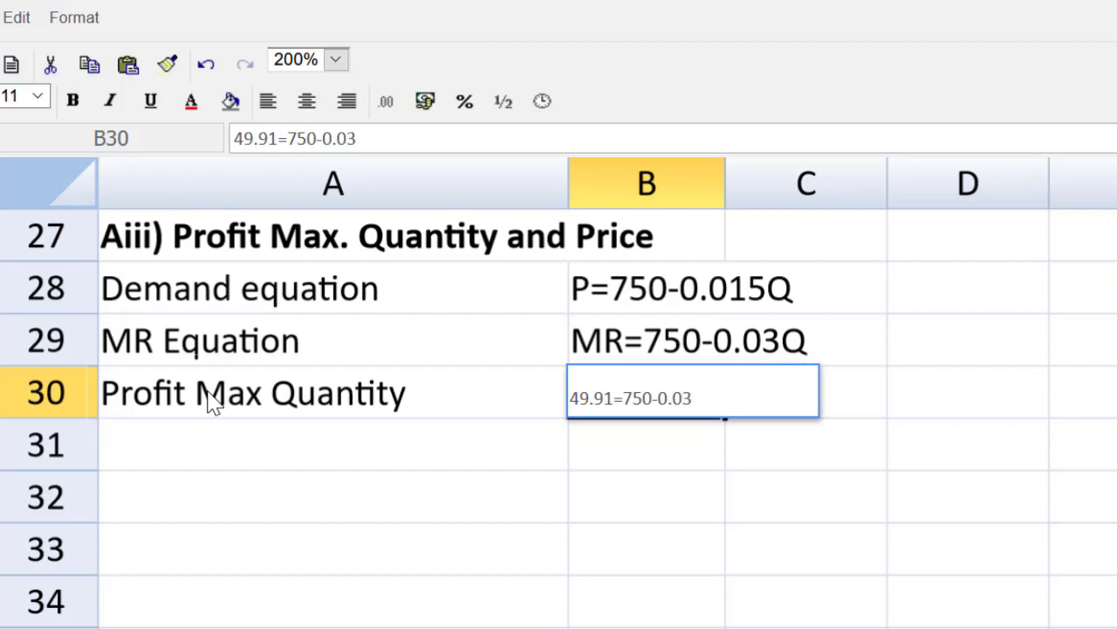
type("Q")
key("Return")
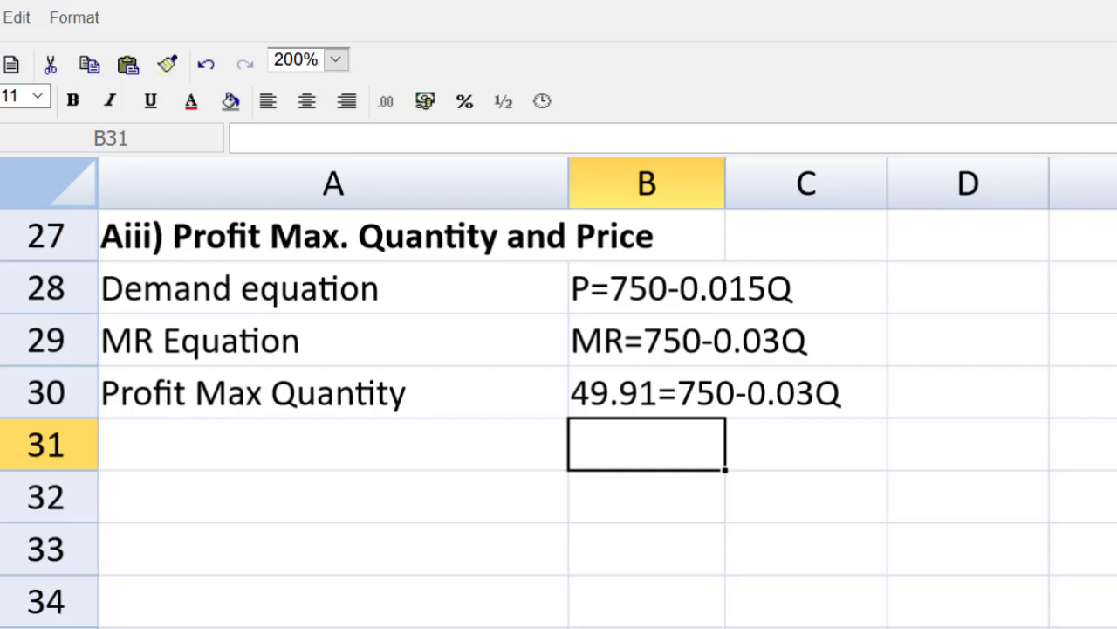
Label A31 'Q=' and enter =(750-E17)/0.03 in B31, giving quantity 23336.47.
left_click(240, 458)
type("Q=")
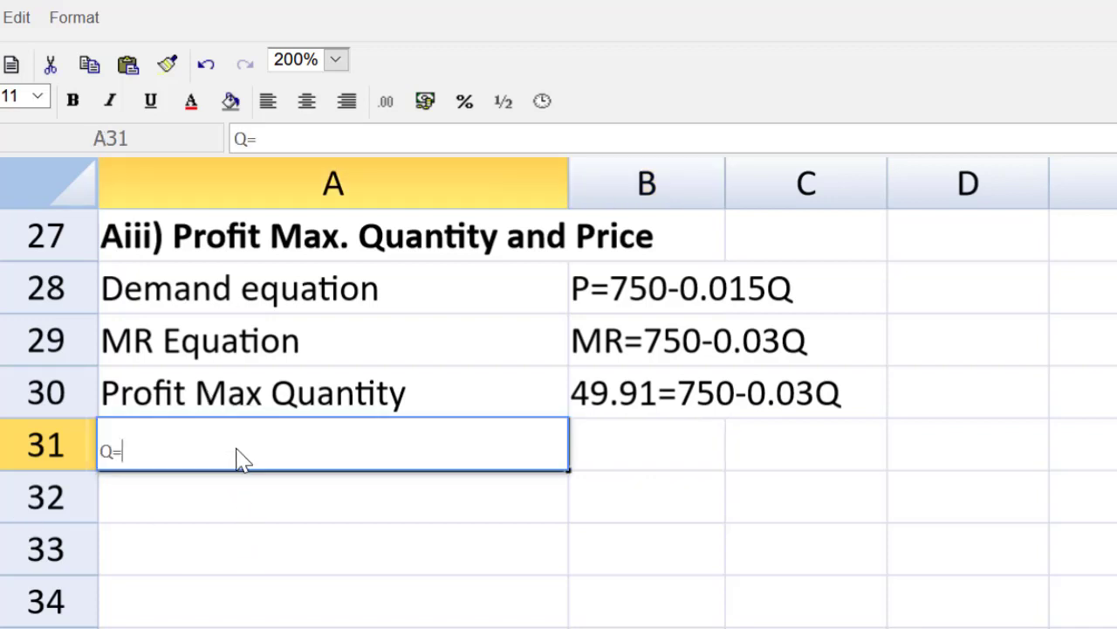
key("Tab")
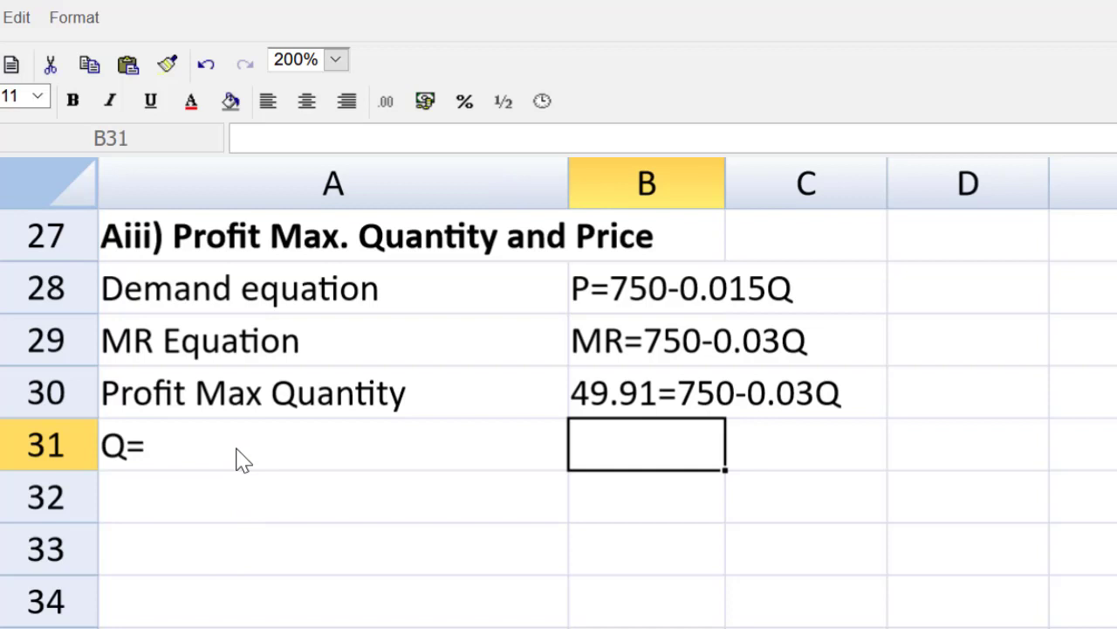
type("750")
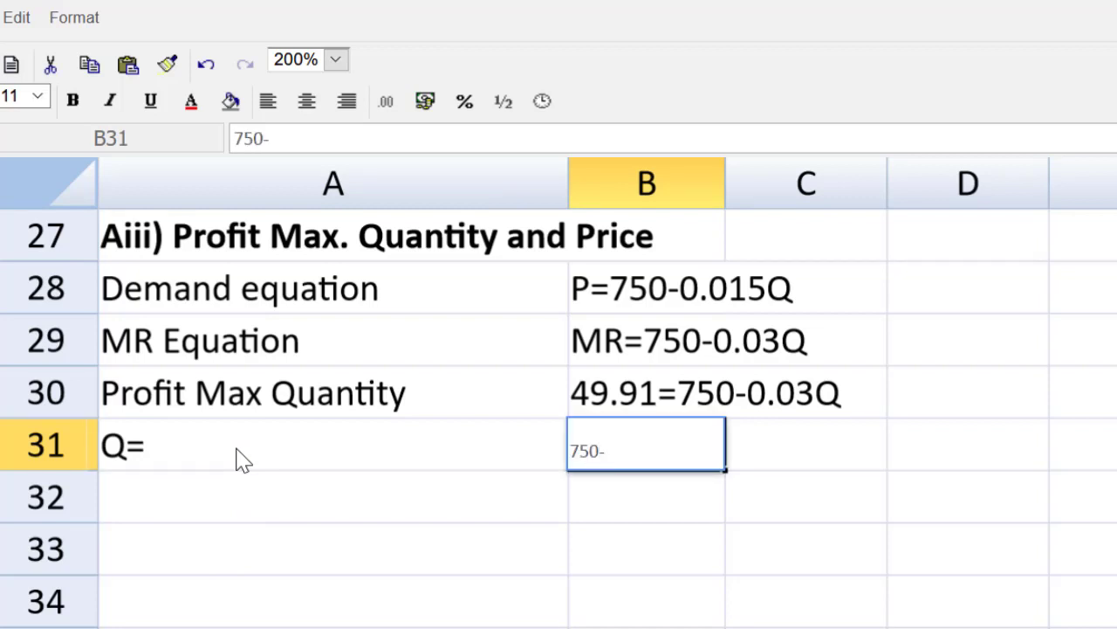
type("-")
type("E!")
key("BackSpace")
key("BackSpace")
type("17)")
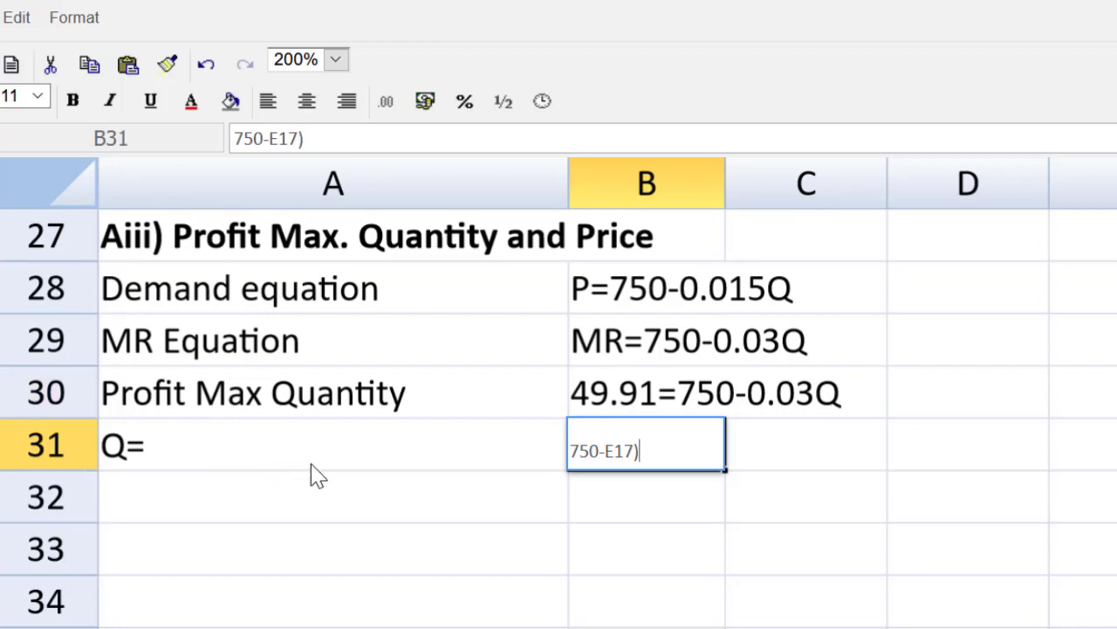
left_click(574, 452)
type("=(")
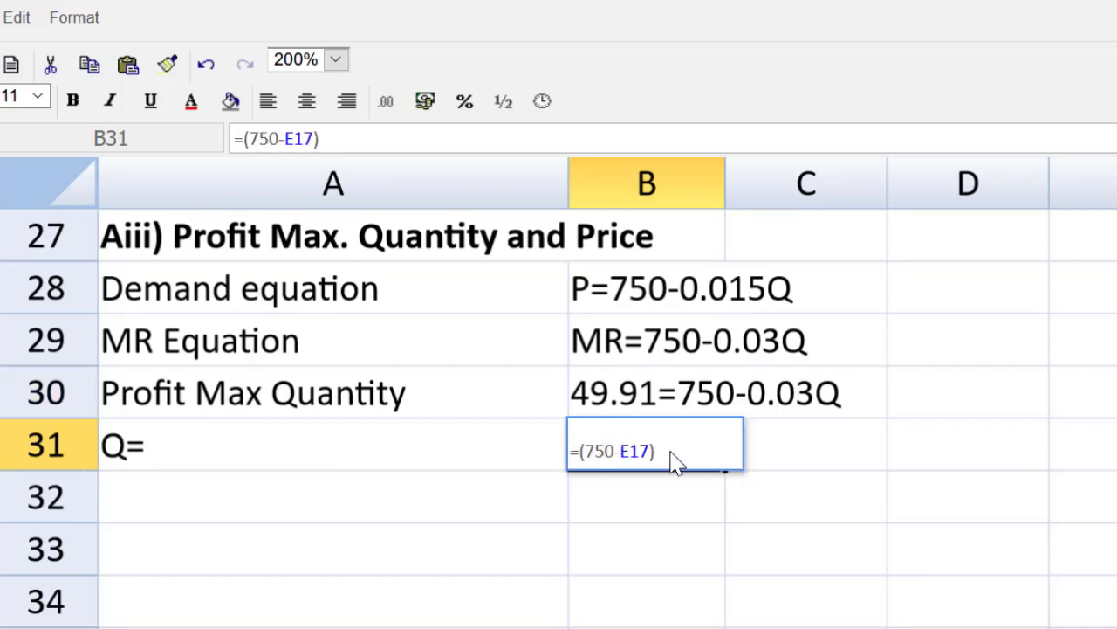
type("/0.03")
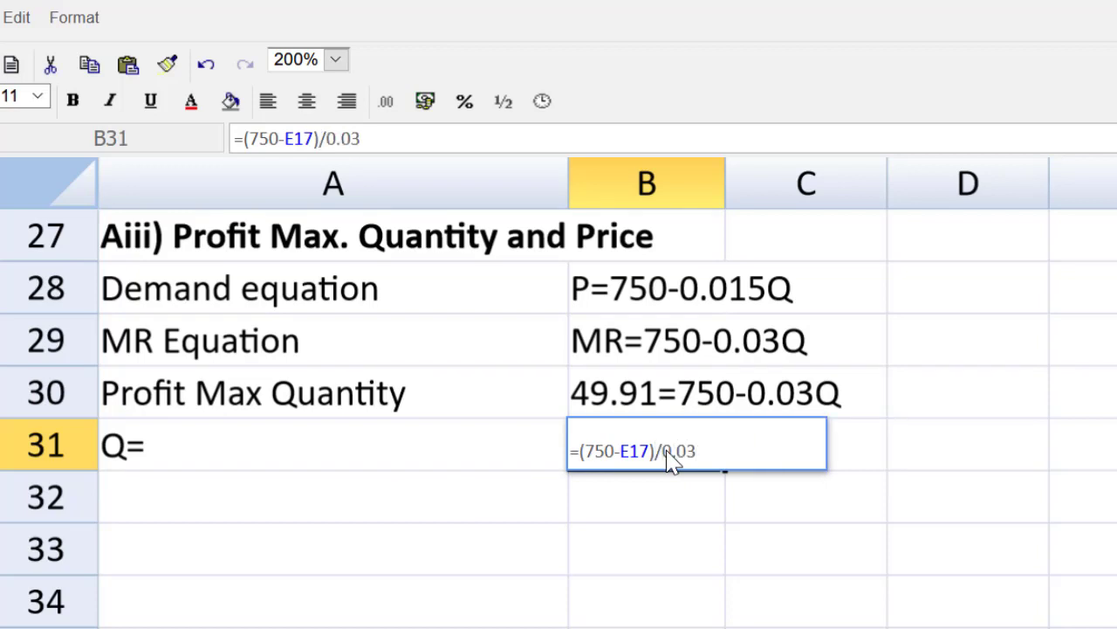
key("Return")
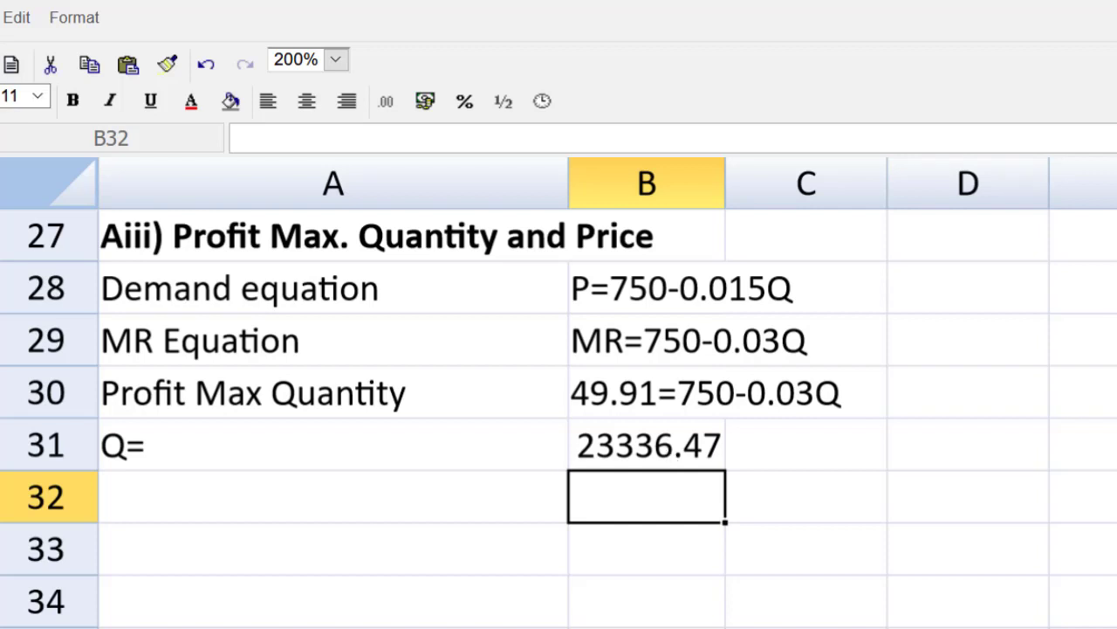
Add the 'Profit Max Price' heading in A33 with demand equation P=750-0.015Q in B33.
scroll(558, 393, "down", 3)
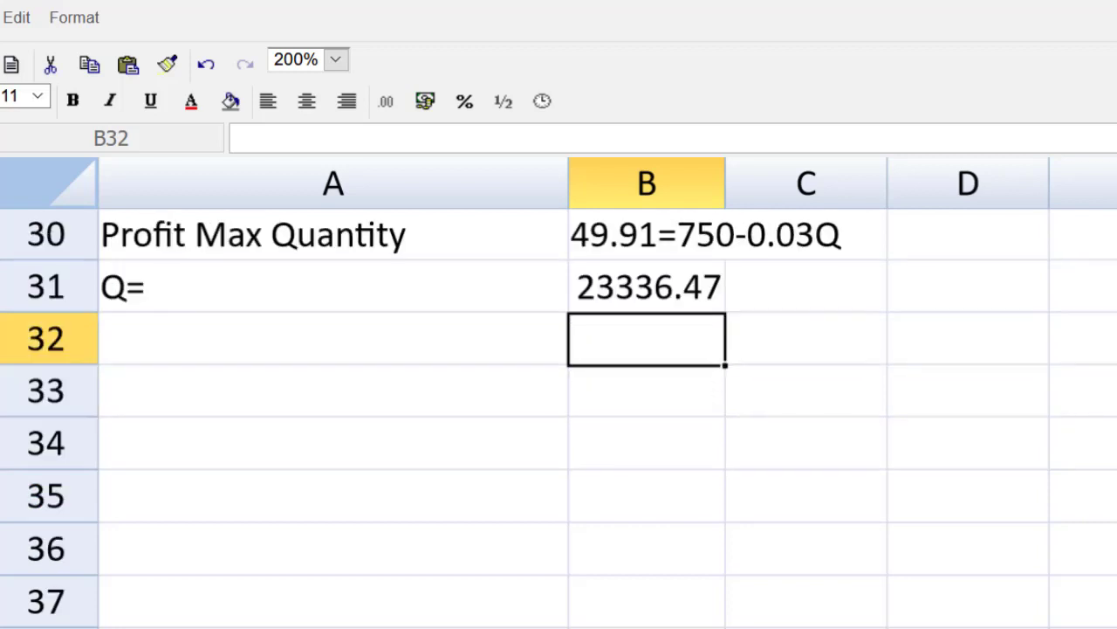
scroll(558, 393, "down", 1)
left_click(311, 336)
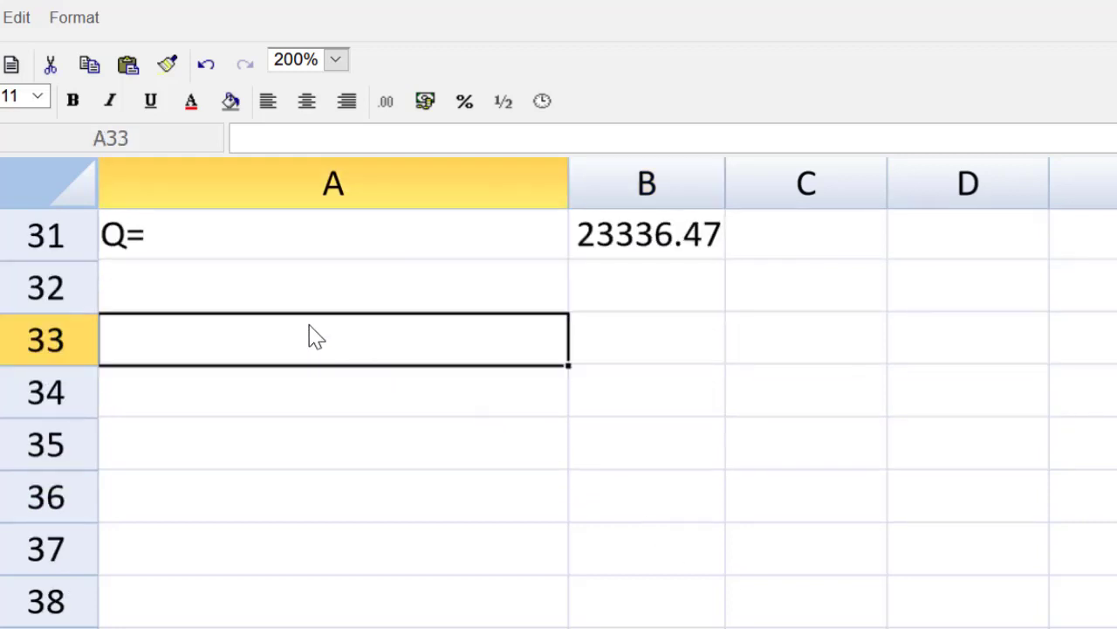
type("Profit")
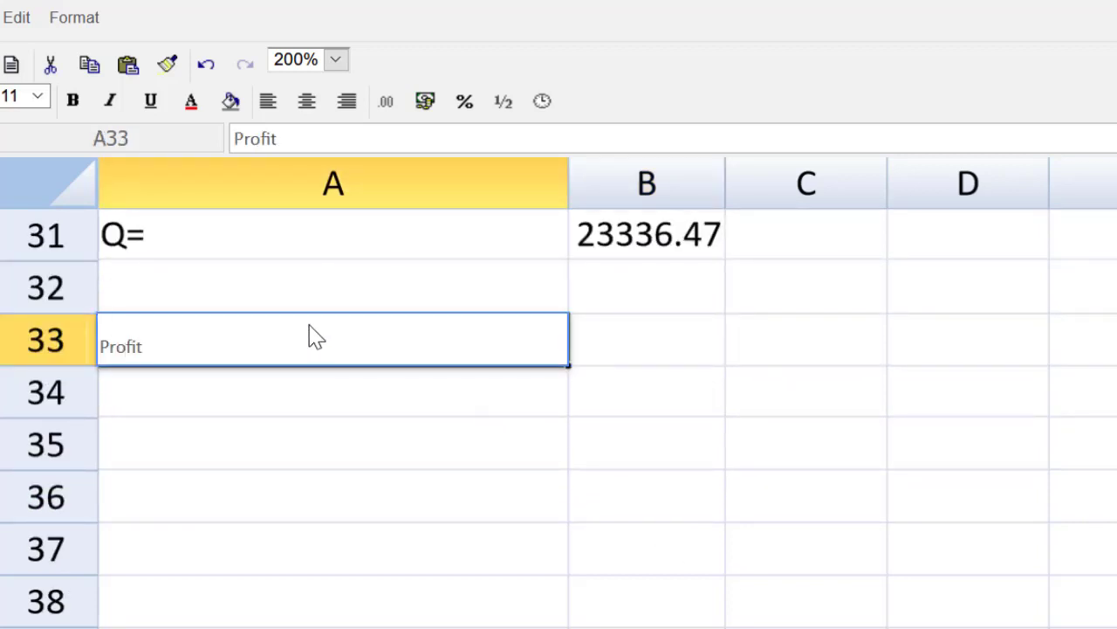
type(" Max Price")
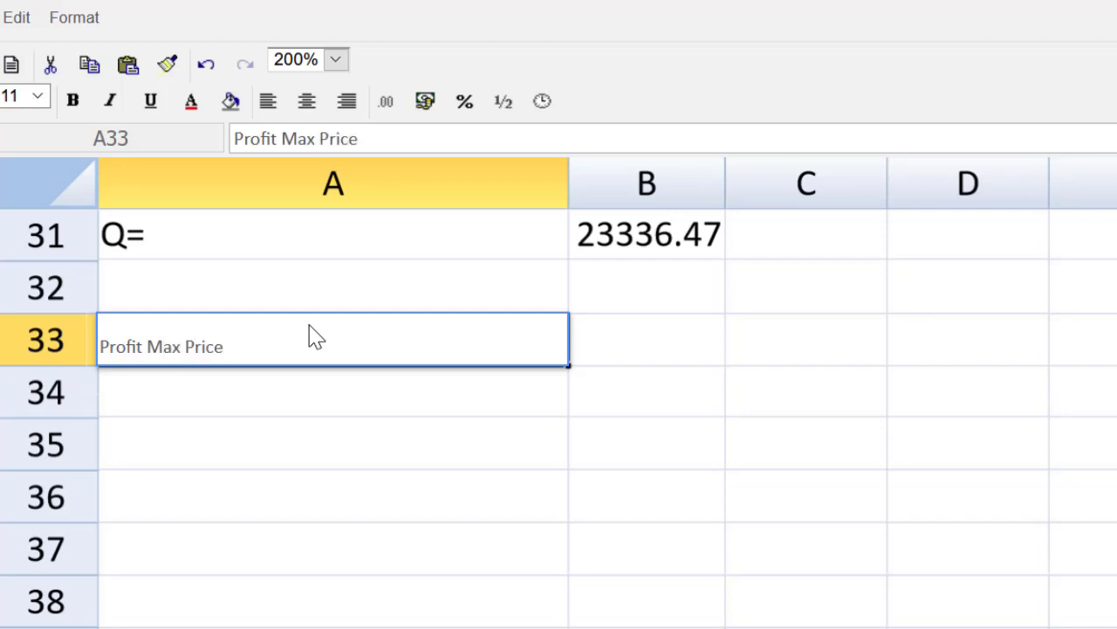
key("Tab")
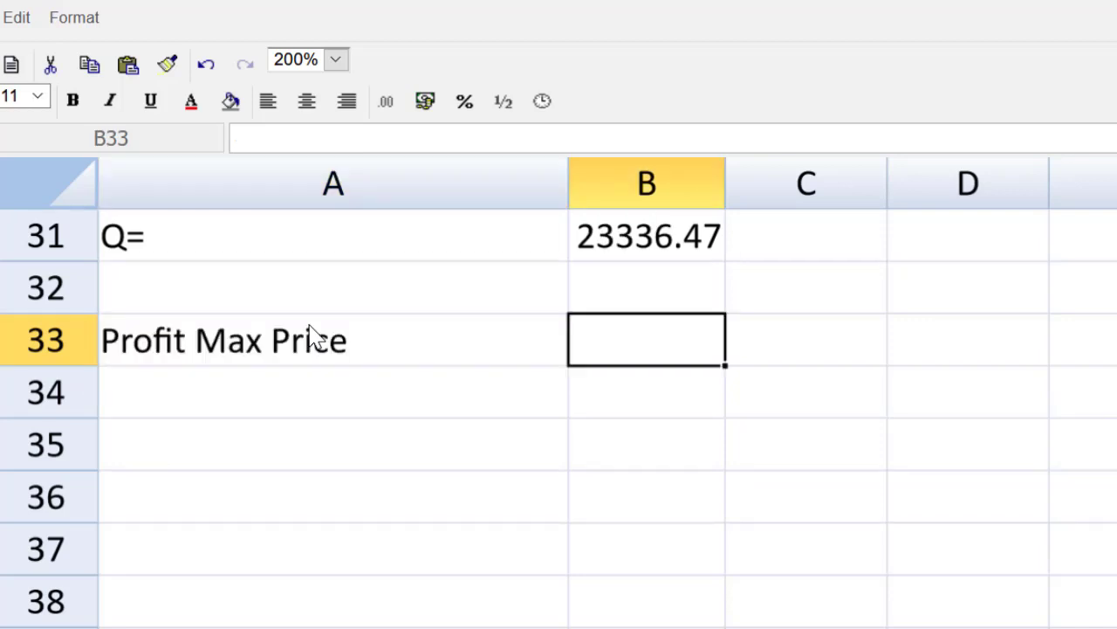
type("P=")
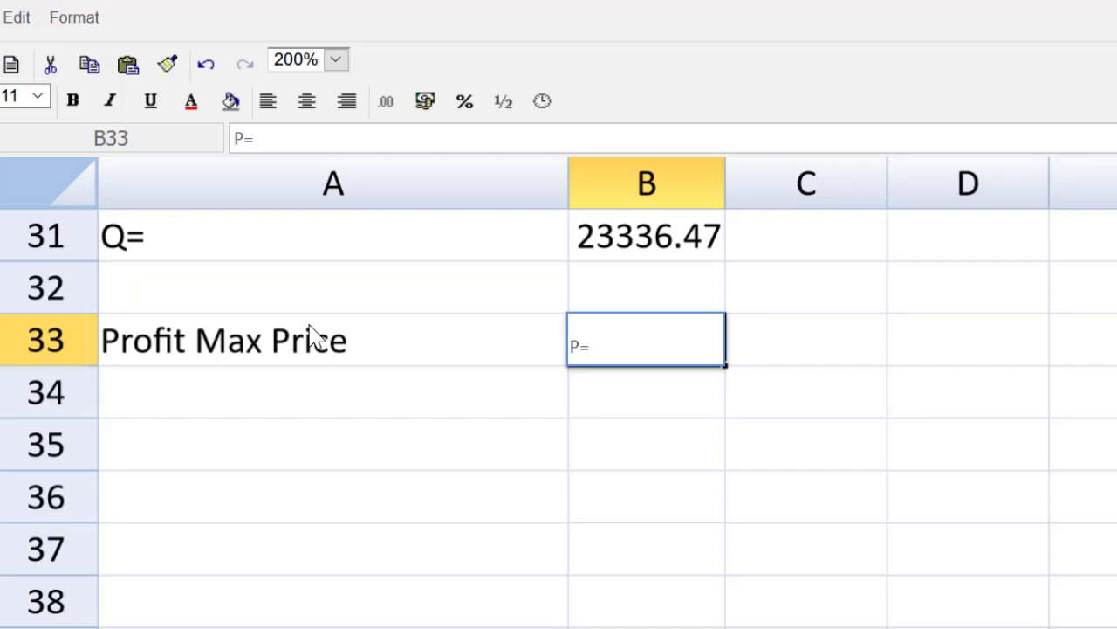
type("750-0.015")
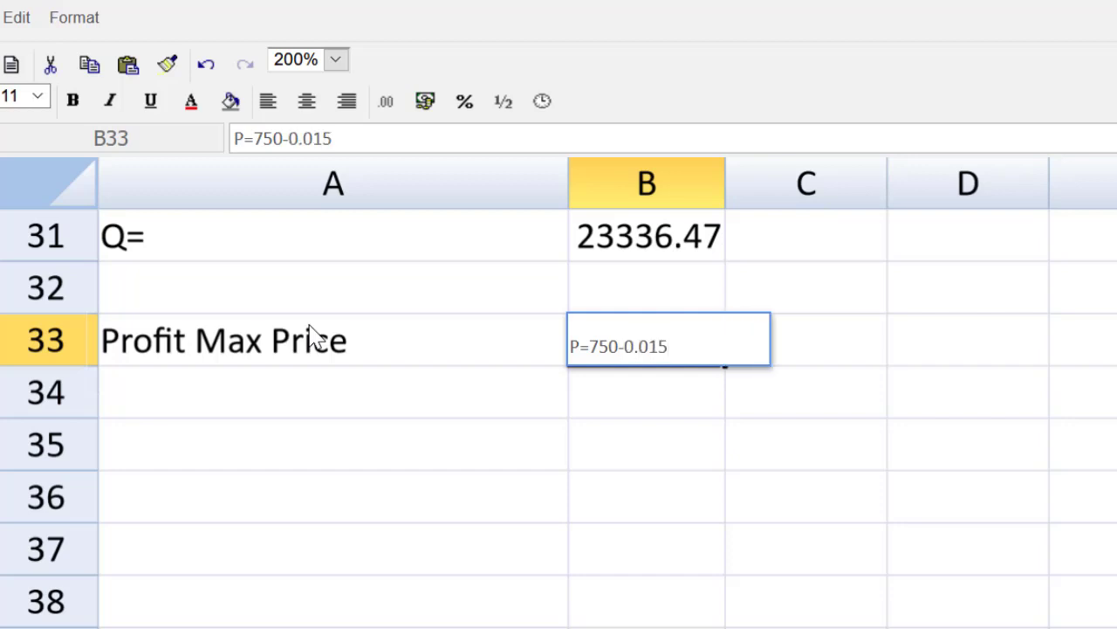
type("Q")
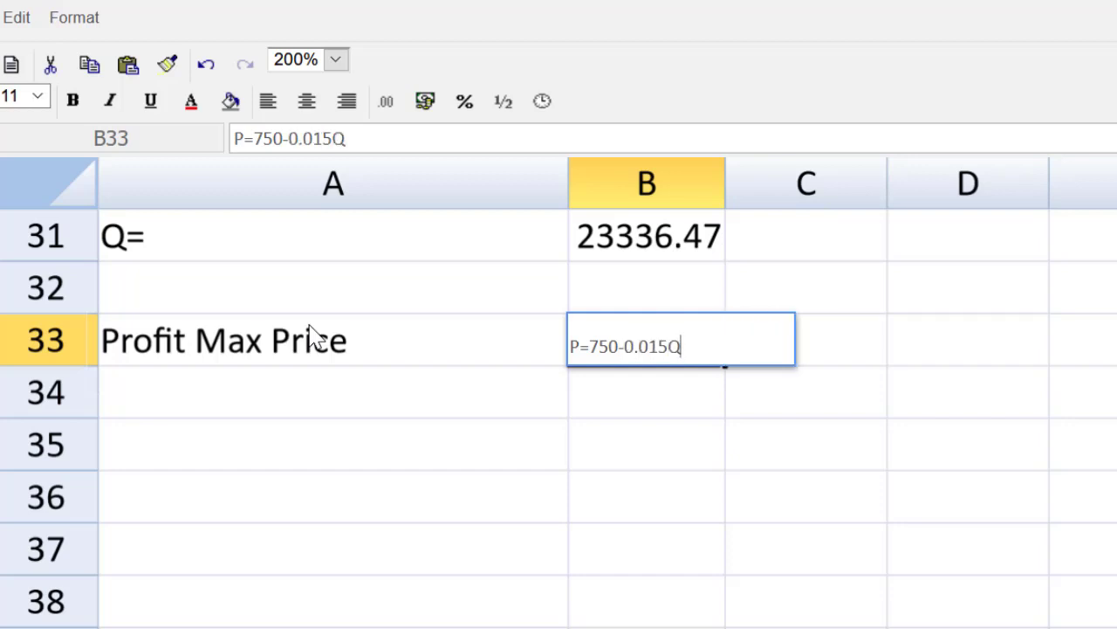
key("Return")
Label A34 'P' and enter =750-(0.015*B31) in B34, giving price 399.95.
key("Left")
type("P")
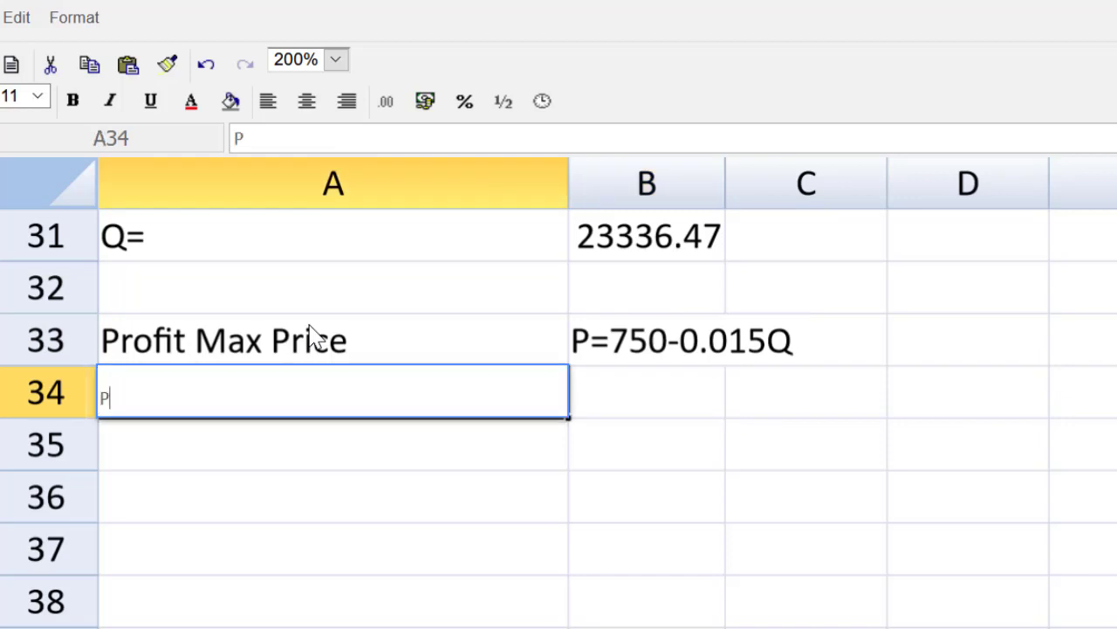
key("Right")
type("=750")
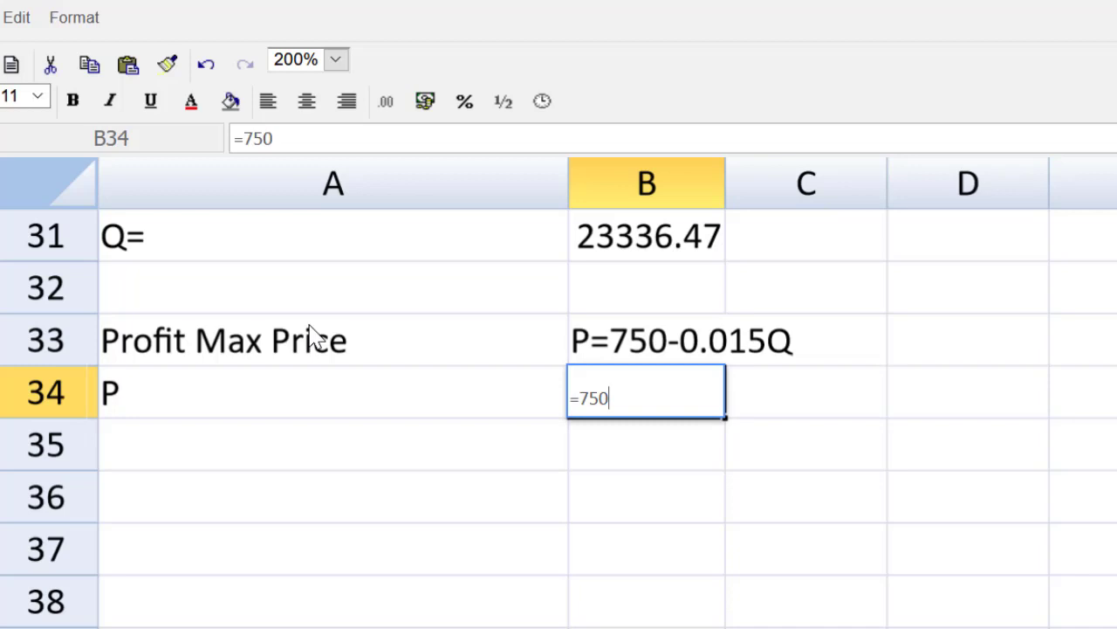
type("-0.01")
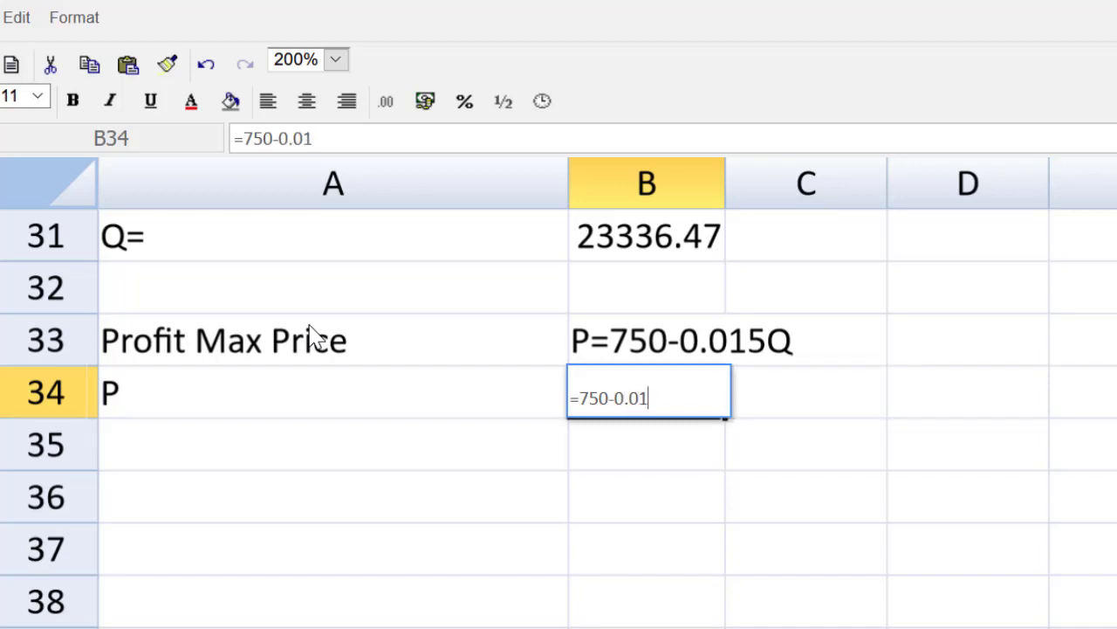
type("5*")
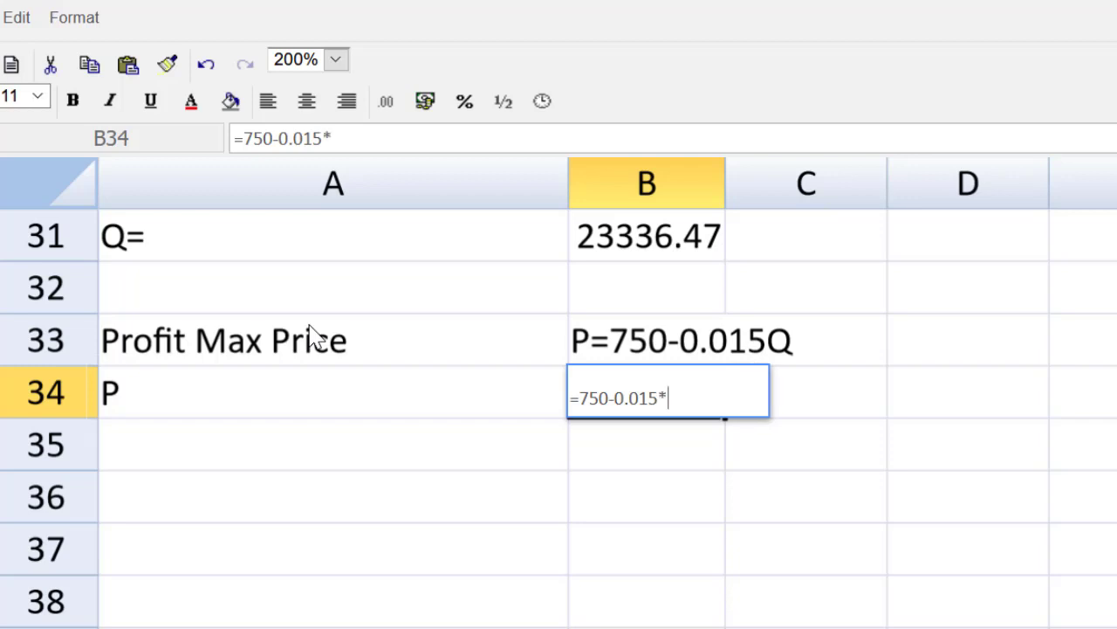
left_click(671, 248)
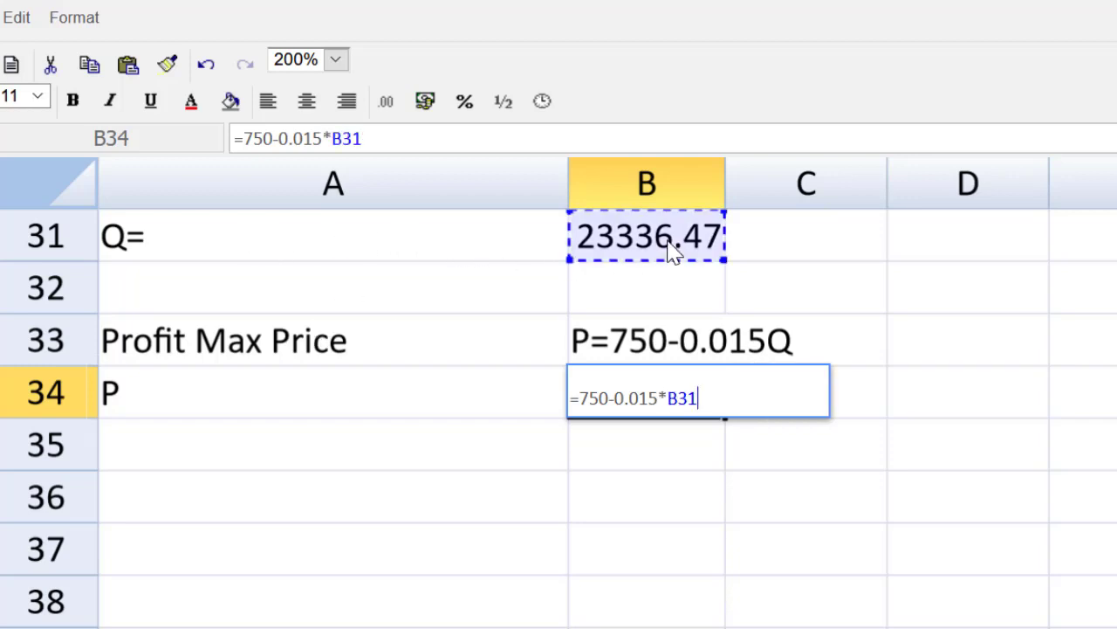
type(")")
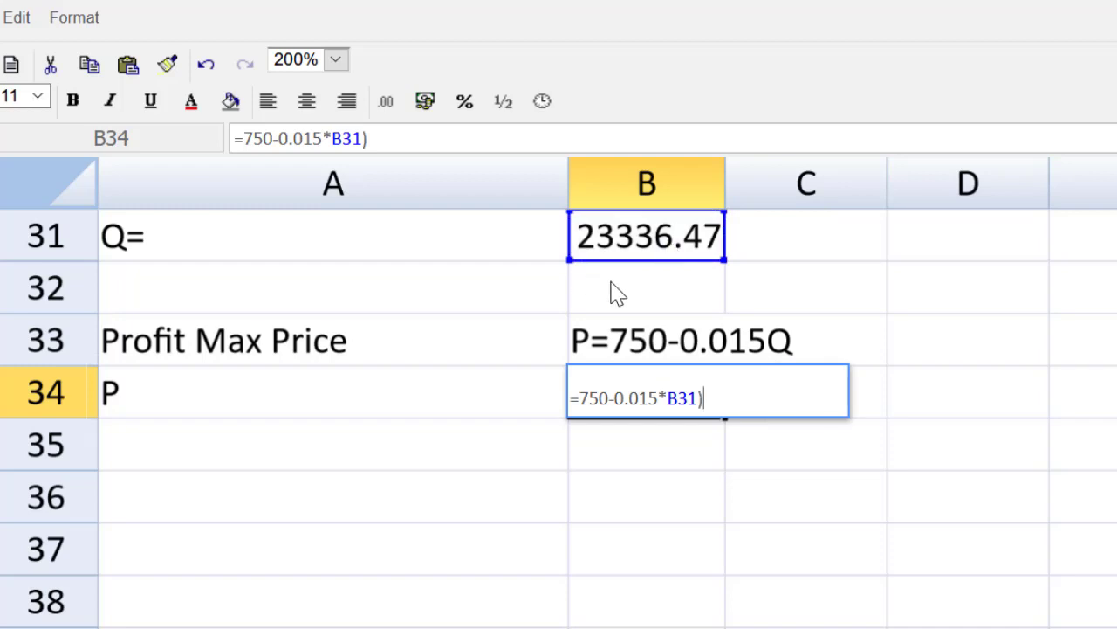
left_click(619, 400)
type("(")
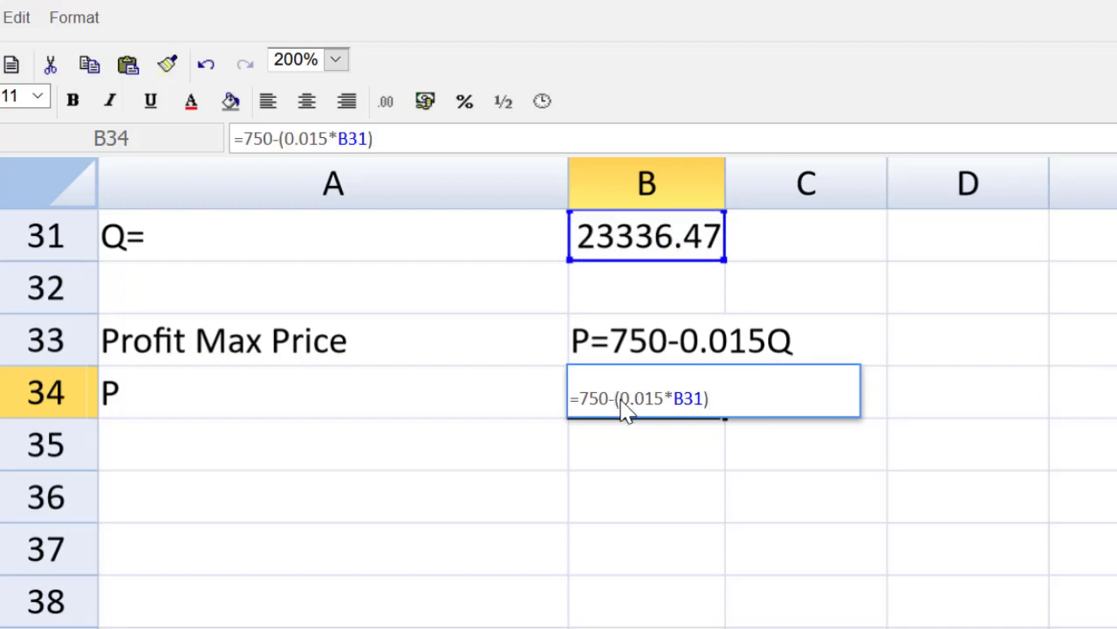
key("Return")
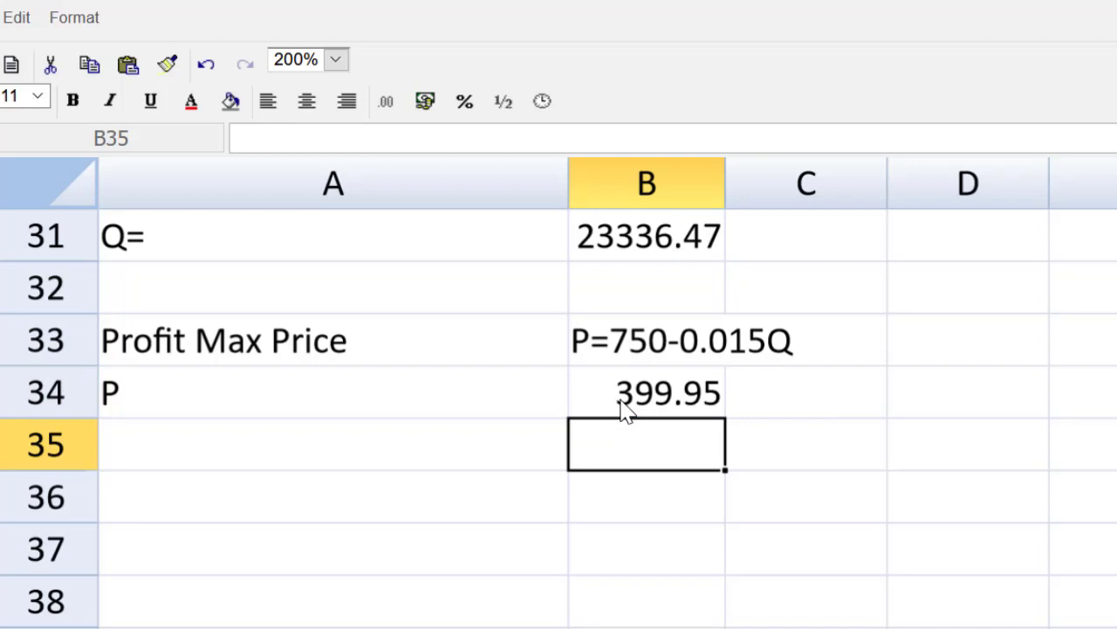
Edit the A34 label from 'P' to 'P=' beside the 399.95 price.
left_click(348, 384)
left_click(287, 143)
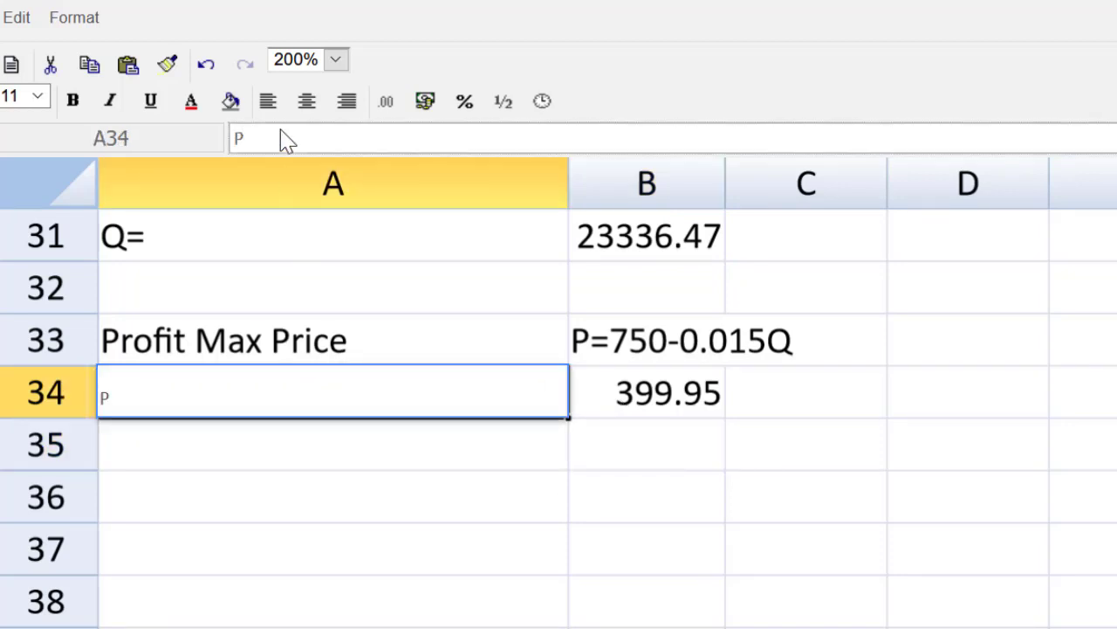
type("=")
key("Return")
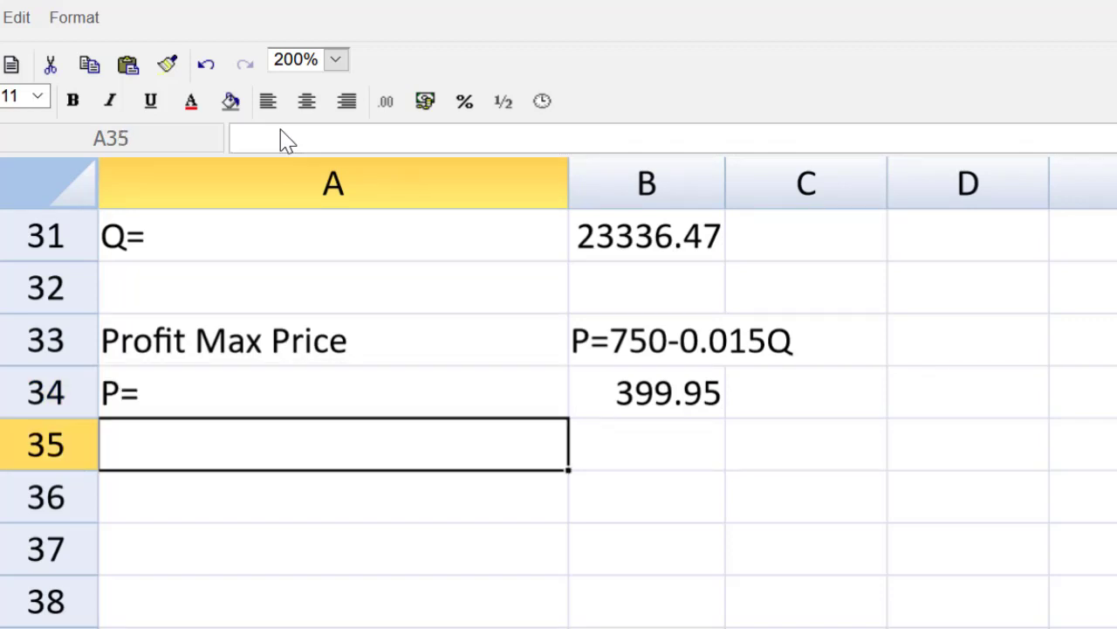